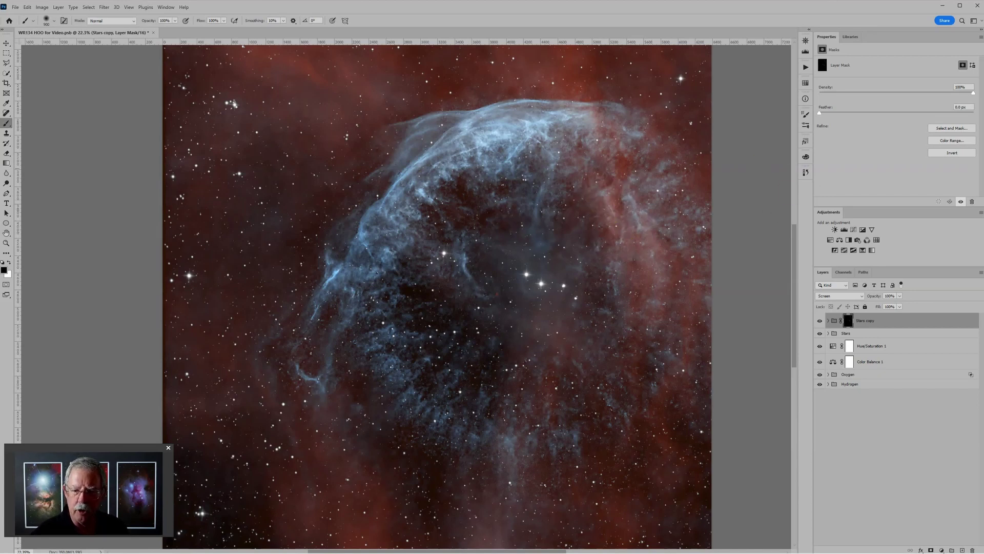
Step: Switch to the browser, open the Southwest Utah Astrophotography Masterclass page, look through it, and return to the nebula image
{"action": "key", "text": "alt+Tab"}
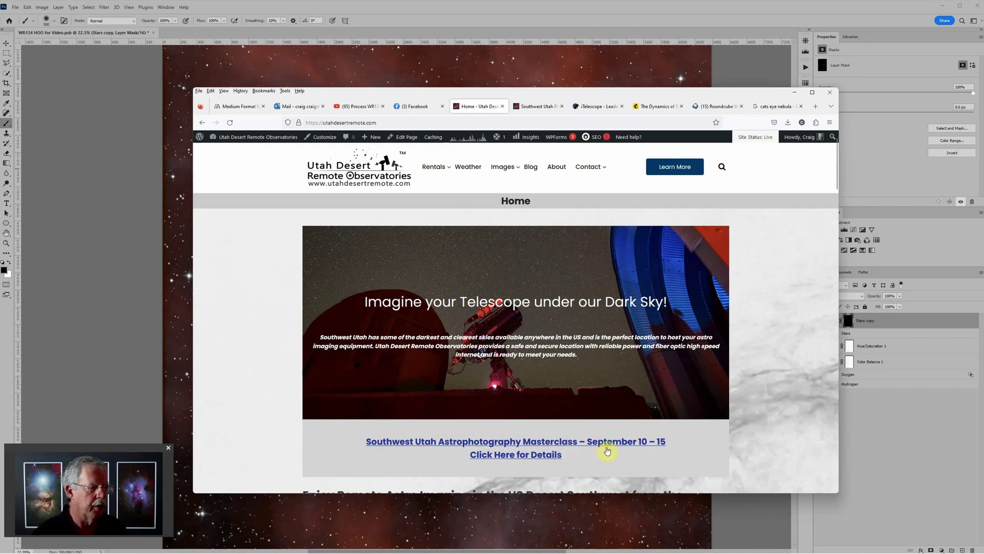
{"action": "left_click", "coordinate": [565, 445]}
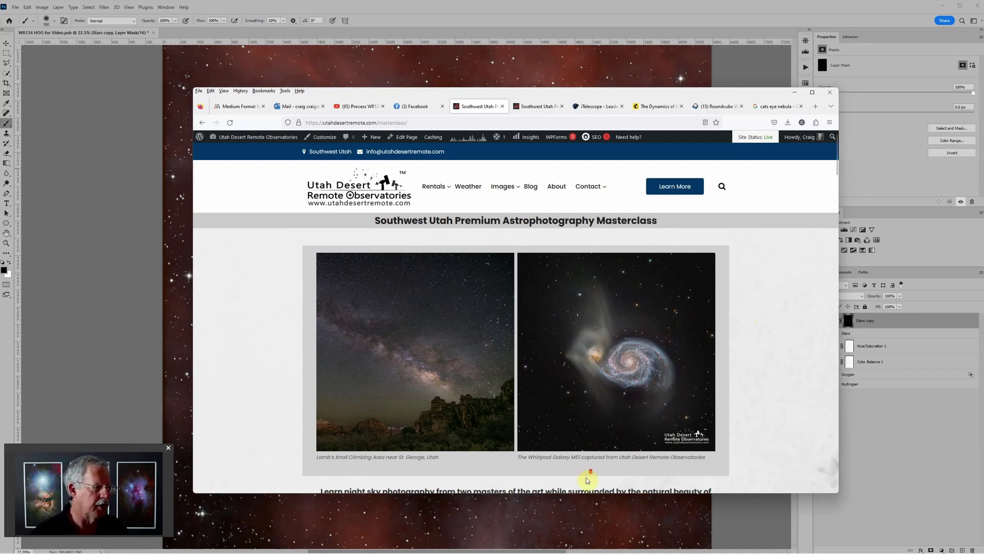
{"action": "scroll", "coordinate": [576, 402], "scroll_direction": "down", "scroll_amount": 6}
{"action": "scroll", "coordinate": [583, 406], "scroll_direction": "down", "scroll_amount": 6}
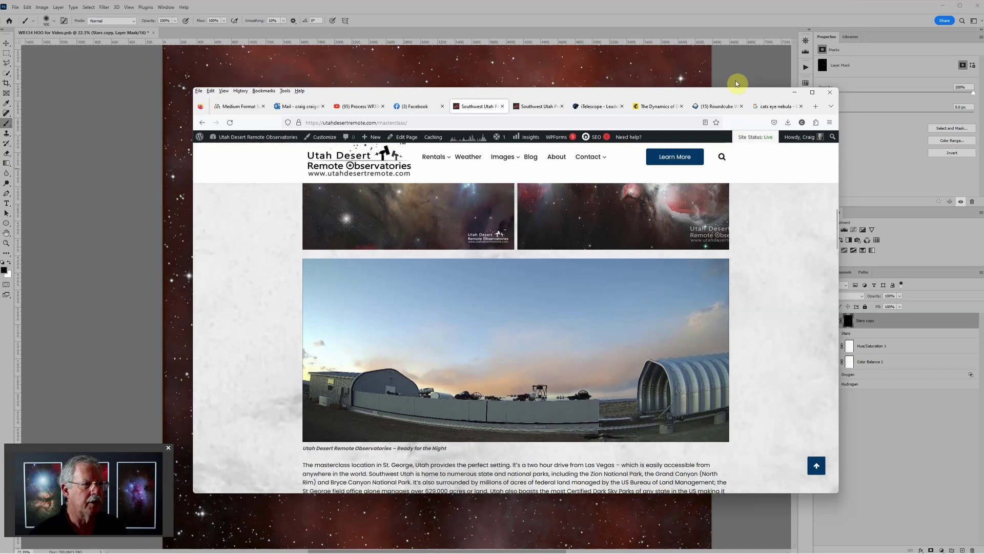
{"action": "left_click", "coordinate": [795, 93]}
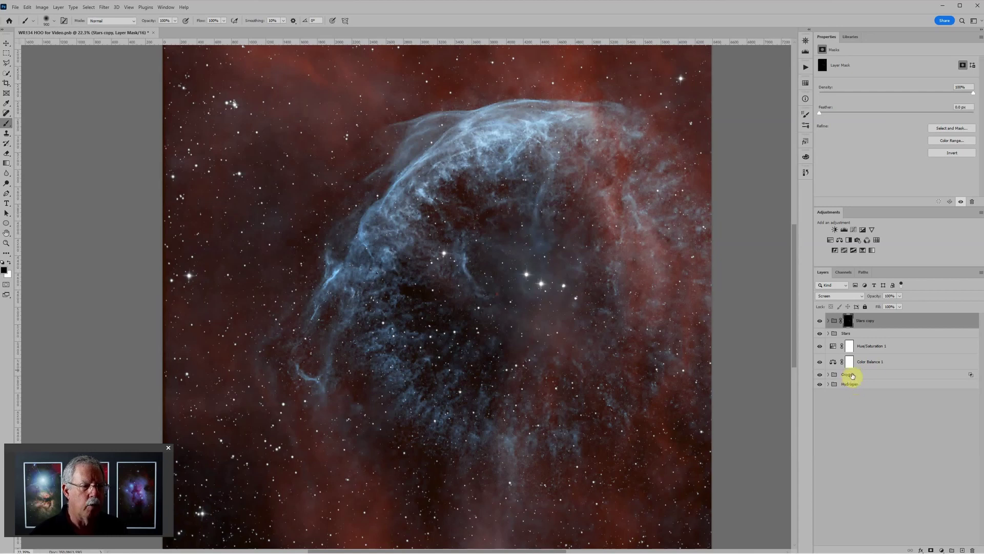
Step: Switch to PixInsight and add all light frames from the WR134 Centered 2023-05-10 folder to the Weighted Batch Preprocessing script
{"action": "left_click", "coordinate": [853, 376]}
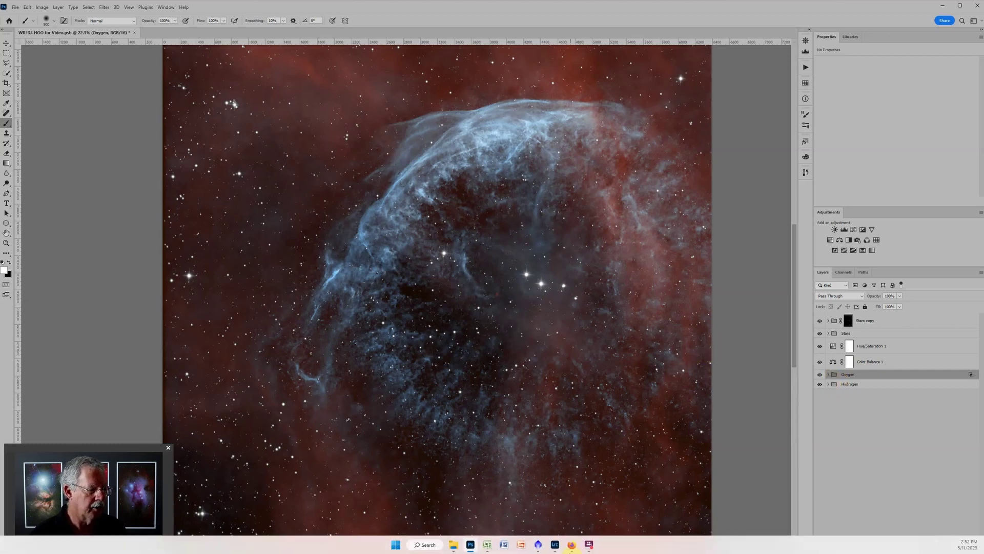
{"action": "left_click", "coordinate": [536, 547]}
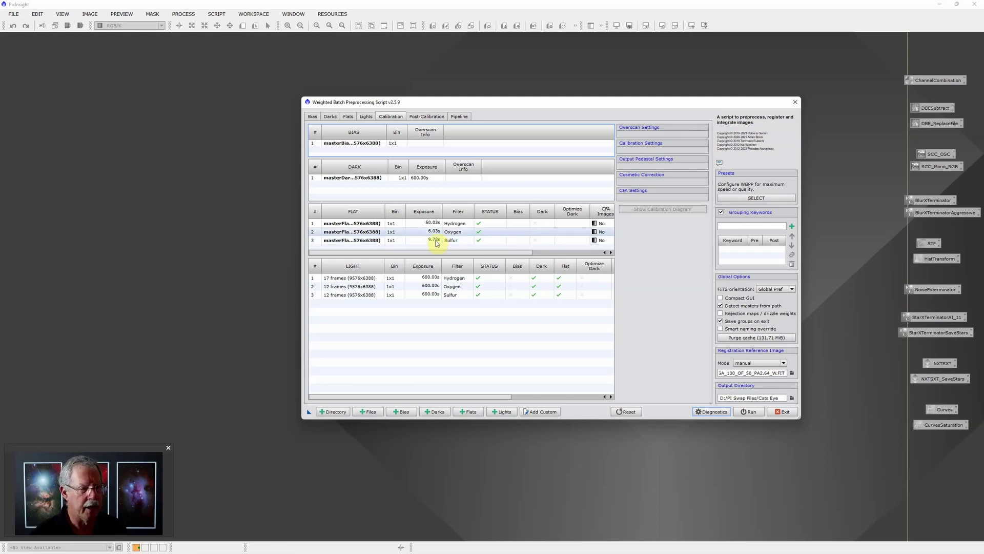
{"action": "left_click", "coordinate": [370, 119]}
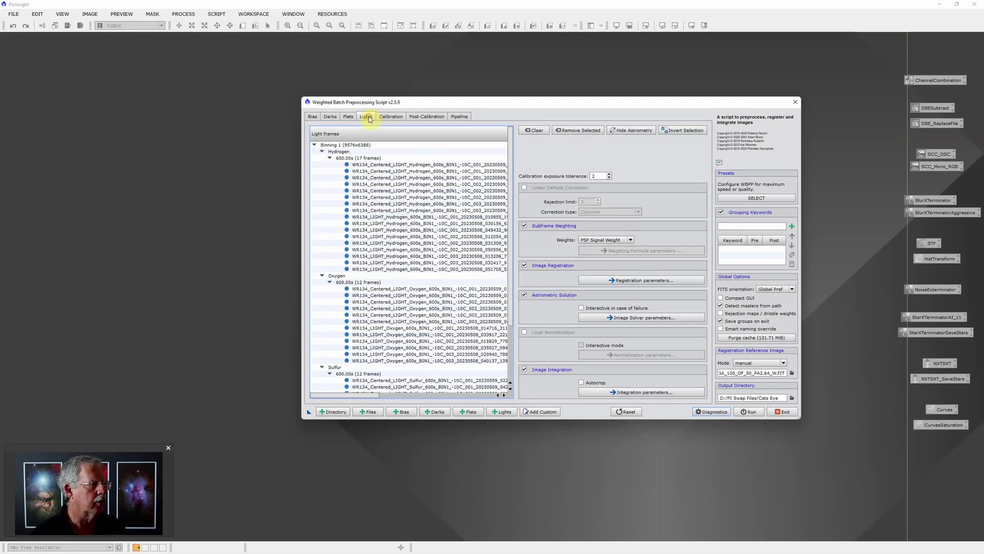
{"action": "left_click", "coordinate": [503, 412]}
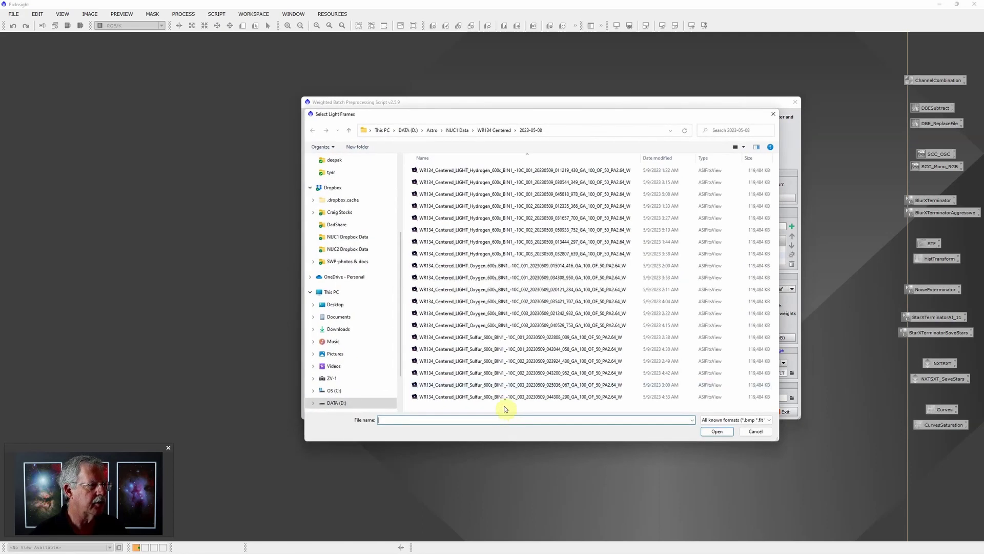
{"action": "left_click", "coordinate": [500, 132]}
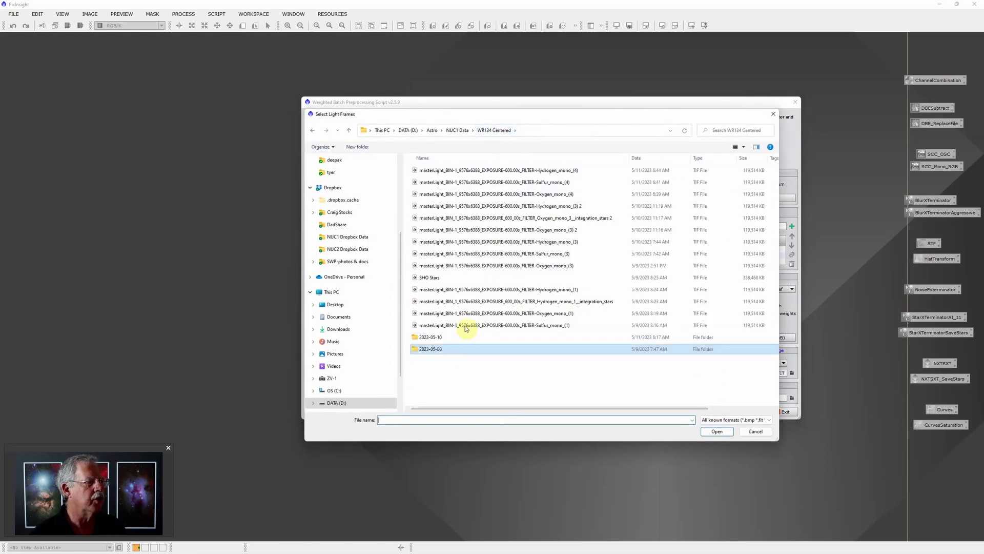
{"action": "double_click", "coordinate": [450, 338]}
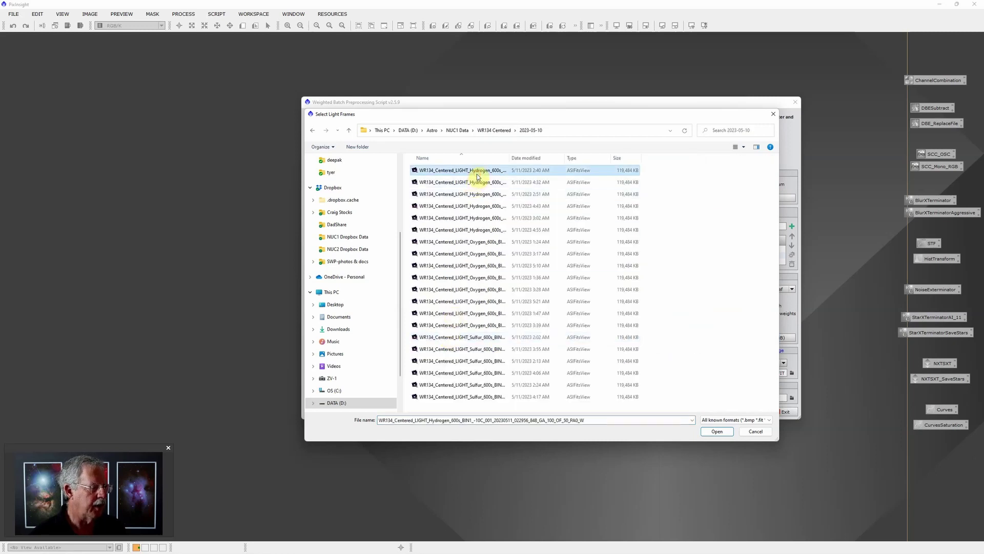
{"action": "key", "text": "ctrl+a"}
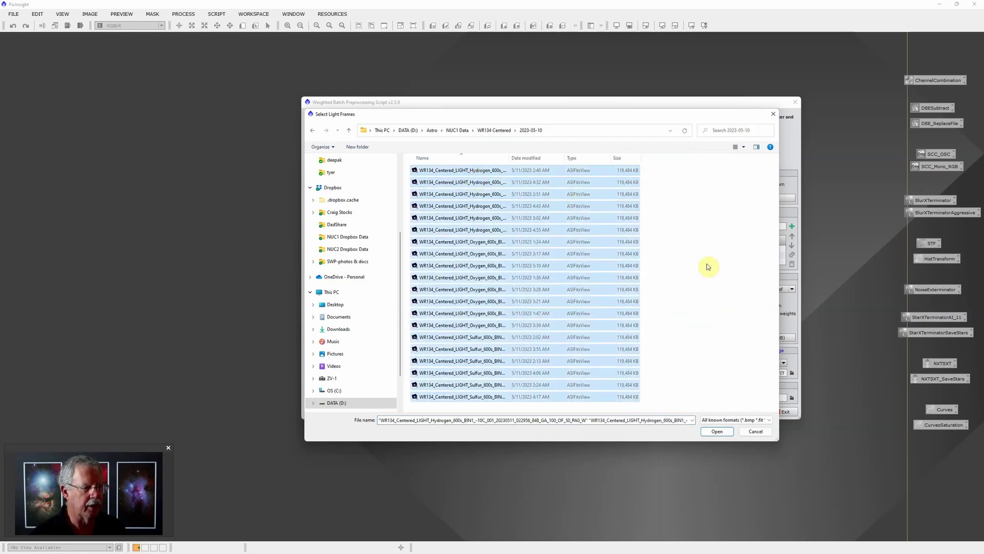
{"action": "left_click", "coordinate": [718, 431]}
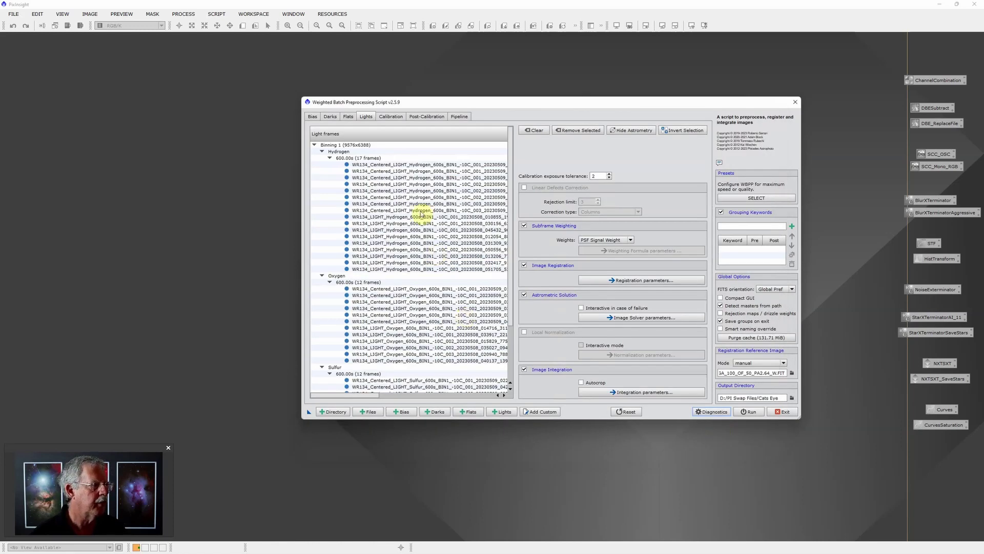
Step: Review the Hydrogen, Oxygen and Sulfur light frame lists and check their total integration times
{"action": "scroll", "coordinate": [424, 295], "scroll_direction": "down", "scroll_amount": 5}
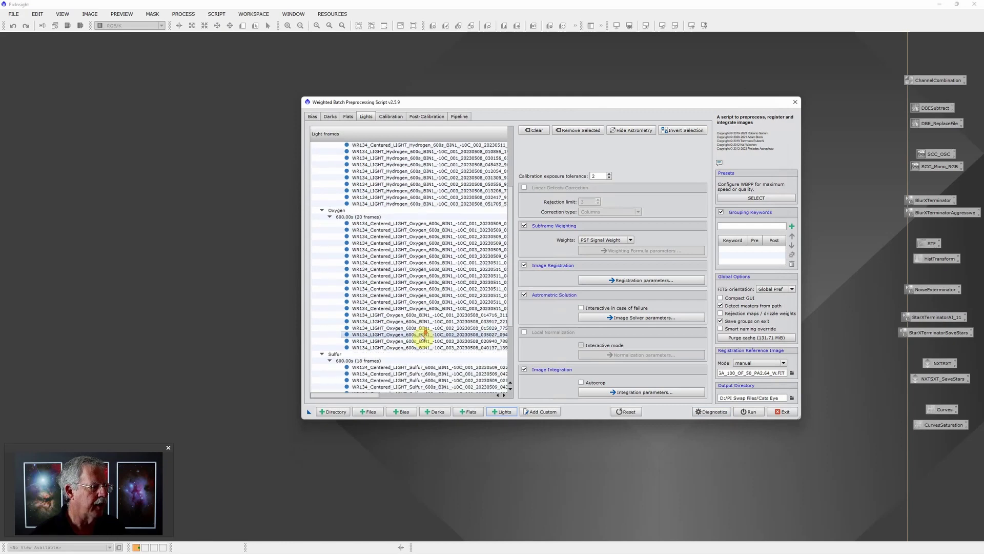
{"action": "scroll", "coordinate": [417, 334], "scroll_direction": "up", "scroll_amount": 5}
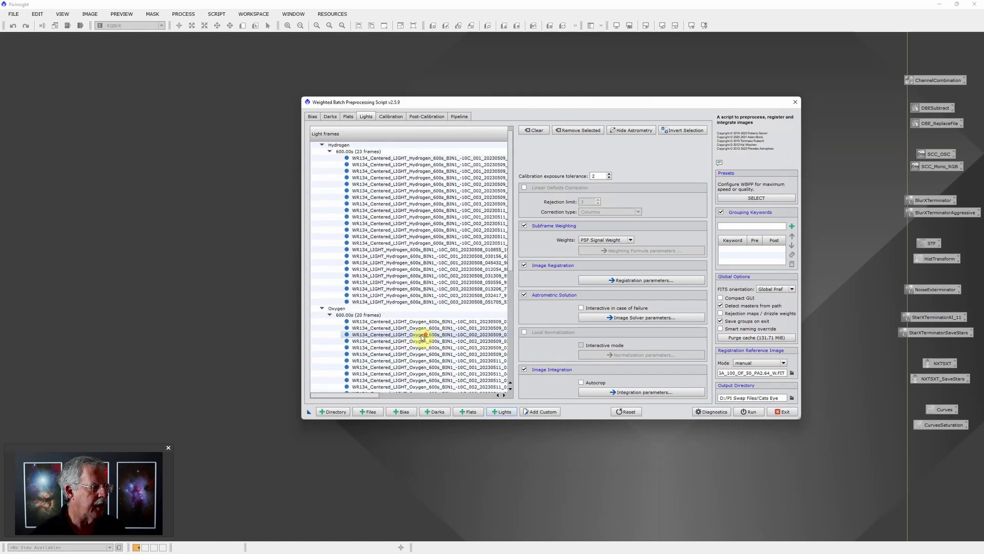
{"action": "left_click", "coordinate": [423, 117]}
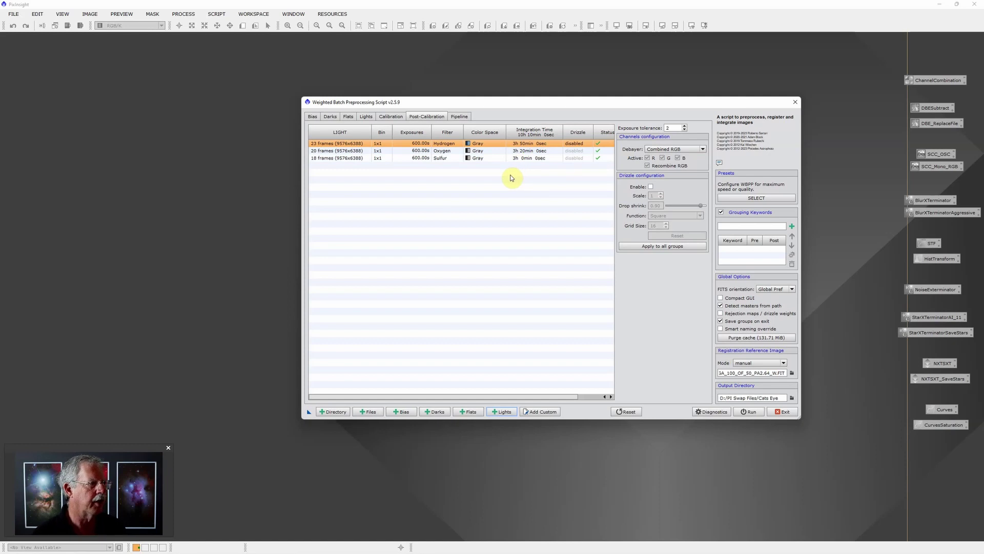
Step: Set the Hydrogen light frames' output pedestal to a literal value of 900 DN and apply it to all light frames
{"action": "left_click", "coordinate": [393, 117]}
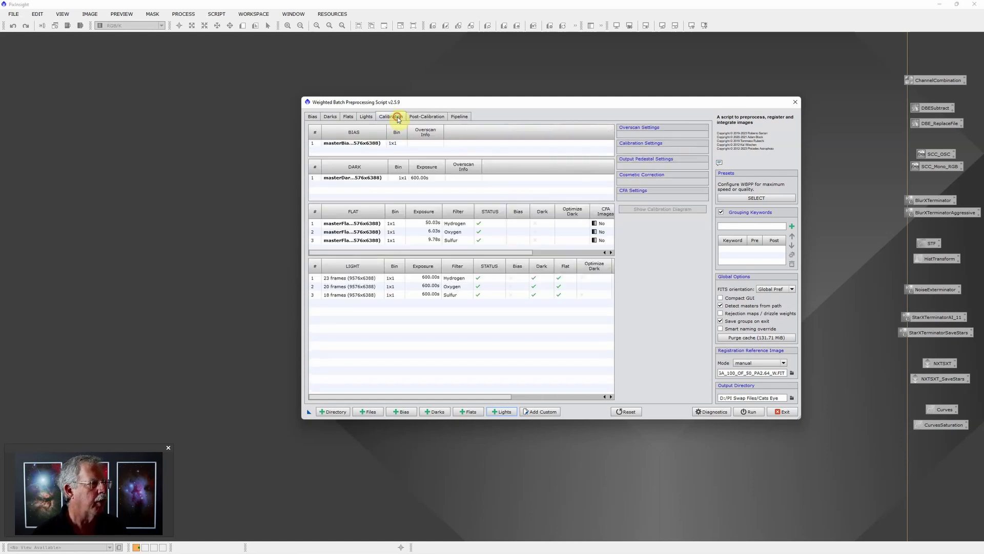
{"action": "left_click", "coordinate": [453, 278]}
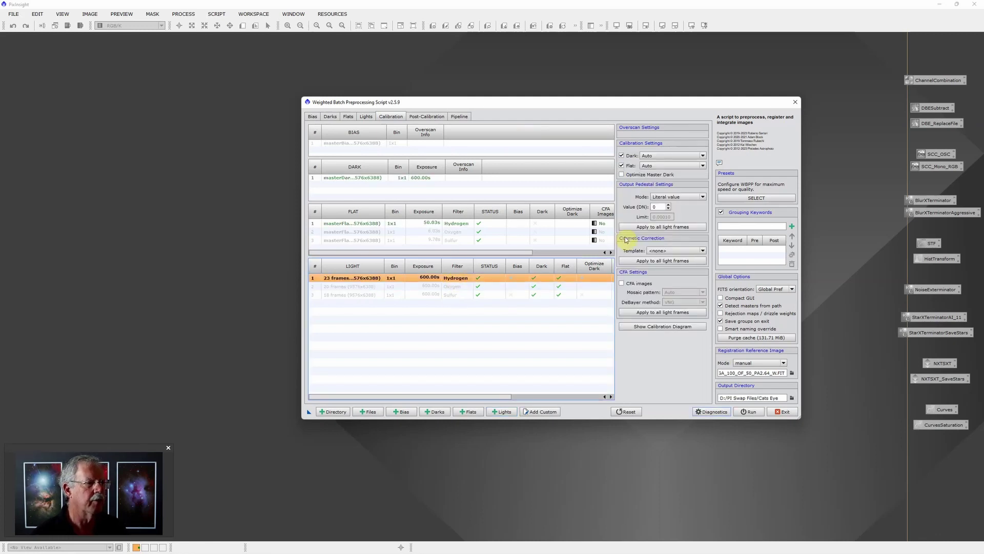
{"action": "double_click", "coordinate": [661, 206]}
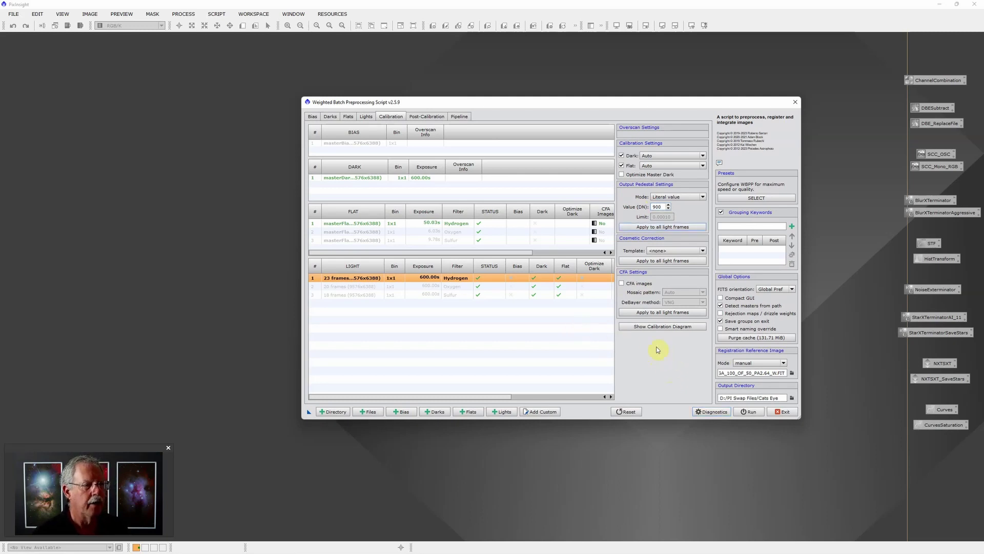
Step: Try the auto mode for the registration reference image and return it to manual
{"action": "left_click", "coordinate": [783, 365]}
{"action": "left_click", "coordinate": [753, 371]}
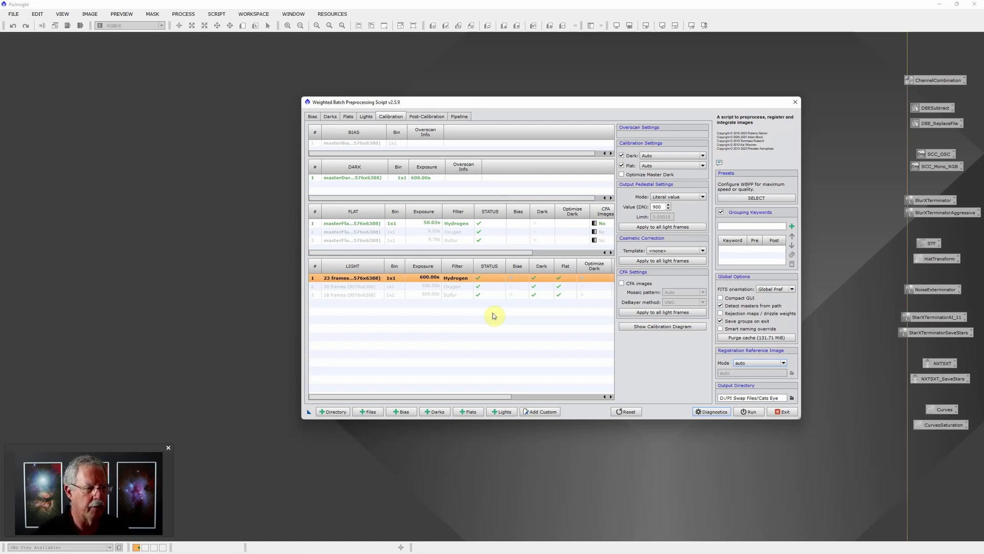
{"action": "left_click", "coordinate": [784, 364]}
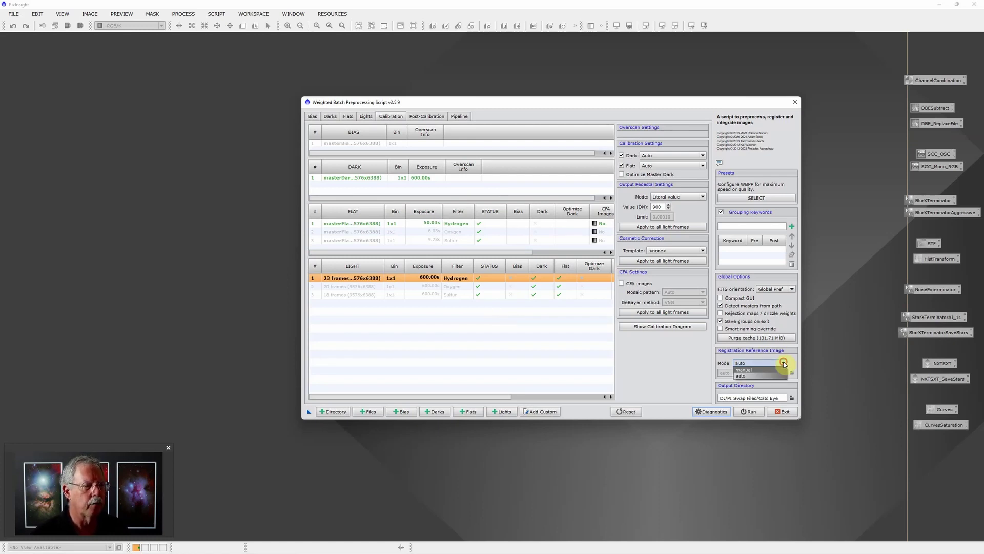
{"action": "left_click", "coordinate": [756, 369]}
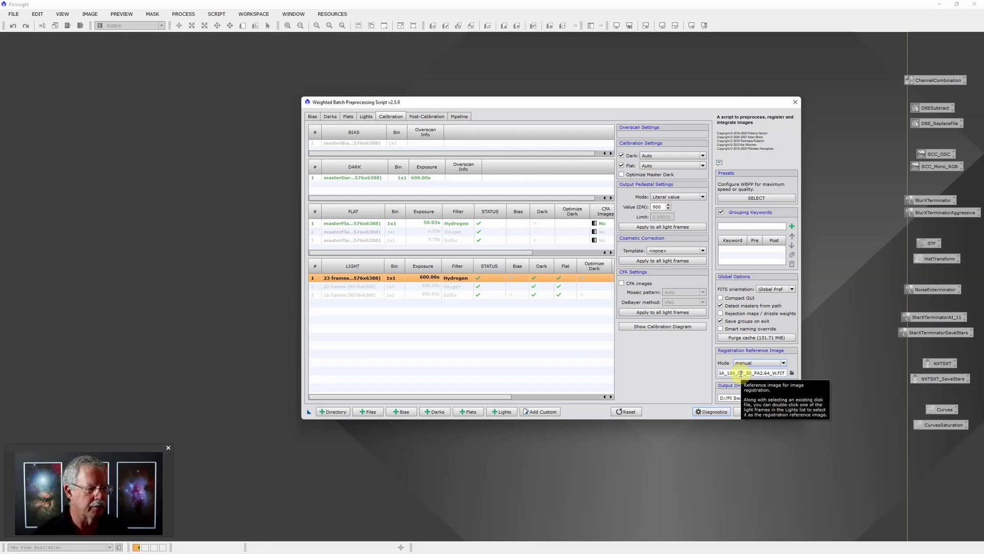
{"action": "mouse_move", "coordinate": [460, 551]}
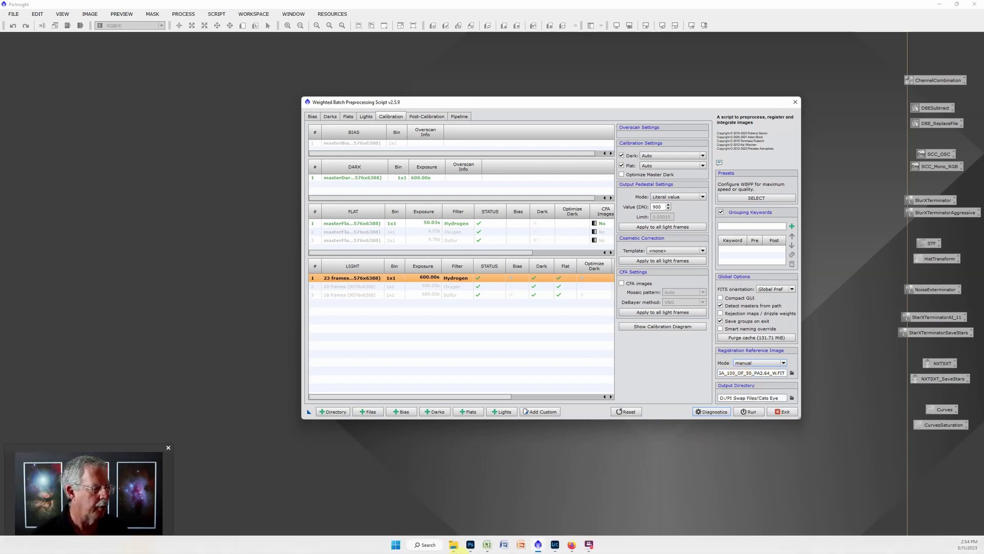
{"action": "left_click", "coordinate": [453, 512]}
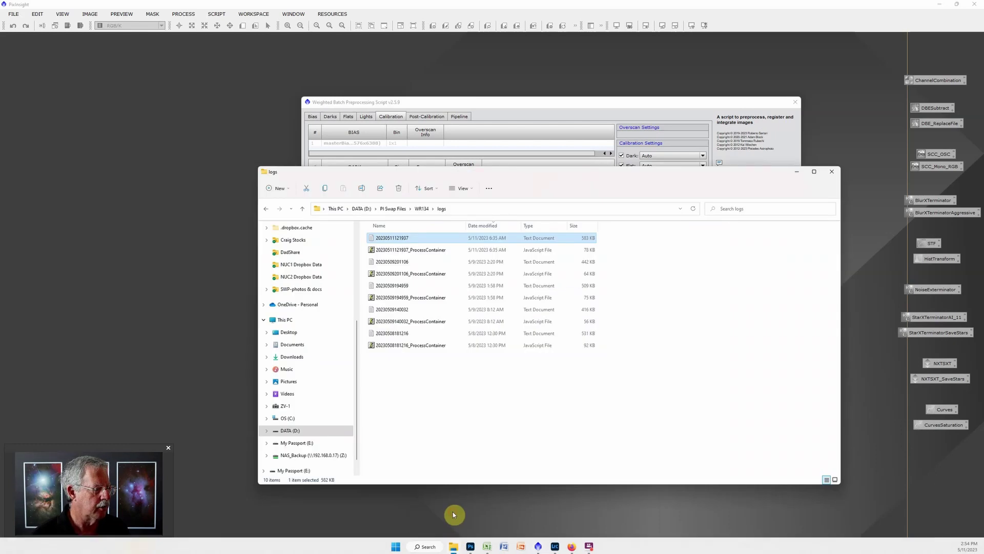
{"action": "left_click", "coordinate": [396, 208]}
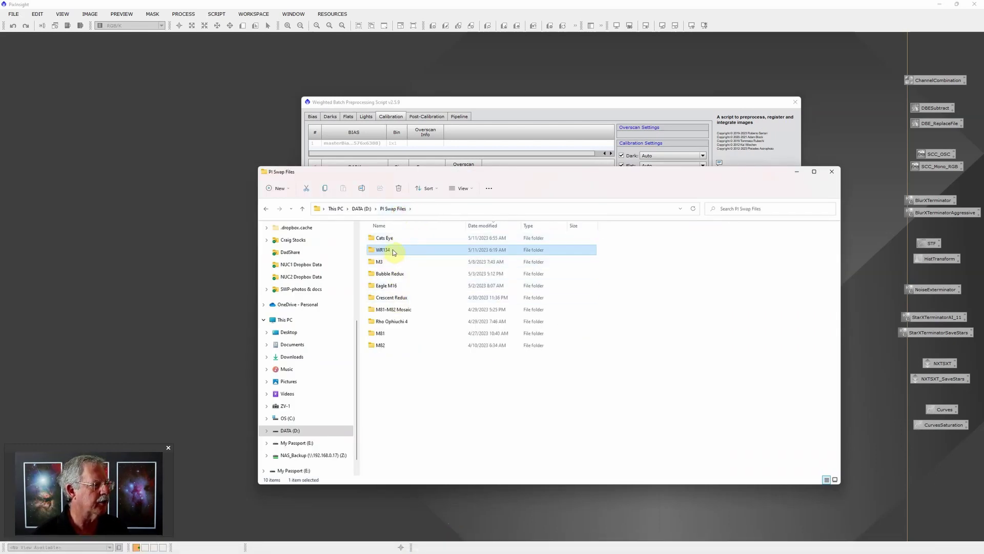
{"action": "double_click", "coordinate": [392, 250]}
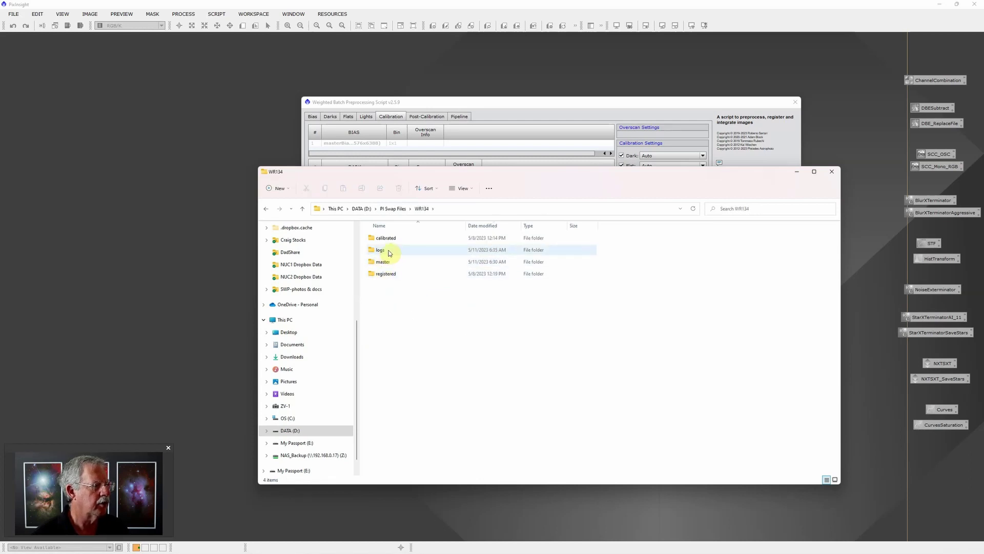
{"action": "double_click", "coordinate": [390, 251]}
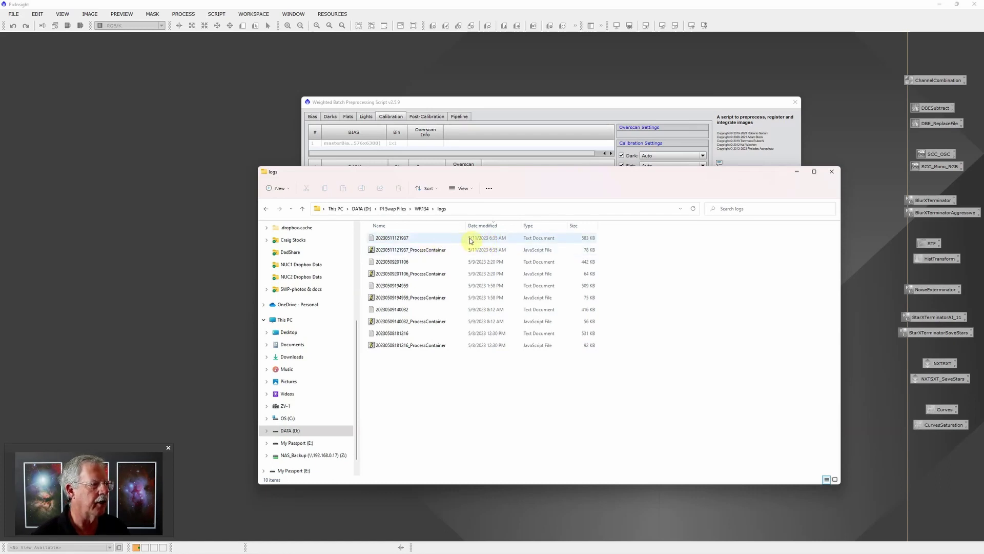
{"action": "left_click", "coordinate": [423, 238]}
{"action": "key", "text": "Return"}
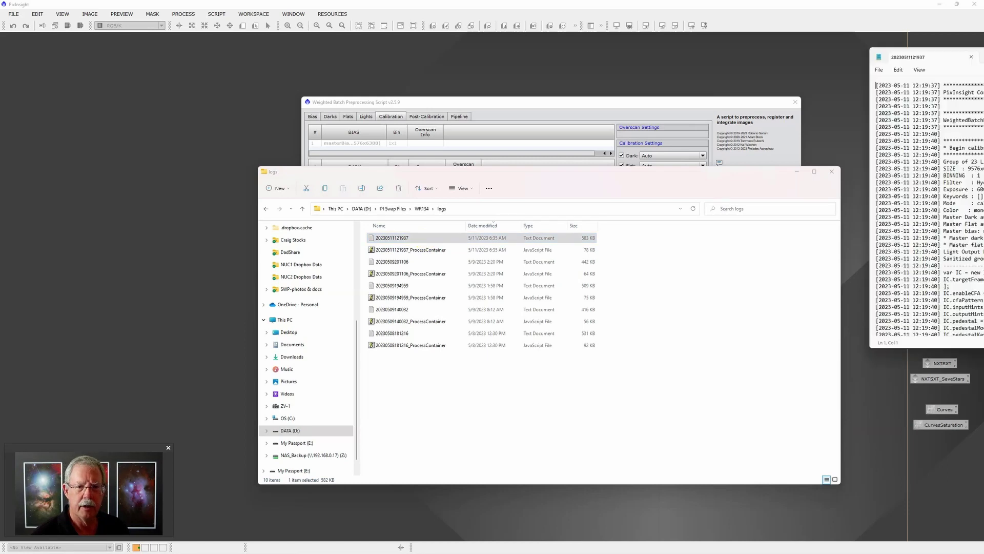
{"action": "left_click_drag", "start_coordinate": [749, 97], "coordinate": [572, 130]}
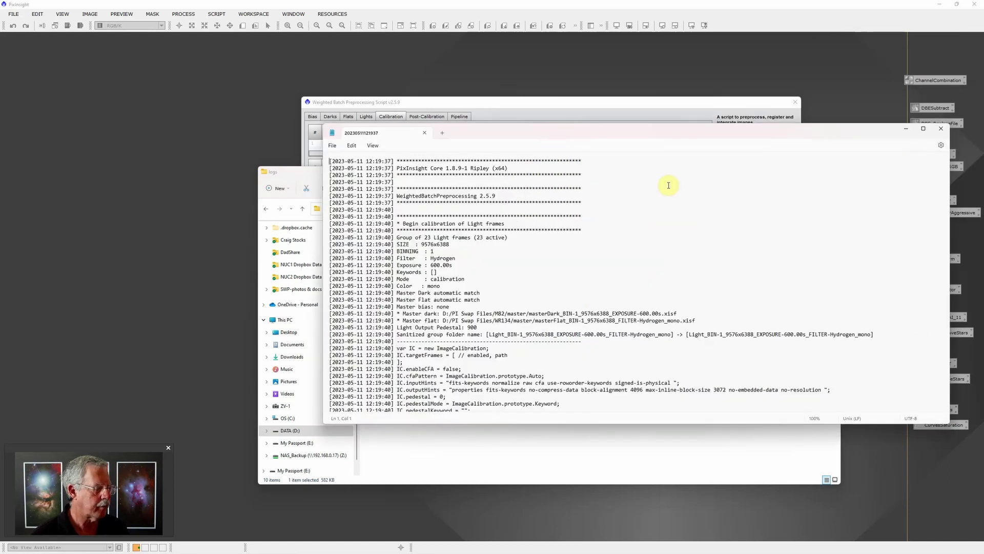
Step: Search the log for "reference", examine which file was used as the best reference frame, and return to the logs folder
{"action": "key", "text": "ctrl+f"}
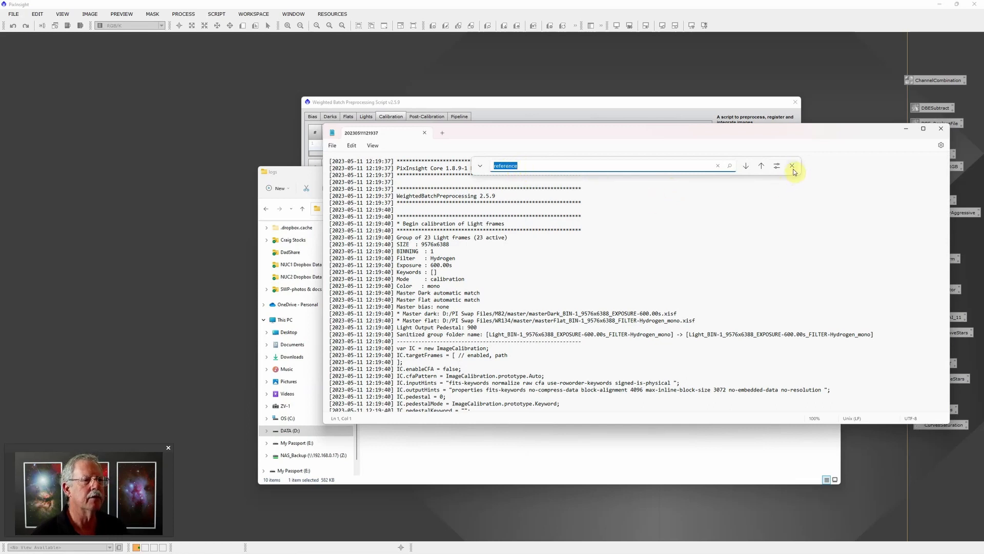
{"action": "key", "text": "Return"}
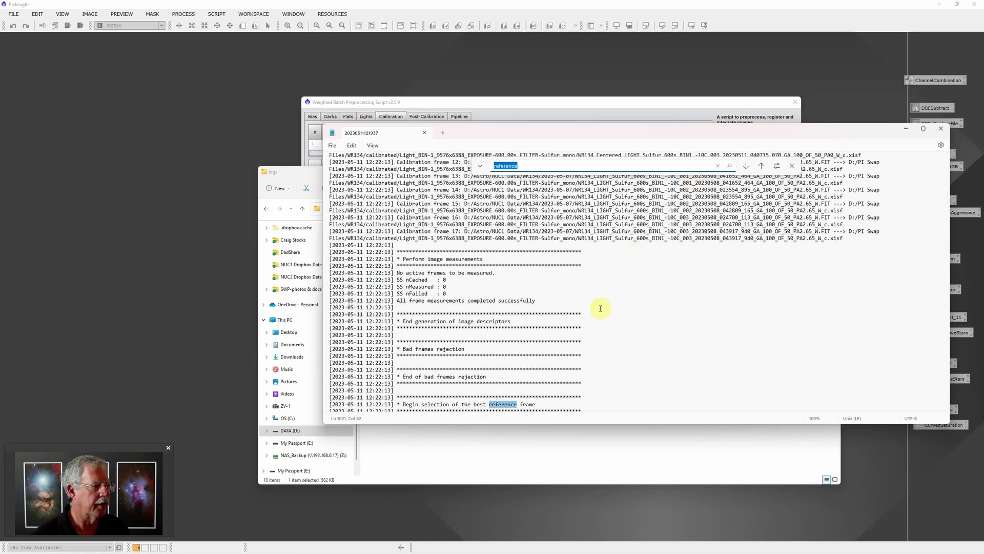
{"action": "scroll", "coordinate": [428, 345], "scroll_direction": "down", "scroll_amount": 1}
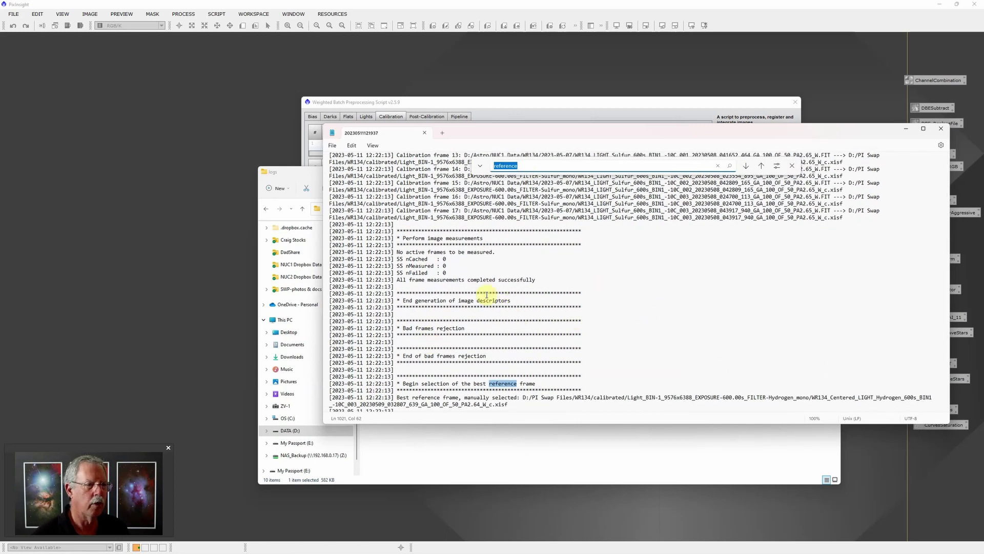
{"action": "scroll", "coordinate": [442, 364], "scroll_direction": "down", "scroll_amount": 2}
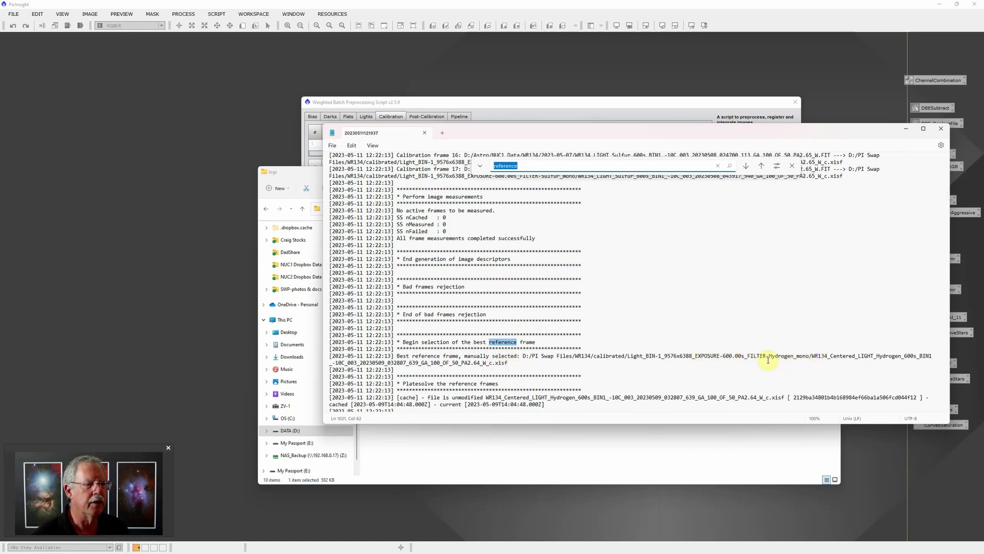
{"action": "left_click_drag", "start_coordinate": [769, 355], "coordinate": [543, 360]}
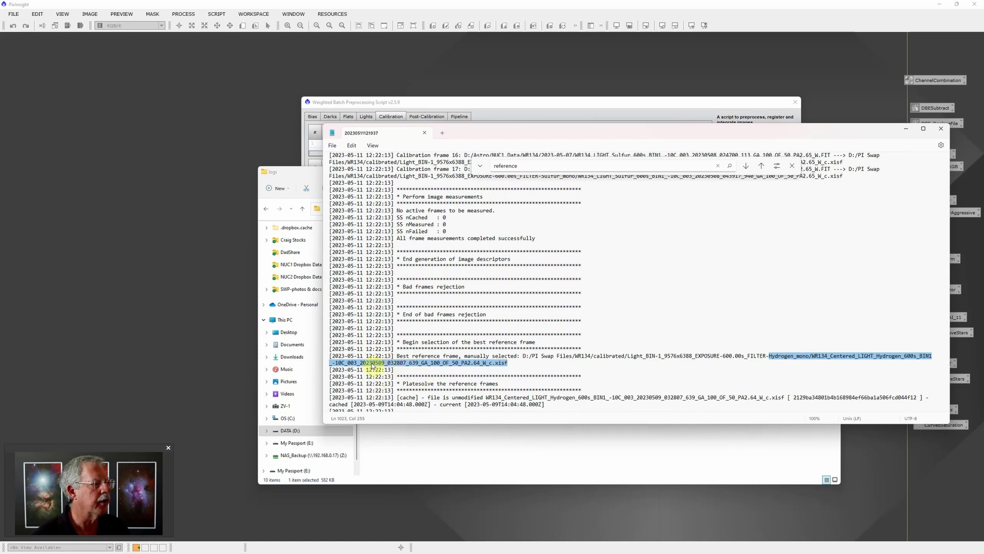
{"action": "left_click", "coordinate": [419, 363]}
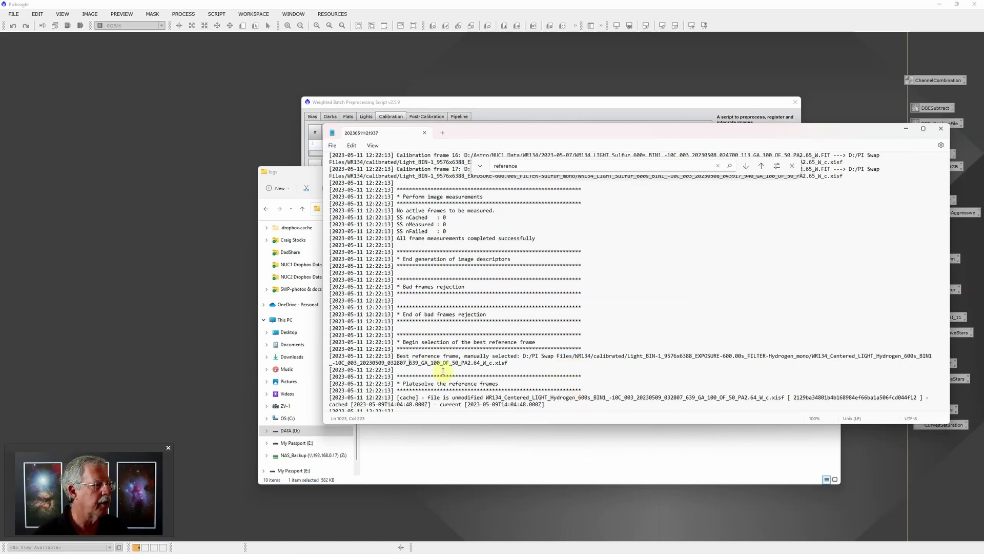
{"action": "left_click", "coordinate": [546, 449]}
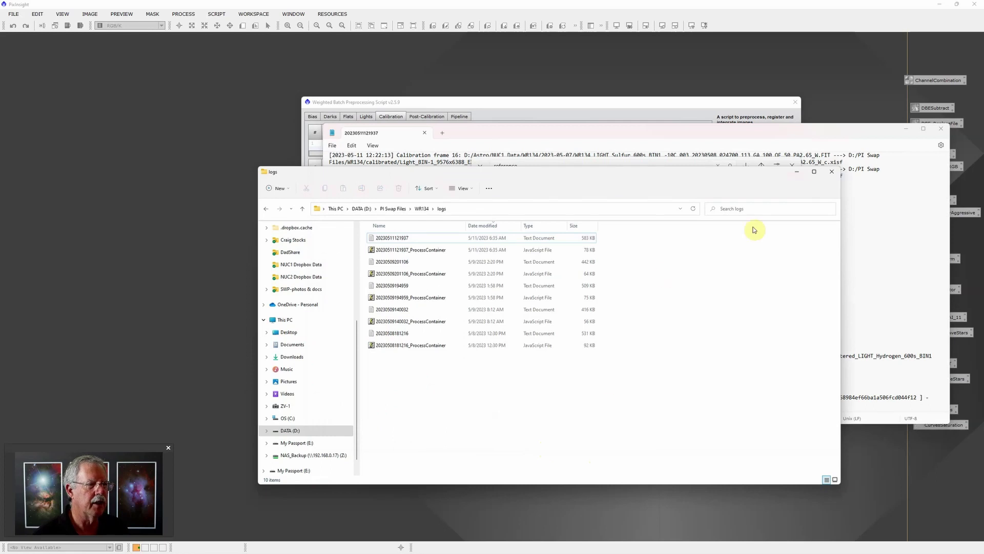
Step: Set the registration reference image to Hydrogen light 003_20230509_032807_639 from WR134 Centered's 2023-05-08 folder, and exit the preprocessing script
{"action": "left_click", "coordinate": [771, 135]}
{"action": "left_click", "coordinate": [687, 106]}
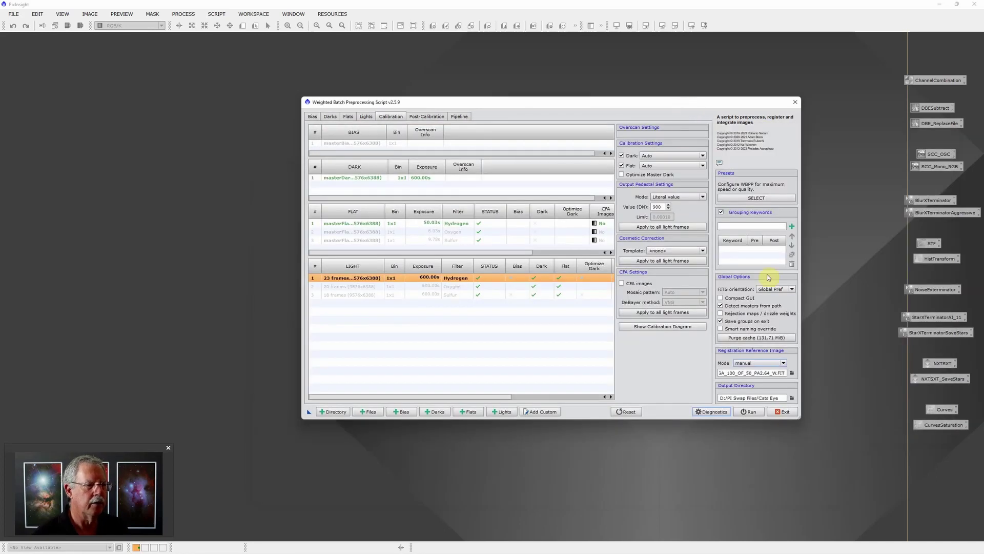
{"action": "left_click", "coordinate": [792, 374]}
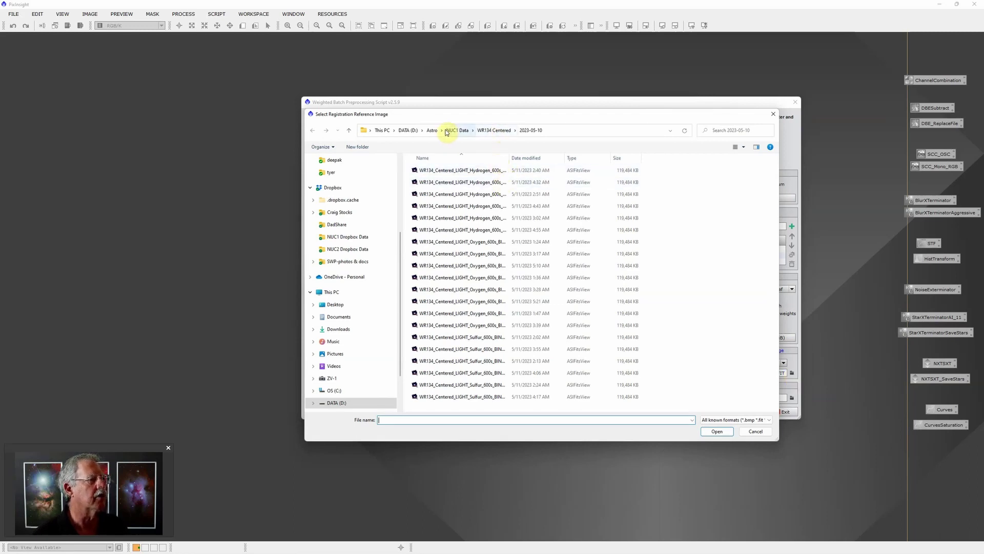
{"action": "left_click", "coordinate": [489, 131]}
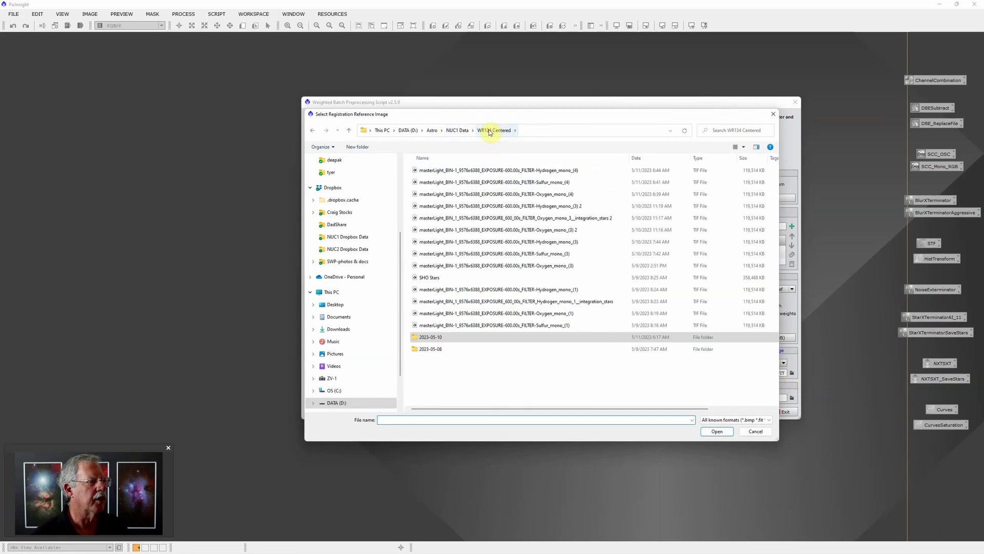
{"action": "double_click", "coordinate": [463, 349]}
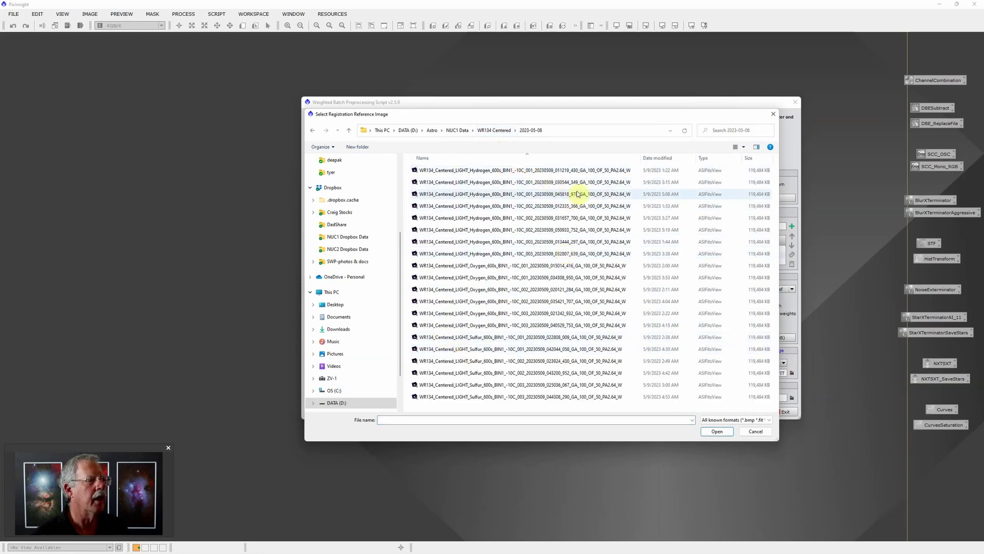
{"action": "left_click", "coordinate": [582, 253]}
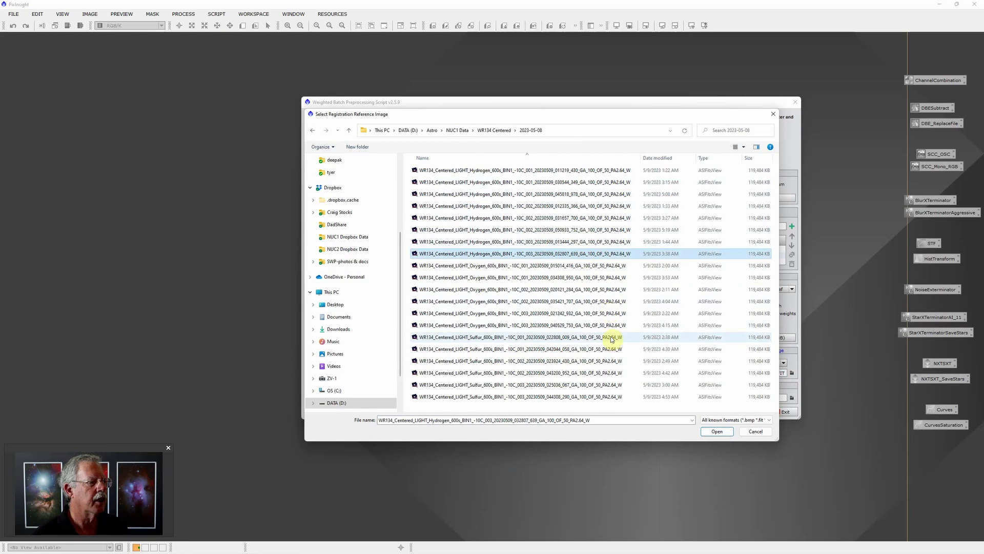
{"action": "left_click", "coordinate": [719, 433]}
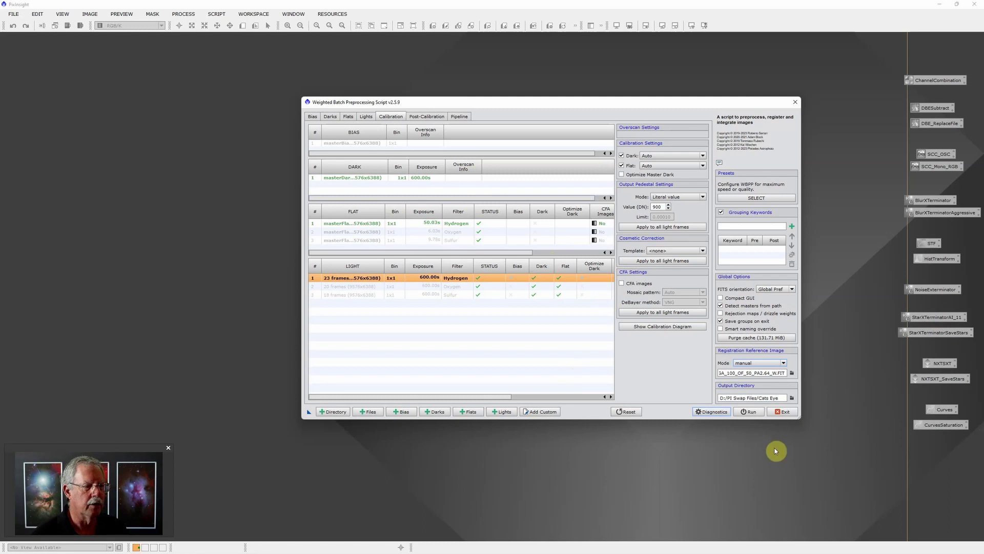
{"action": "left_click", "coordinate": [786, 414]}
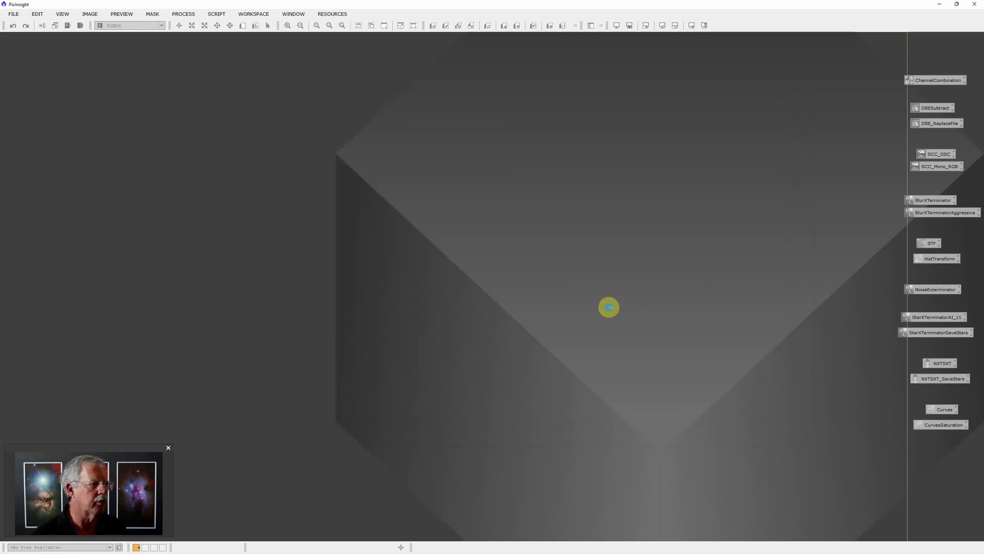
Step: Start opening image files and browse to the master folder of WR134 in PI Swap Files, moving the dialog into the workspace
{"action": "double_click", "coordinate": [595, 264]}
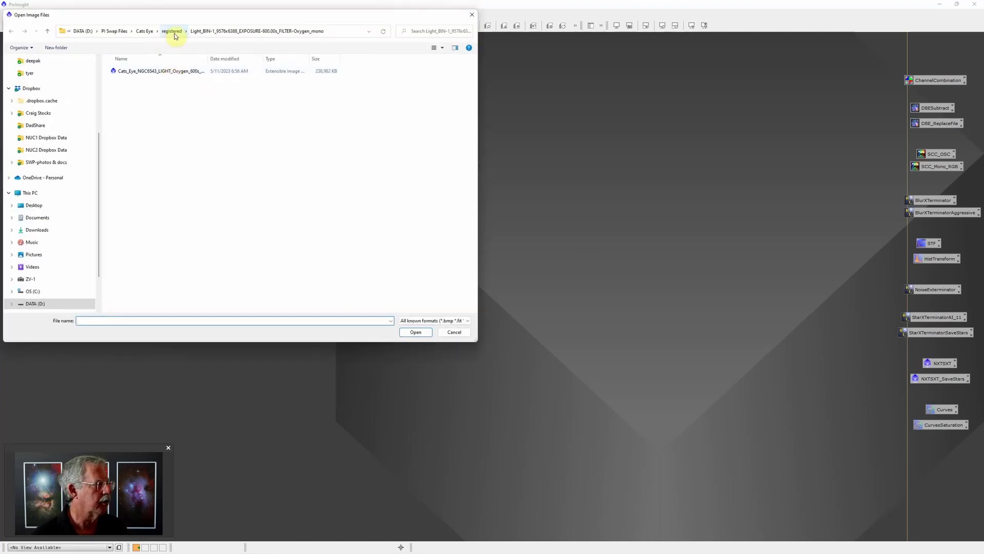
{"action": "left_click", "coordinate": [144, 31]}
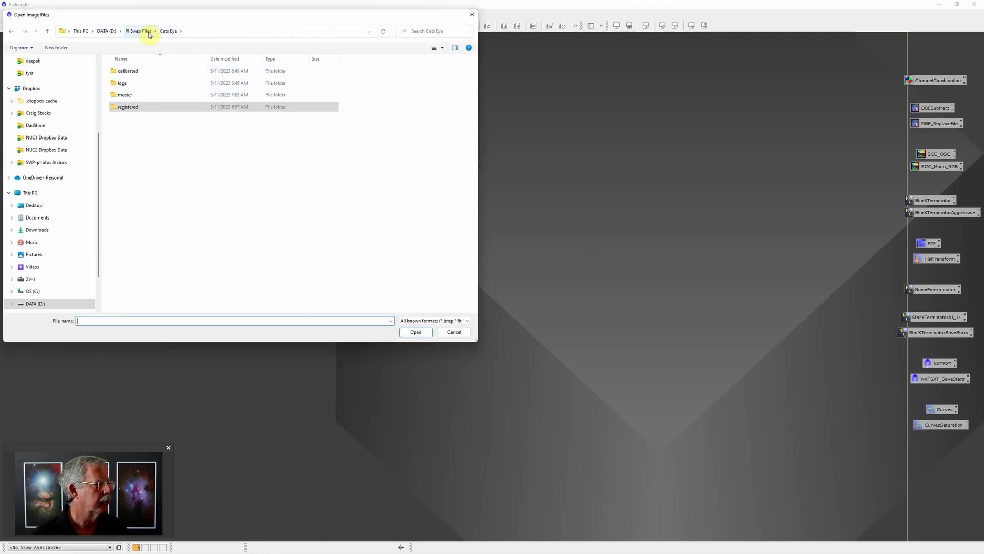
{"action": "left_click", "coordinate": [118, 32]}
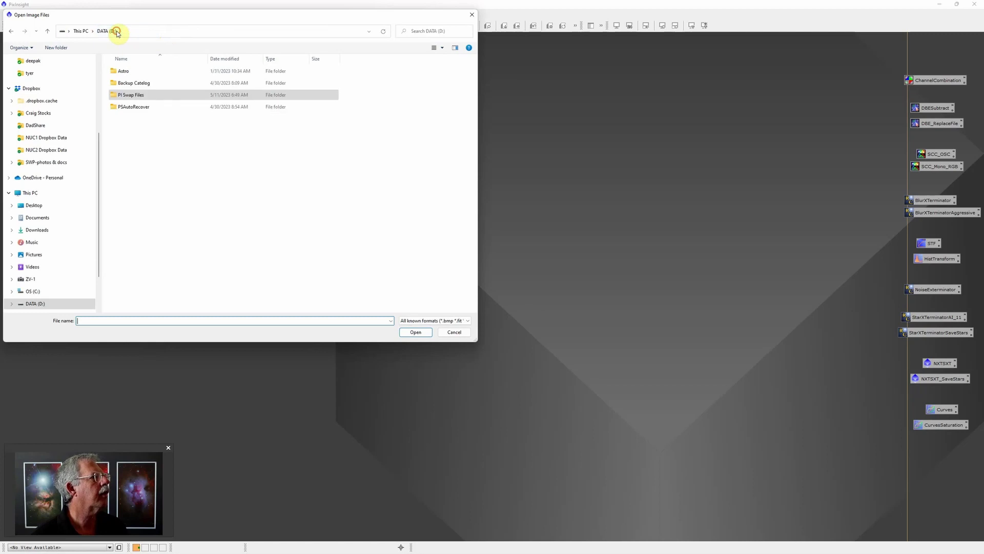
{"action": "double_click", "coordinate": [136, 95]}
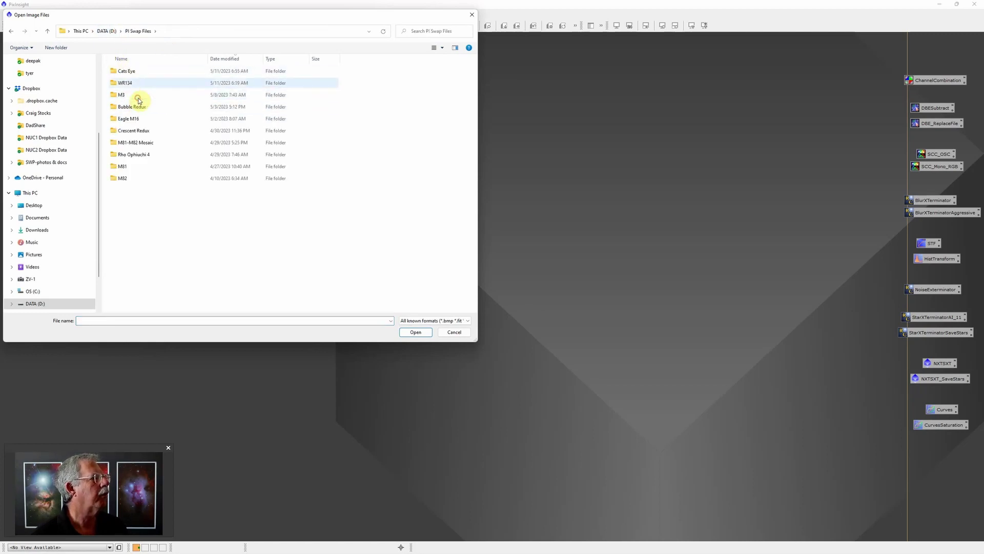
{"action": "left_click", "coordinate": [141, 84]}
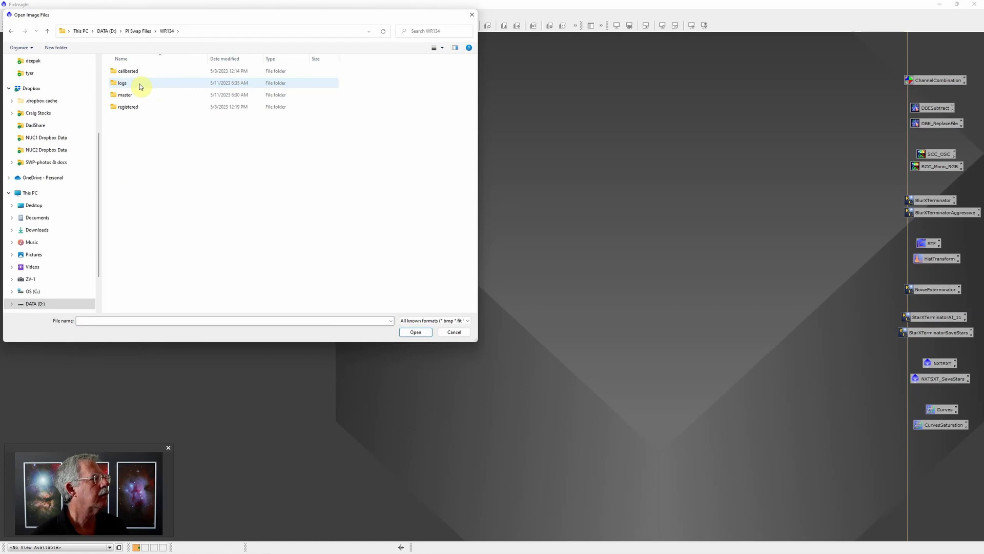
{"action": "left_click", "coordinate": [138, 96]}
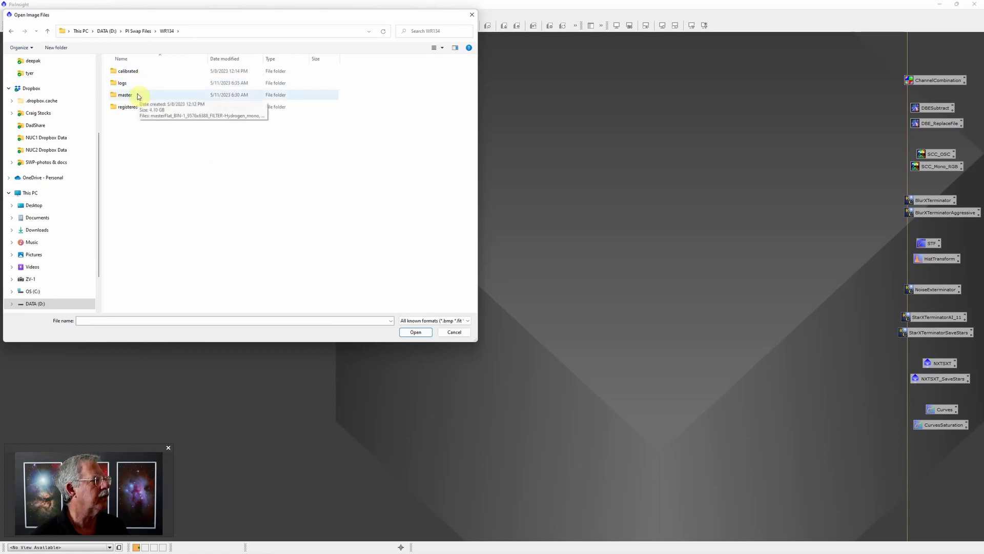
{"action": "double_click", "coordinate": [138, 96]}
{"action": "left_click_drag", "start_coordinate": [208, 19], "coordinate": [394, 90]}
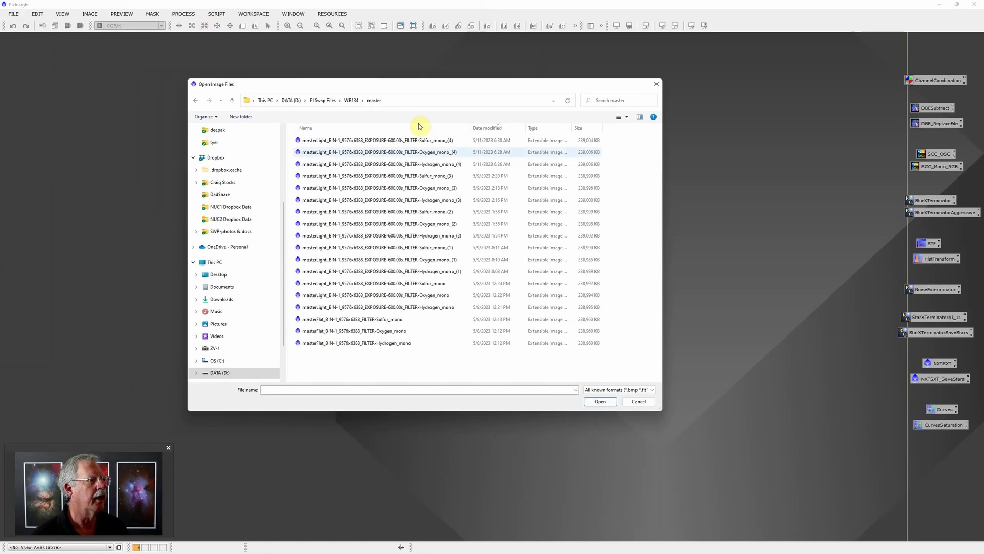
Step: Open the newest Oxygen and Hydrogen master lights, Oxygen_mono_(4) and Hydrogen_mono_(4)
{"action": "left_click", "coordinate": [430, 152]}
{"action": "left_click", "coordinate": [432, 163], "text": "ctrl"}
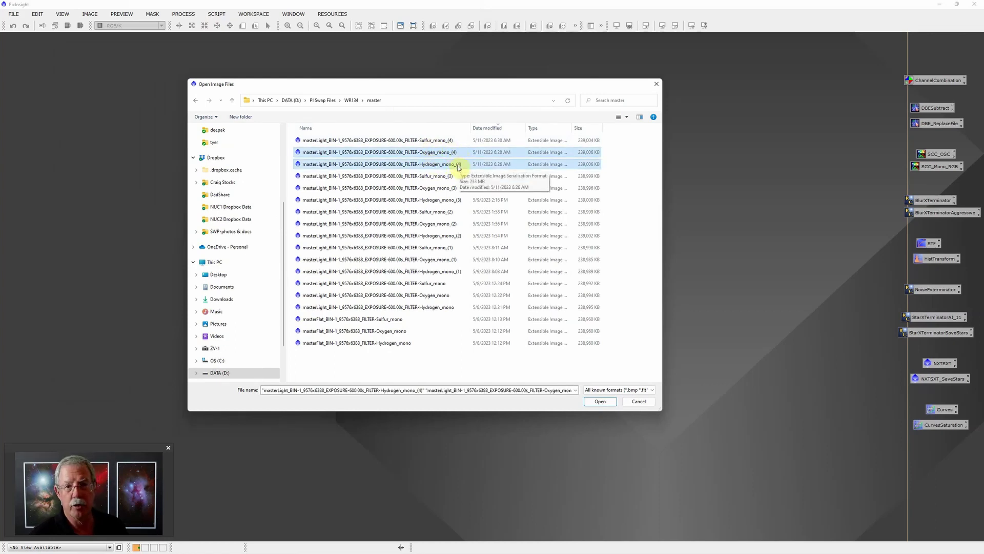
{"action": "left_click", "coordinate": [600, 401]}
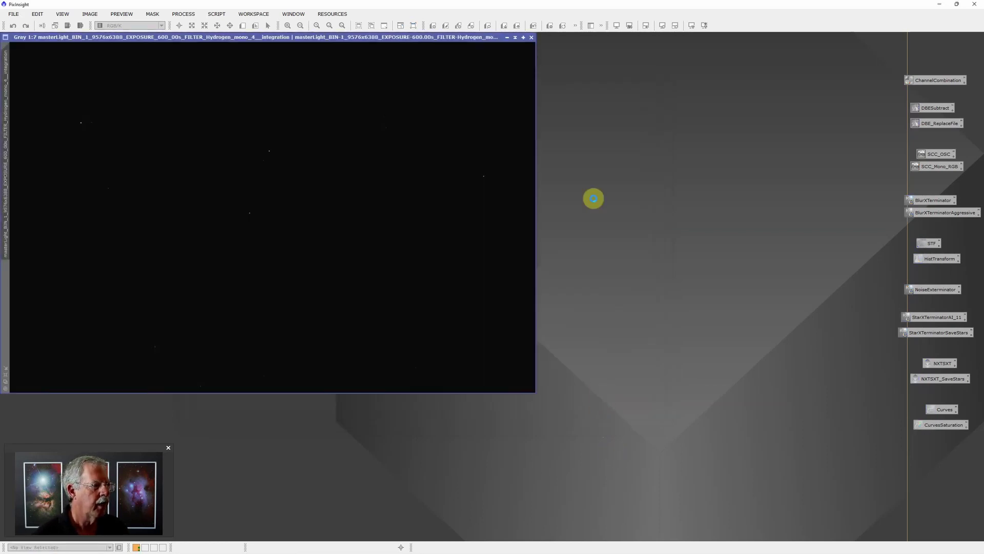
Step: Auto-stretch the display of both master lights and open the saved BlurXTerminatorAggressive process
{"action": "left_click", "coordinate": [693, 25]}
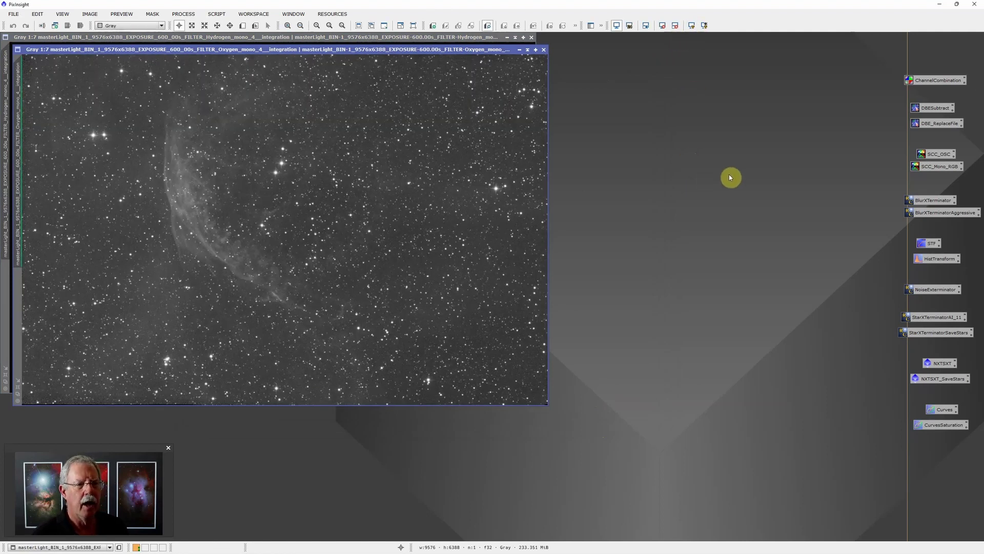
{"action": "double_click", "coordinate": [943, 213]}
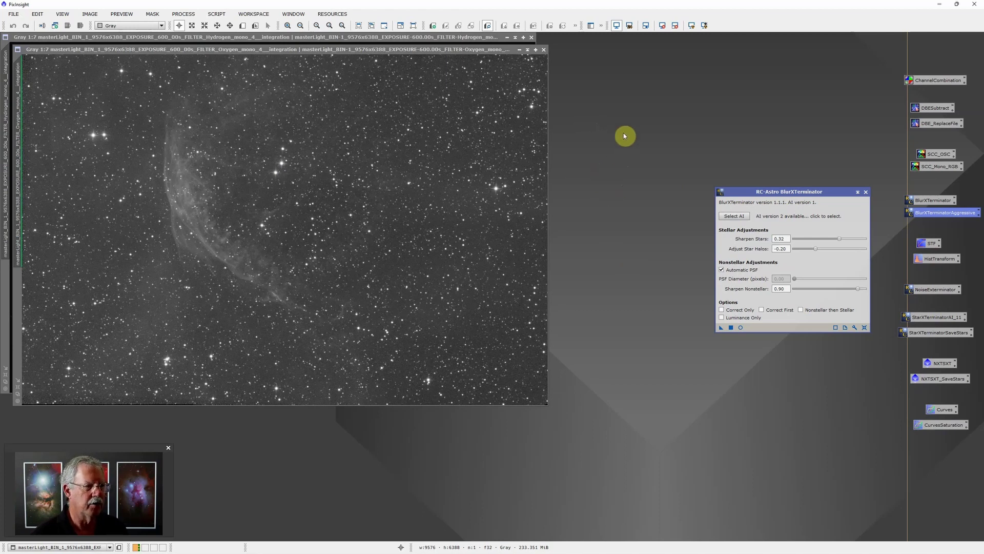
Step: Open the processed Oxygen_mono_(4) TIF from the WR134 Centered folder under Astro, NUC1 Data on the DATA drive
{"action": "double_click", "coordinate": [607, 149]}
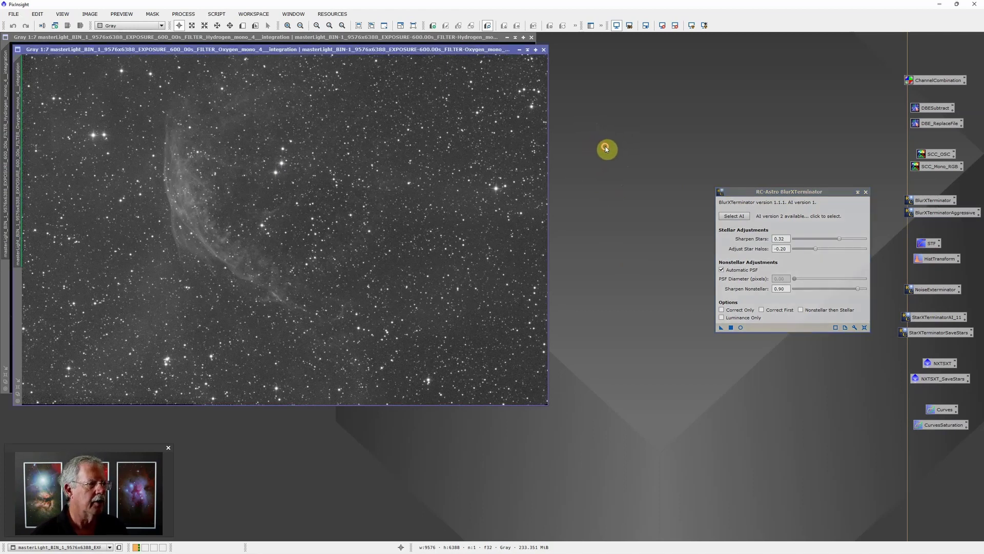
{"action": "left_click", "coordinate": [291, 100]}
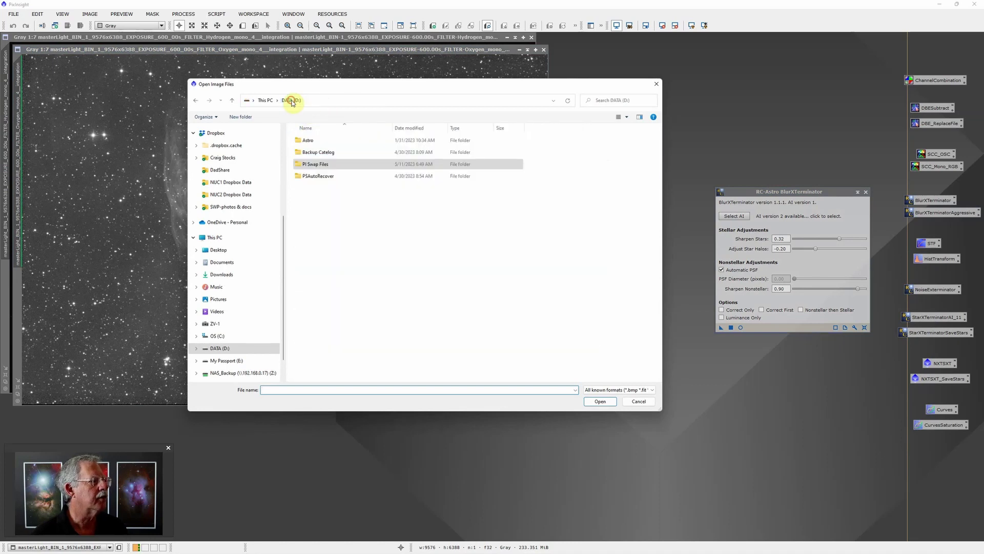
{"action": "left_click", "coordinate": [312, 141]}
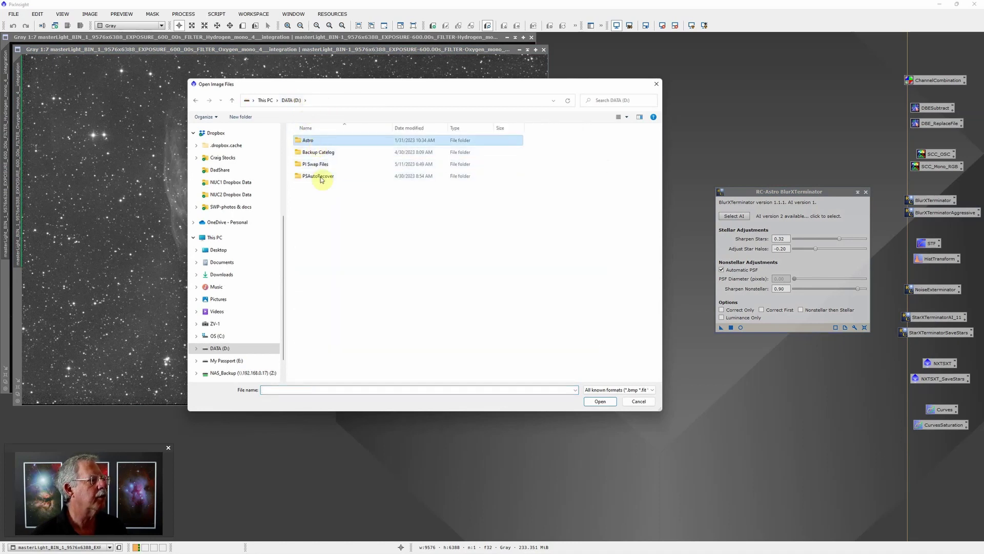
{"action": "double_click", "coordinate": [323, 140]}
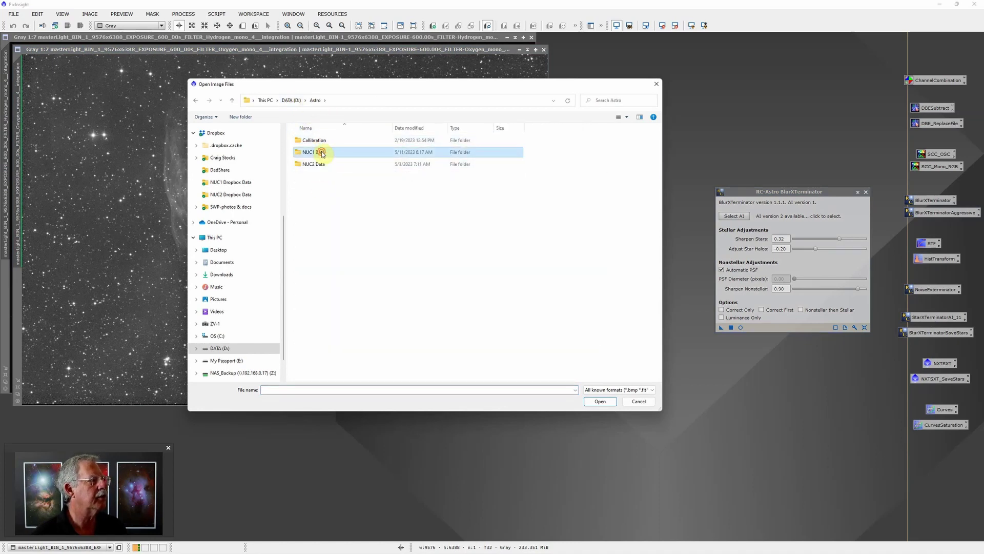
{"action": "double_click", "coordinate": [319, 149]}
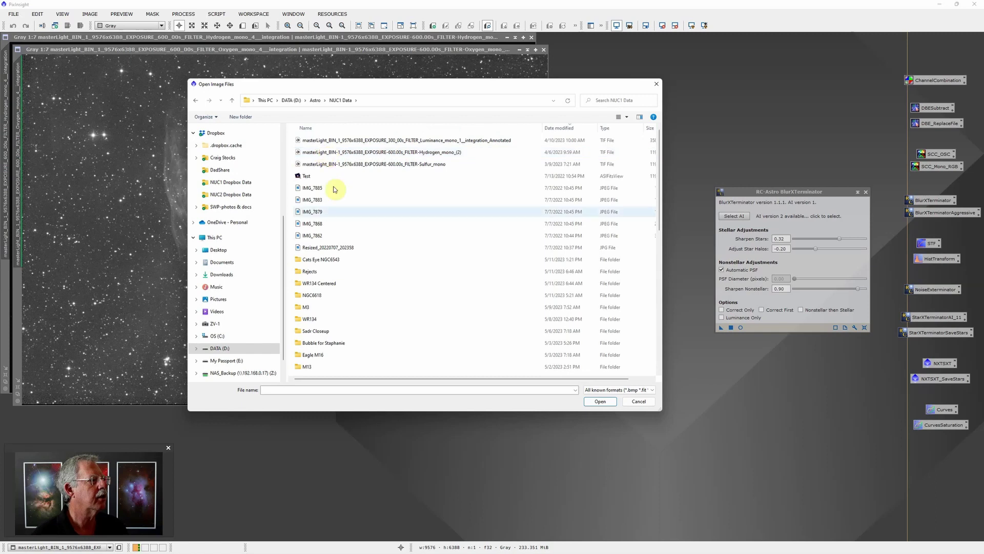
{"action": "left_click", "coordinate": [320, 284]}
{"action": "double_click", "coordinate": [320, 283]}
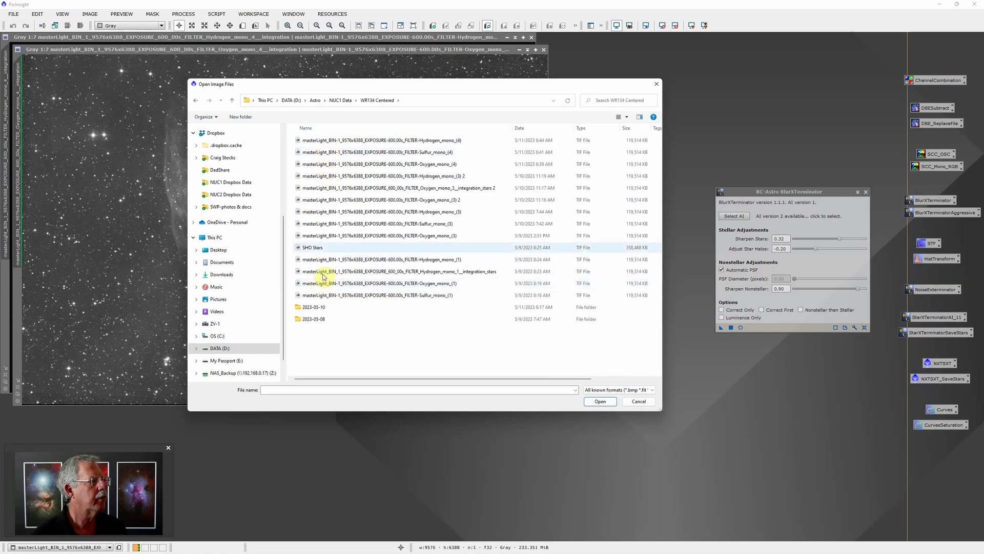
{"action": "double_click", "coordinate": [436, 167]}
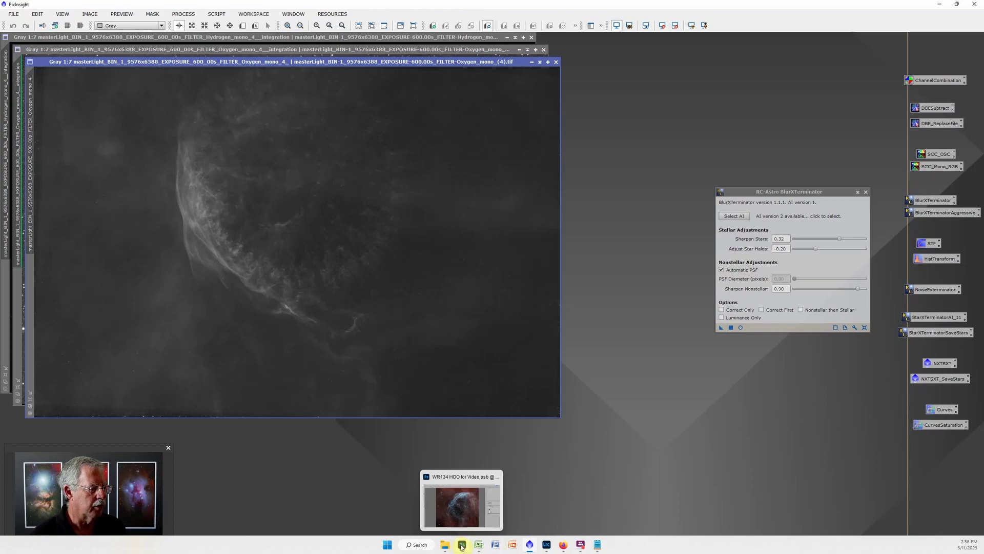
Step: Switch to WR134 HOO for Video.psb in Photoshop and select the layers from Hue/Saturation 1 down to the Hydrogen group
{"action": "left_click", "coordinate": [461, 546]}
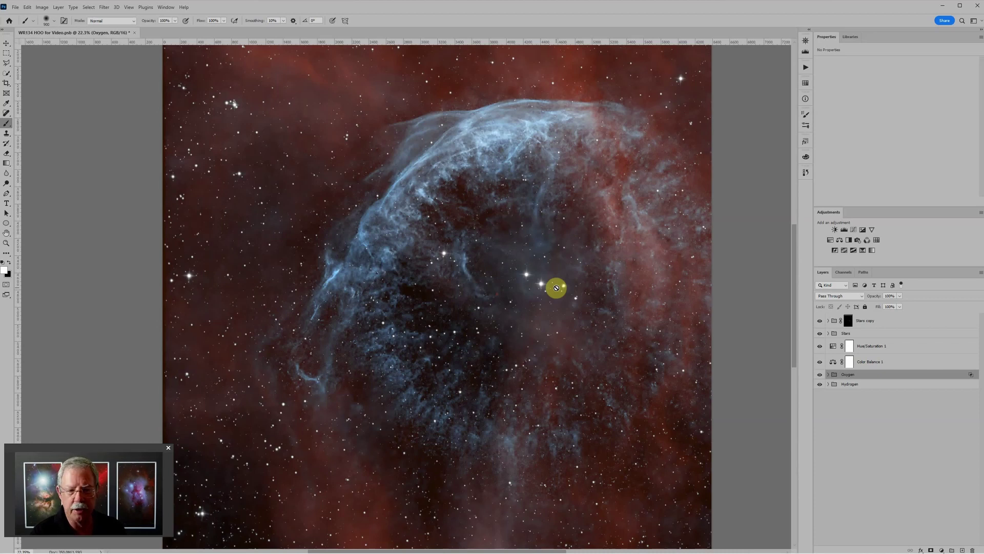
{"action": "left_click", "coordinate": [874, 346]}
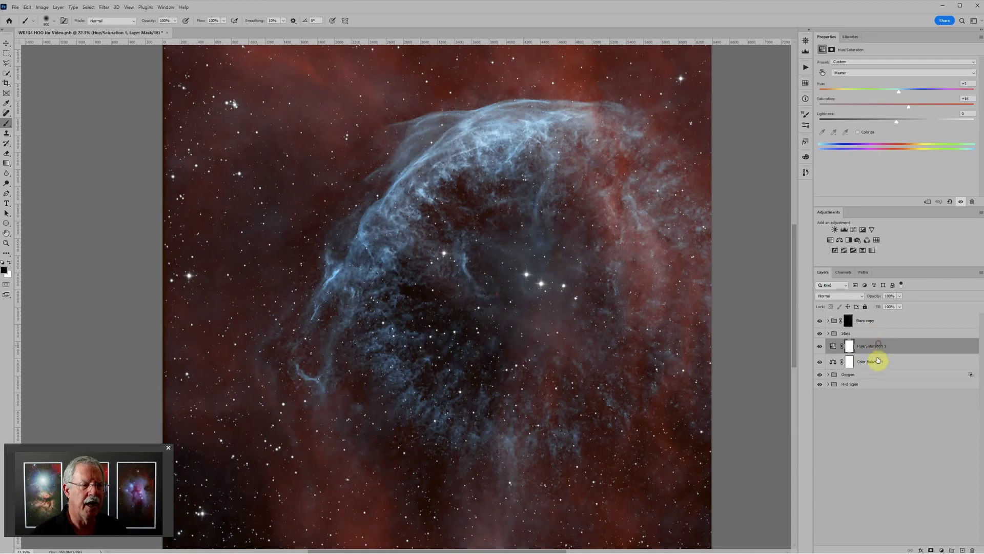
{"action": "left_click", "coordinate": [876, 385], "text": "shift"}
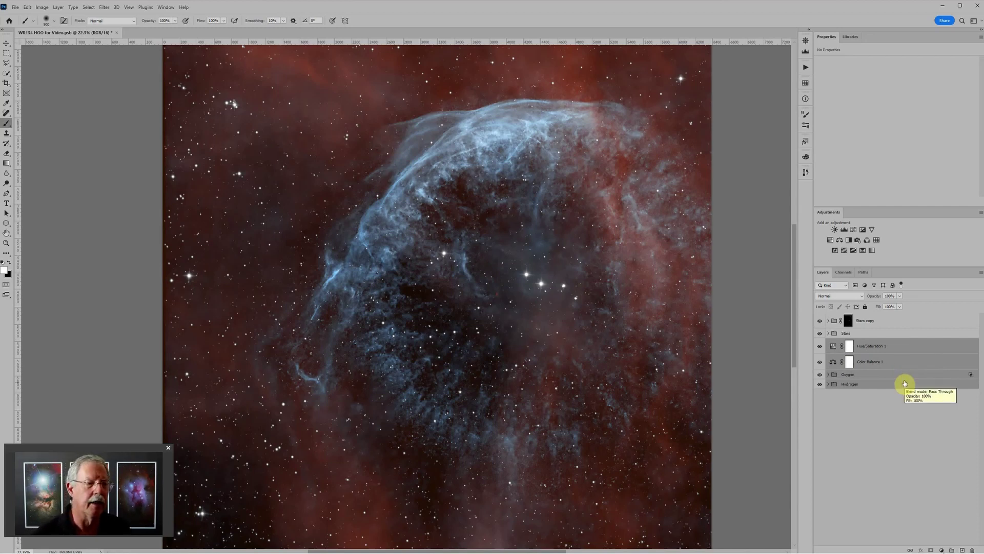
Step: Expand the Oxygen group and open the contents of its masterLight Oxygen_mono_(3) 2 smart object
{"action": "left_click", "coordinate": [868, 376]}
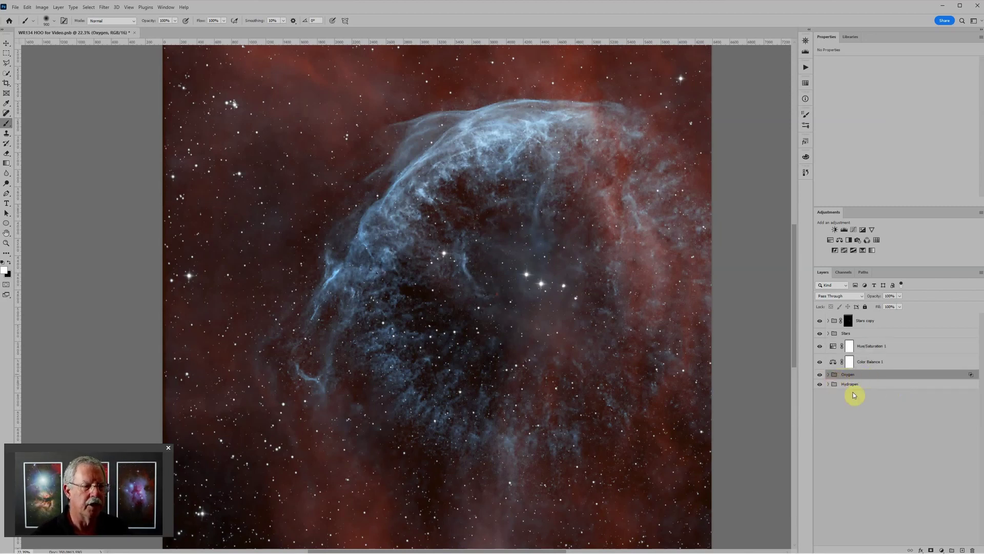
{"action": "left_click", "coordinate": [829, 375]}
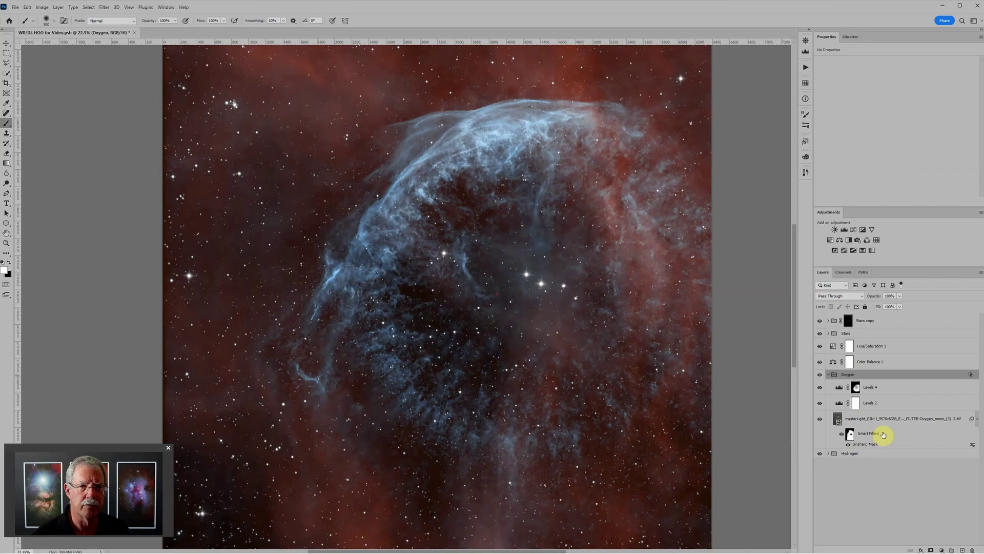
{"action": "left_click", "coordinate": [838, 420]}
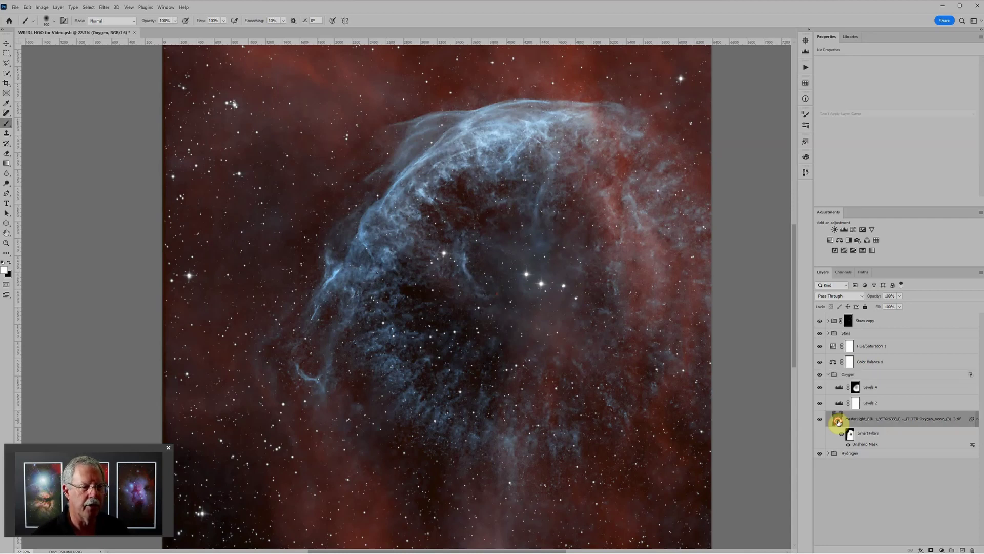
{"action": "double_click", "coordinate": [838, 421]}
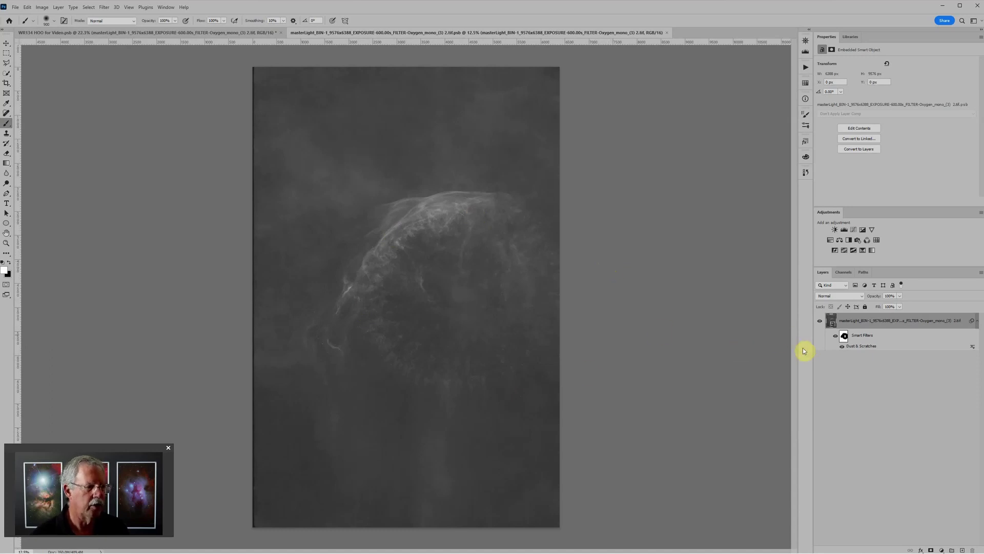
Step: Examine the Dust & Scratches smart filter mask as a color overlay on the Oxygen image, and hide the overlay again
{"action": "left_click", "coordinate": [844, 337]}
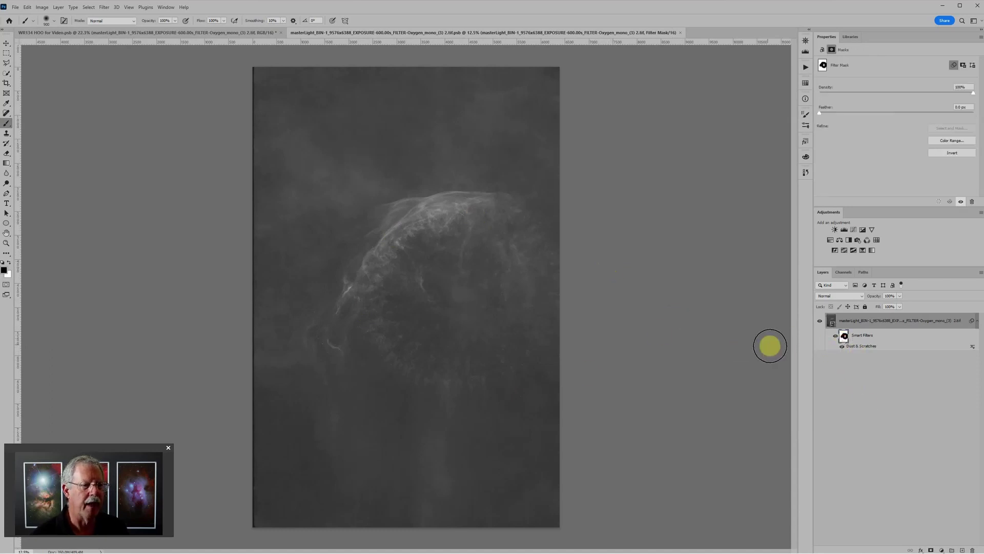
{"action": "key", "text": "backslash"}
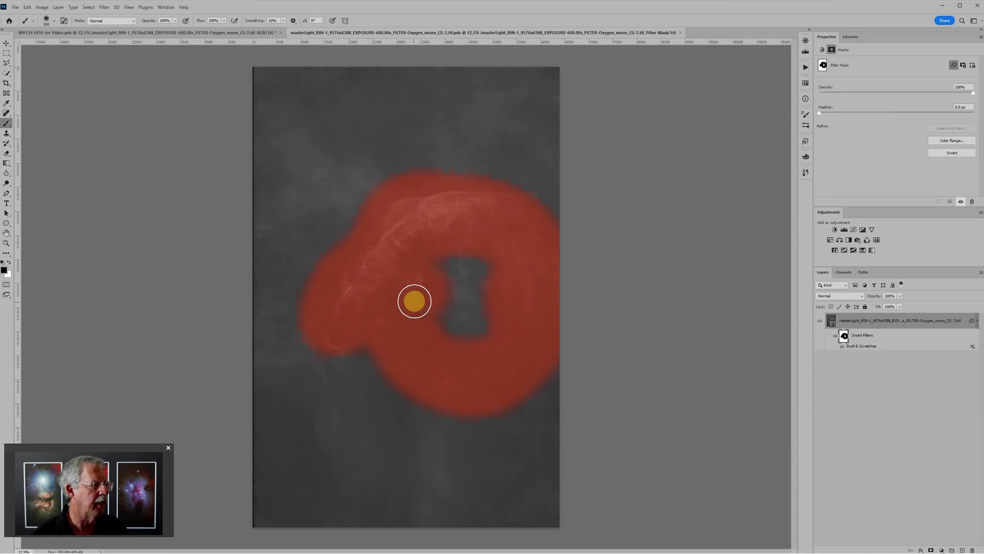
{"action": "left_click", "coordinate": [843, 335], "text": "alt+shift"}
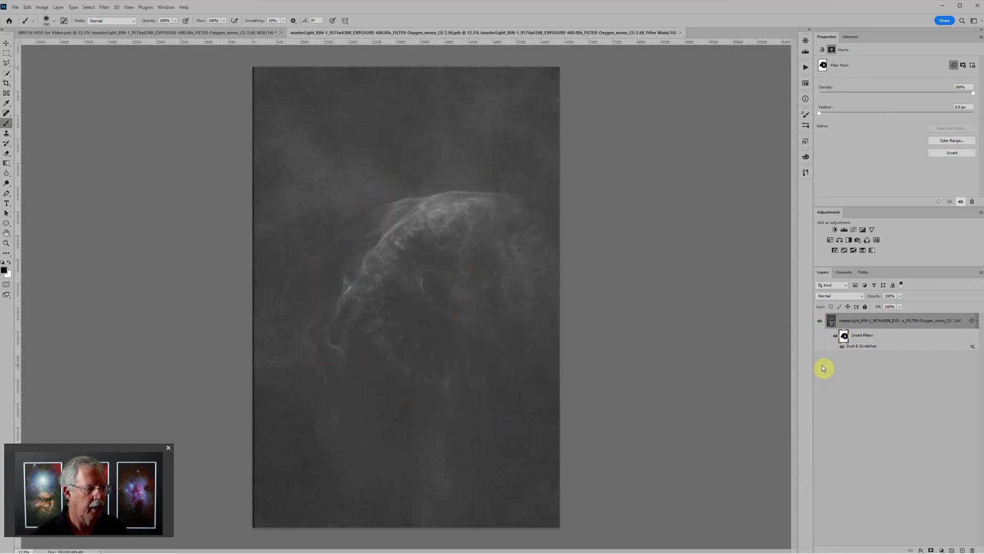
Step: Open the nested Oxygen_mono_(3) 2 smart objects past the Dust & Scratches and Smart Sharpen levels, down to the base pixel layer
{"action": "left_click", "coordinate": [831, 324]}
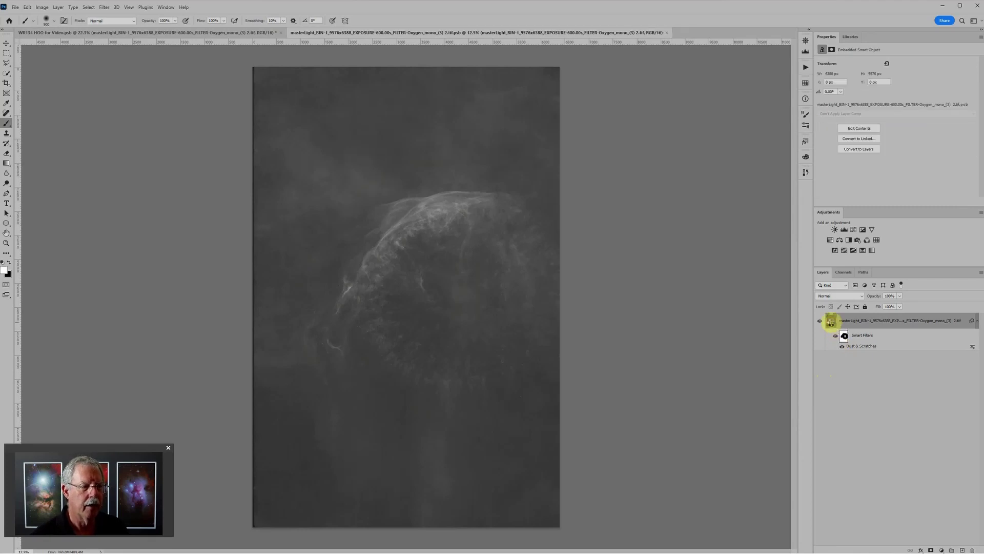
{"action": "double_click", "coordinate": [832, 322]}
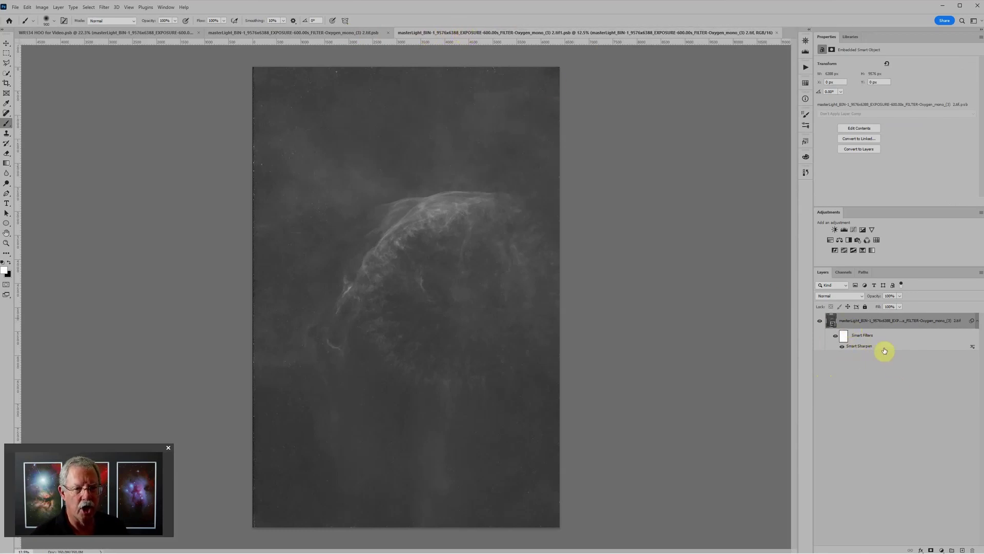
{"action": "double_click", "coordinate": [831, 322]}
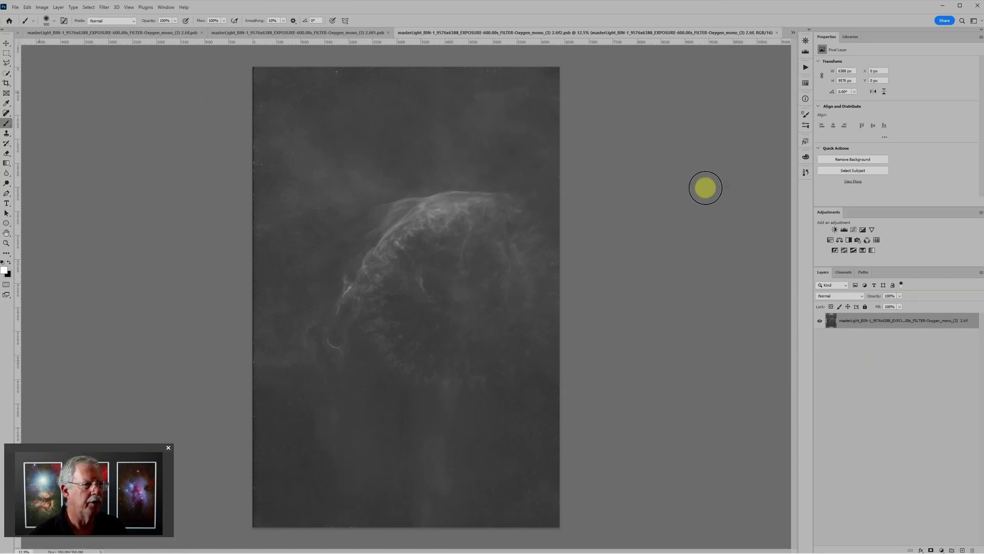
Step: Open masterLight_BIN-1_9576x6388_EXPOSURE-600.00s_FILTER-Oxygen_mono_(4) from DATA (D:), Astro, NUC1 Data, WR134 Centered
{"action": "left_click", "coordinate": [15, 9]}
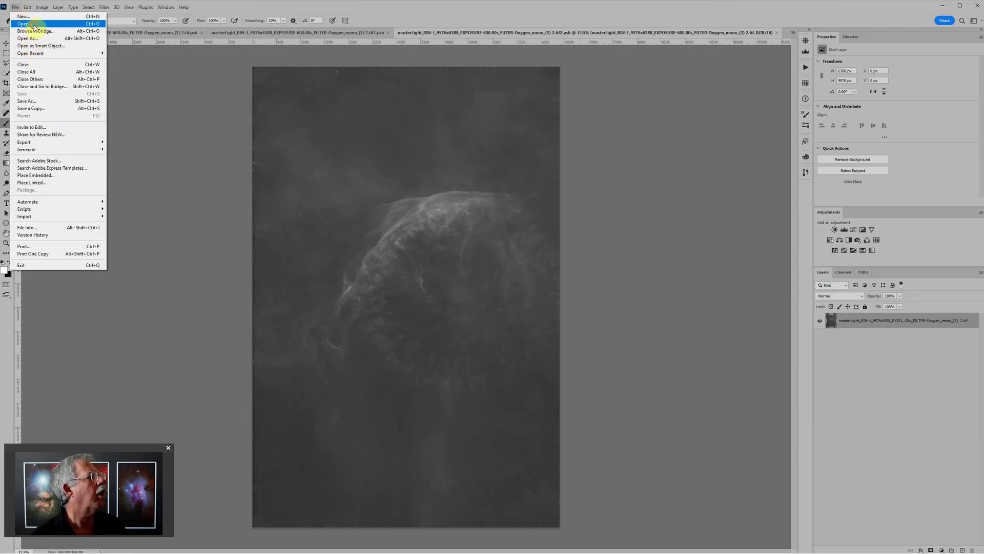
{"action": "left_click", "coordinate": [15, 7]}
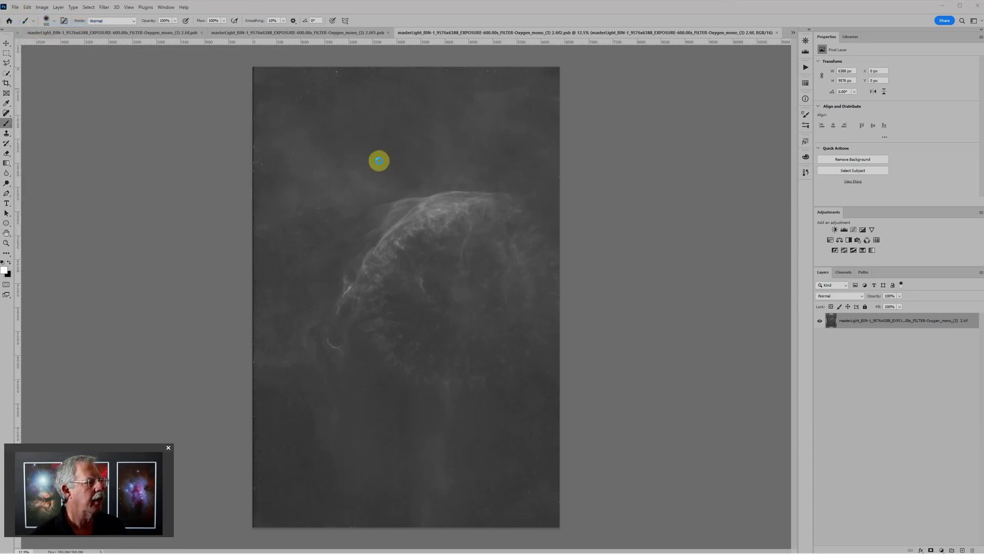
{"action": "key", "text": "ctrl+o"}
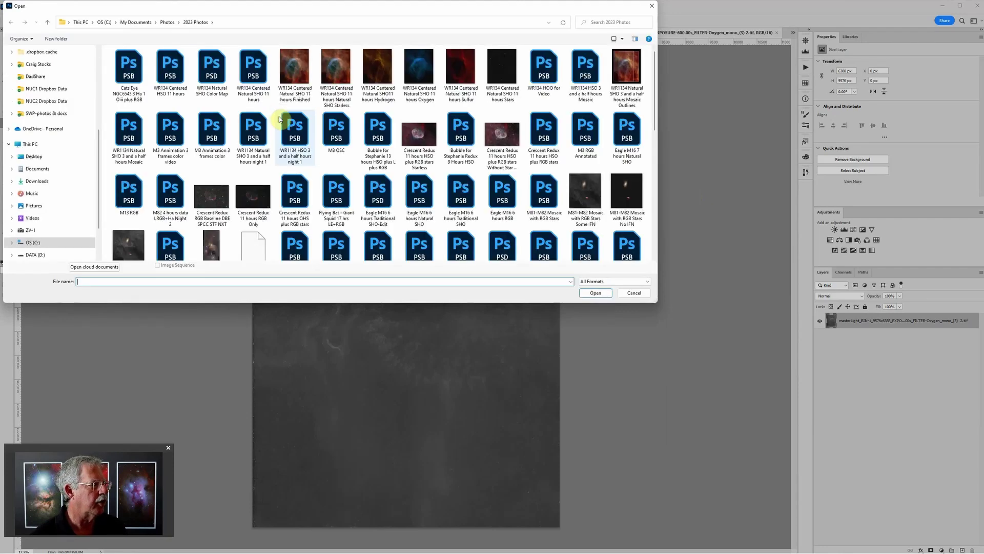
{"action": "left_click", "coordinate": [50, 256]}
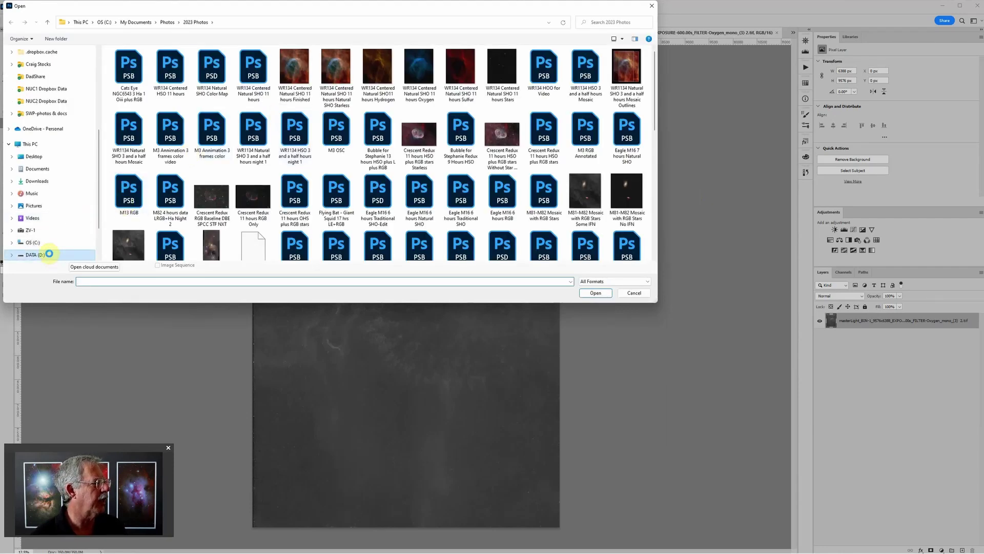
{"action": "left_click", "coordinate": [149, 67]}
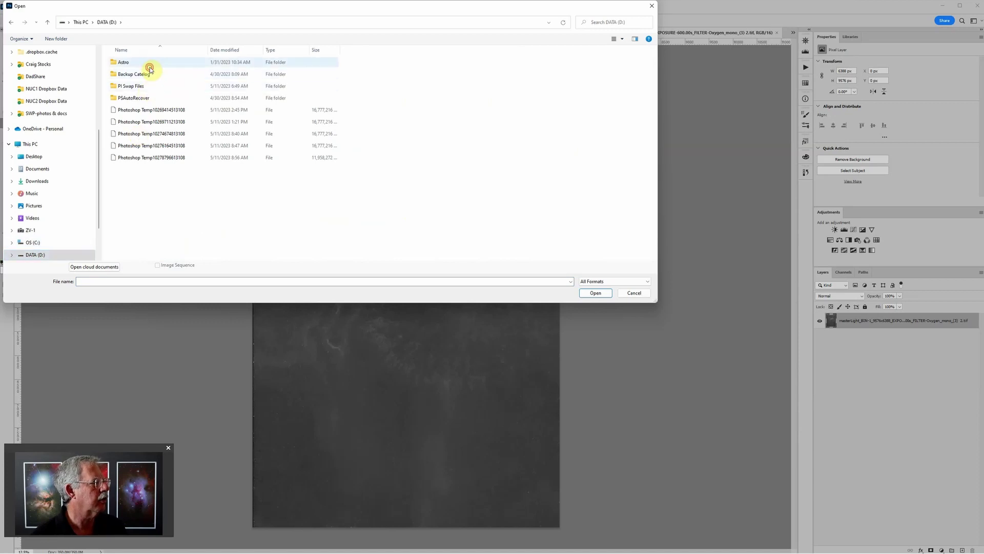
{"action": "left_click", "coordinate": [149, 67]}
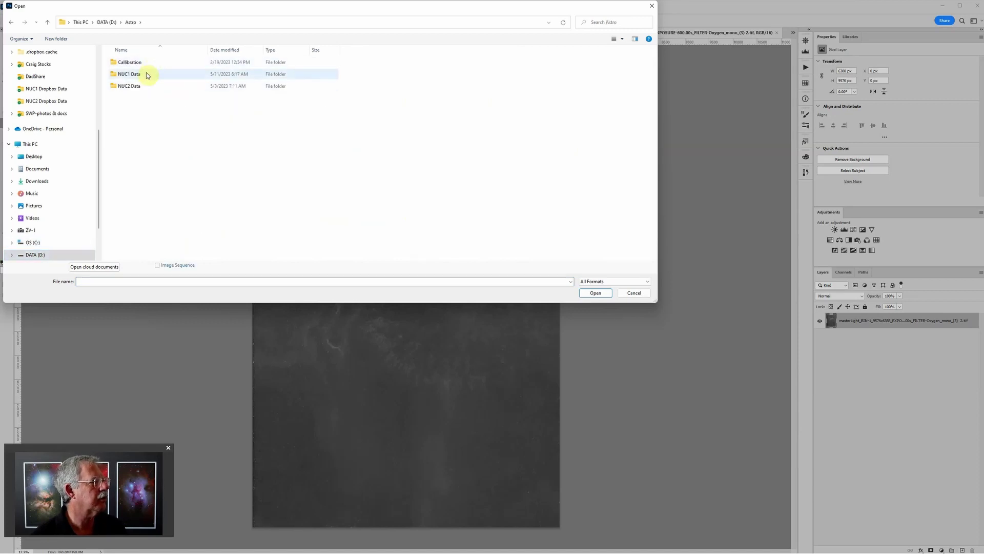
{"action": "double_click", "coordinate": [146, 72]}
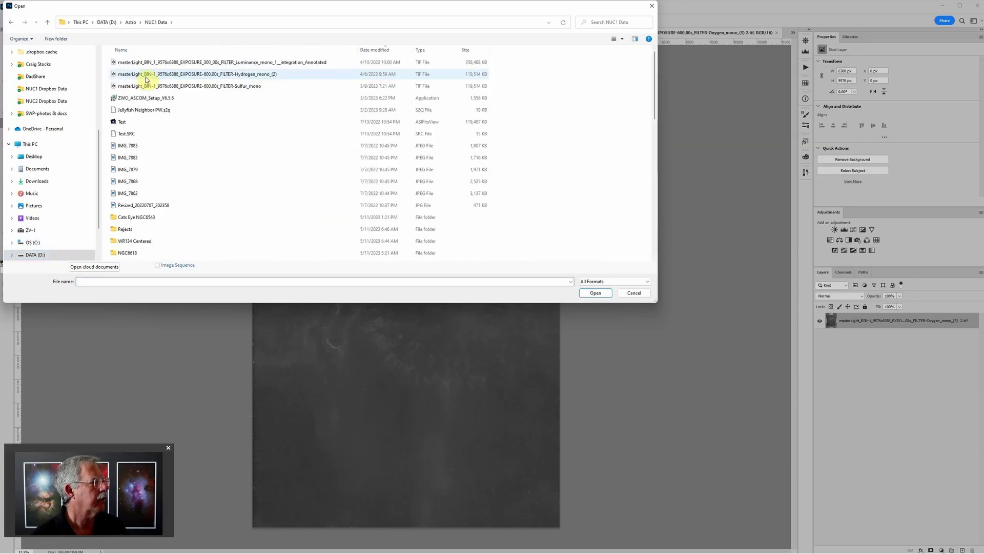
{"action": "double_click", "coordinate": [143, 242]}
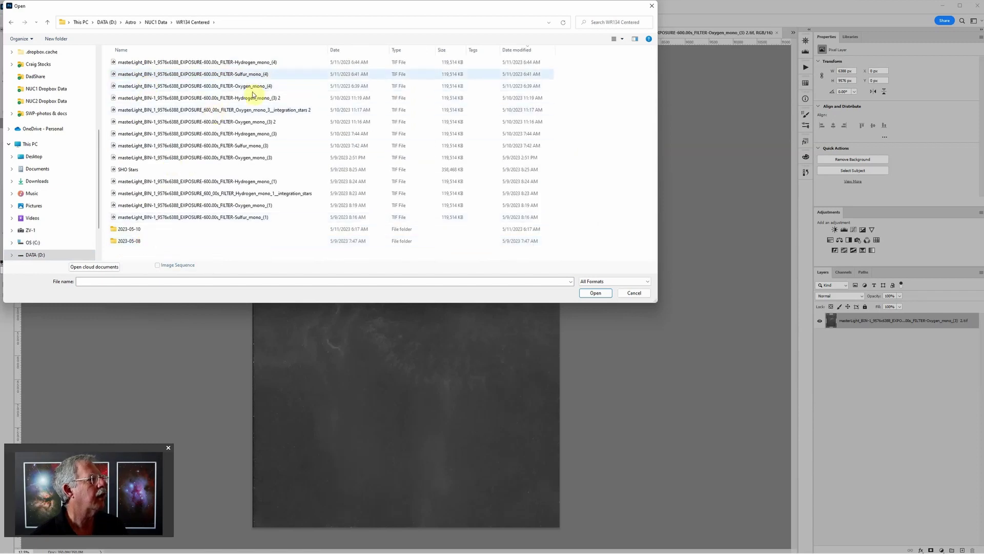
{"action": "left_click", "coordinate": [267, 86]}
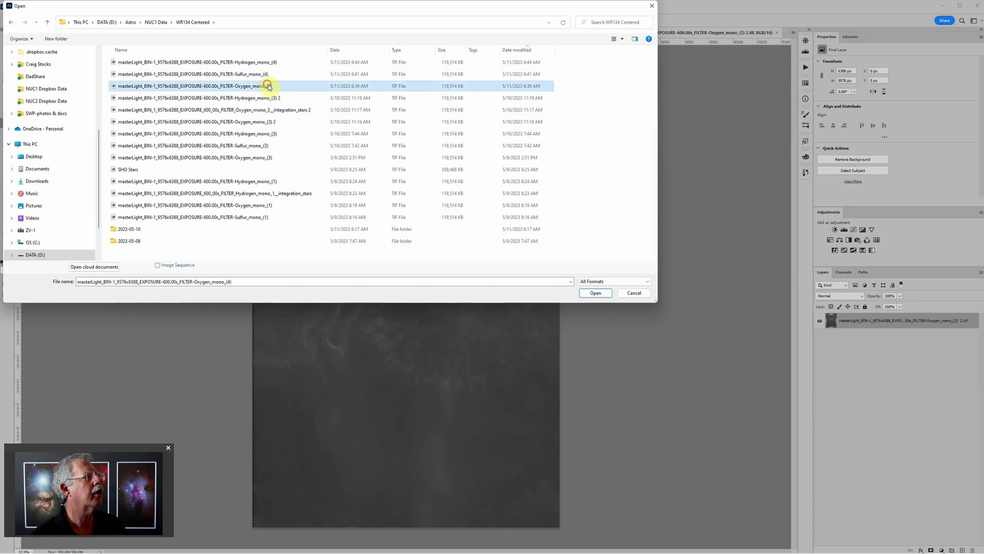
{"action": "left_click", "coordinate": [595, 293]}
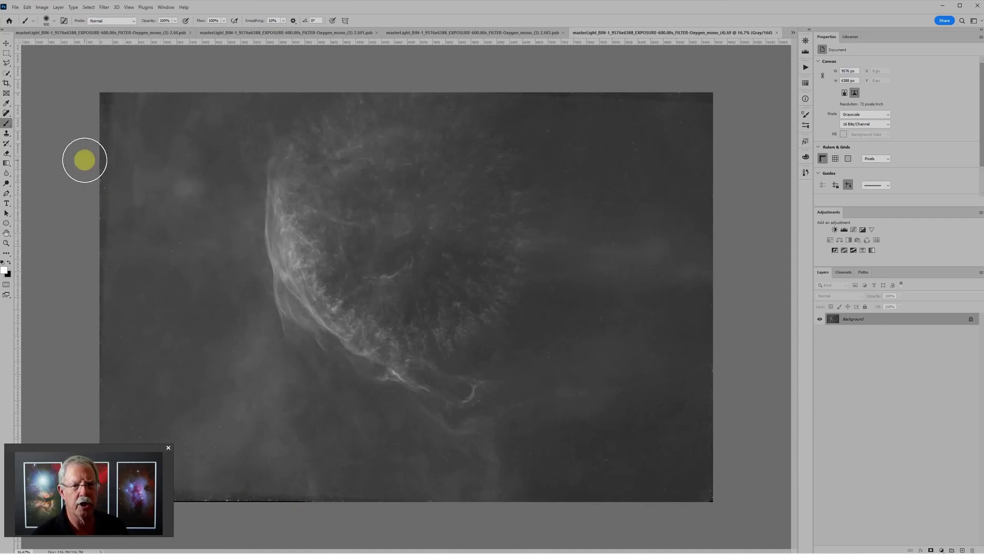
Step: Rotate the Oxygen_mono_(4) image 90° clockwise
{"action": "left_click", "coordinate": [42, 8]}
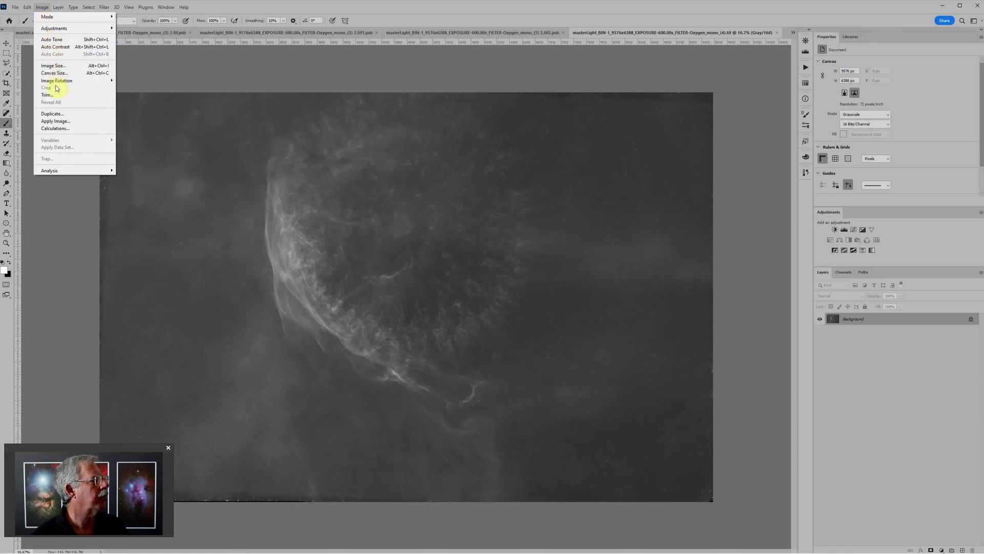
{"action": "mouse_move", "coordinate": [59, 82]}
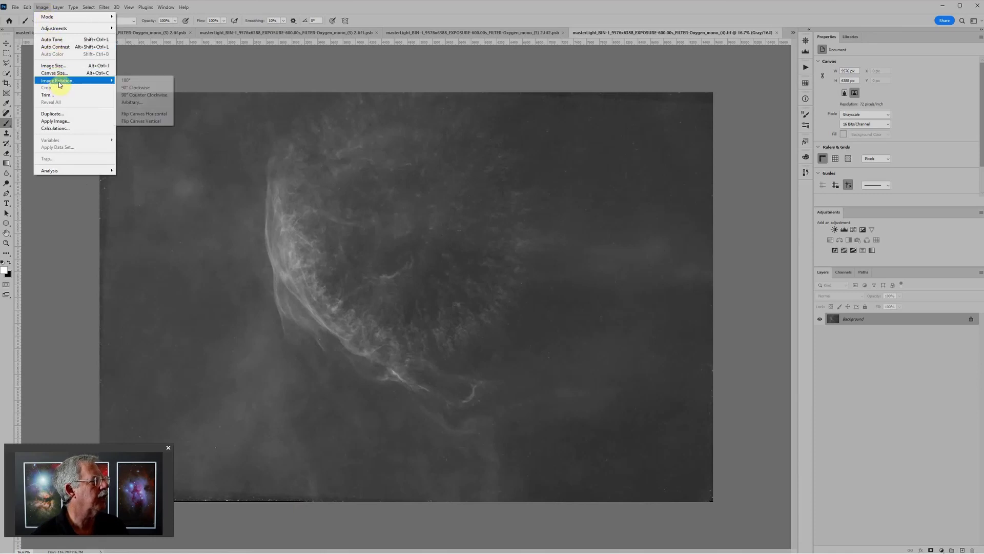
{"action": "left_click", "coordinate": [147, 88]}
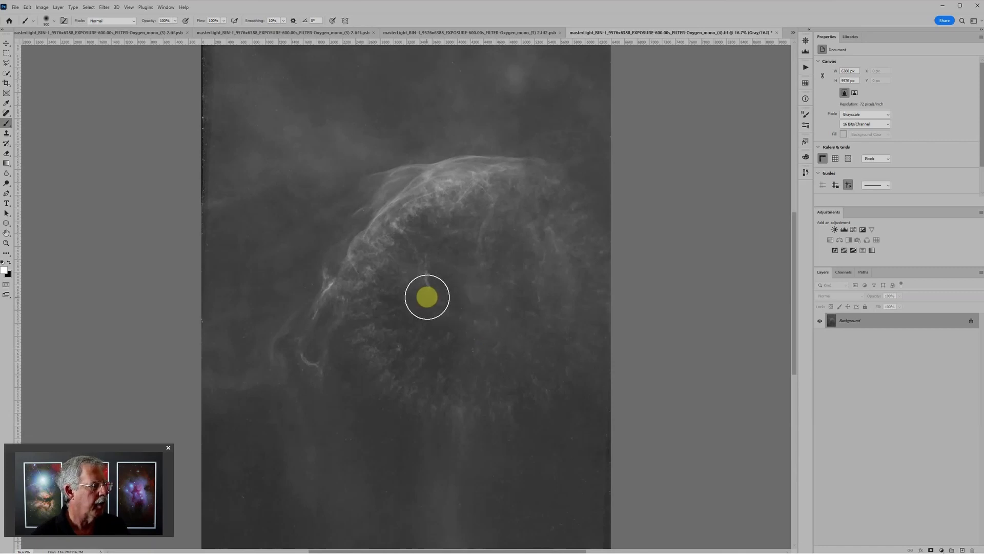
Step: Heal the small bright specks inside the nebula's central region with the content-aware Spot Healing Brush
{"action": "left_click_drag", "start_coordinate": [427, 298], "coordinate": [431, 298]}
{"action": "left_click_drag", "start_coordinate": [505, 443], "coordinate": [492, 426]}
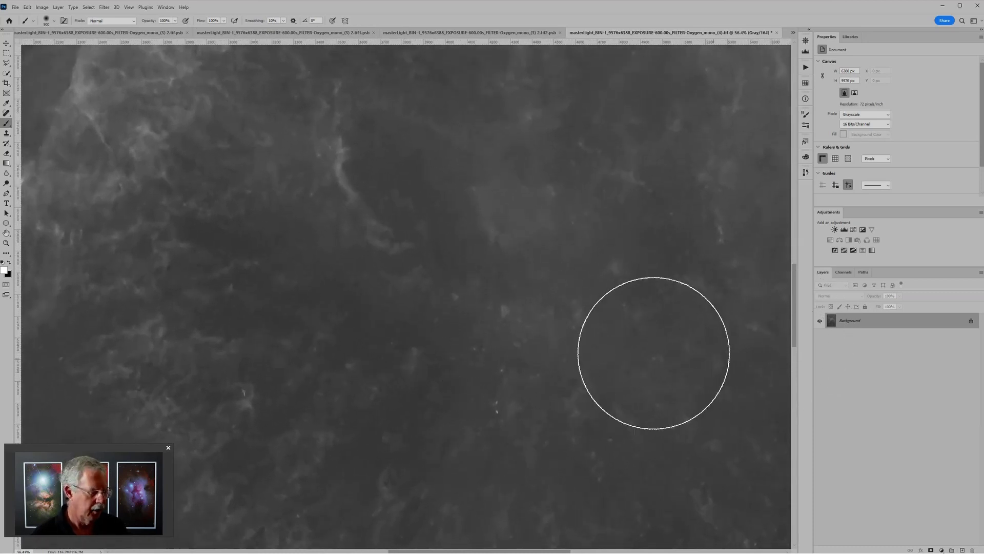
{"action": "key", "text": "j"}
{"action": "right_click", "coordinate": [7, 113]}
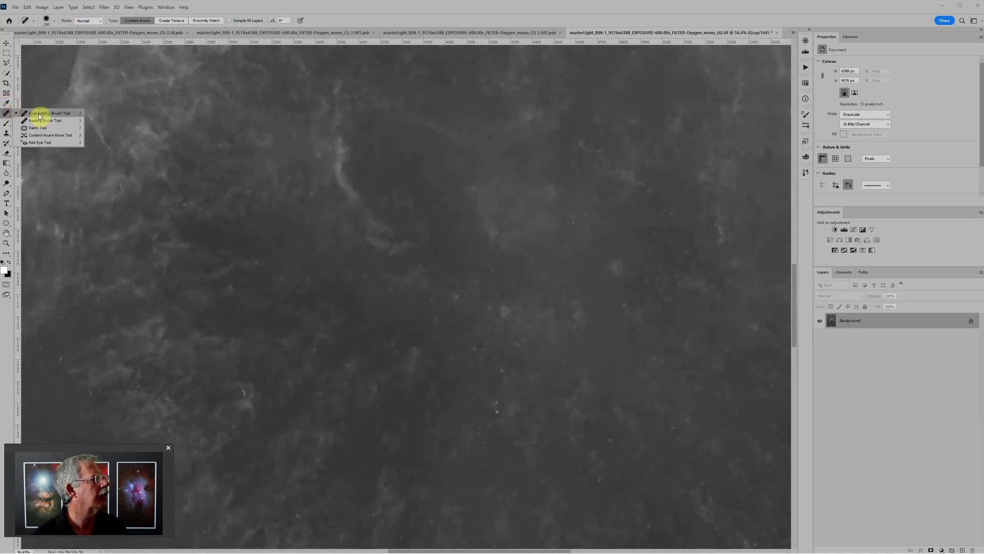
{"action": "left_click", "coordinate": [38, 114]}
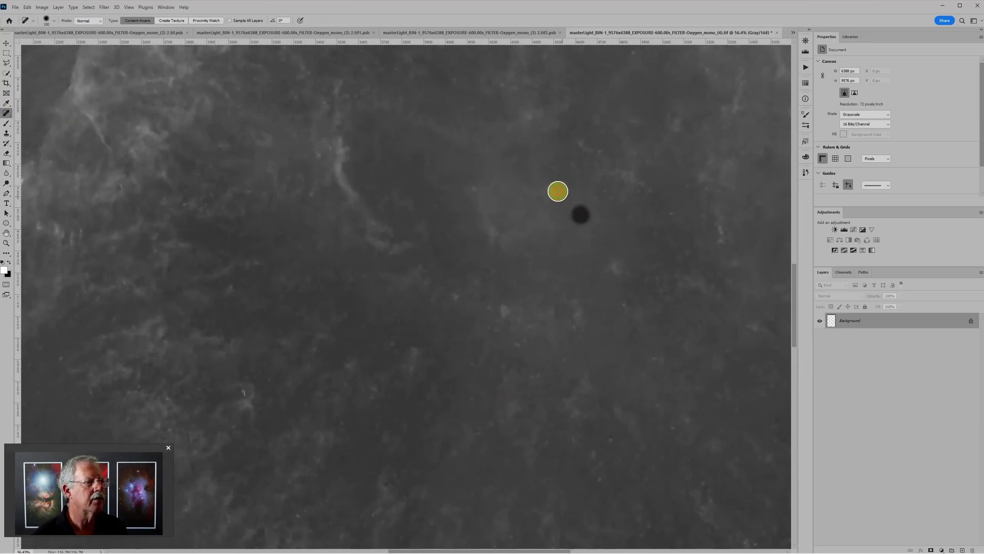
{"action": "left_click", "coordinate": [472, 185]}
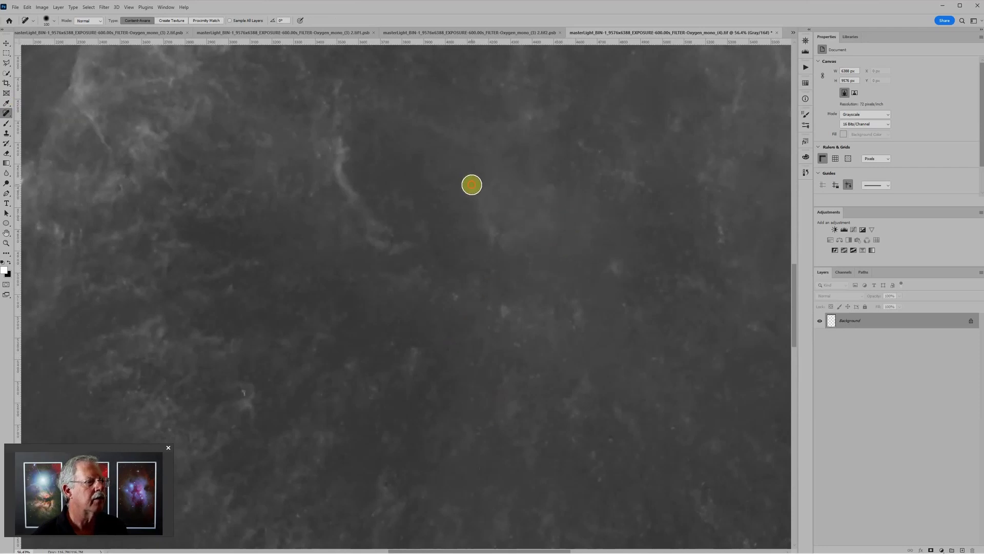
{"action": "left_click", "coordinate": [498, 220]}
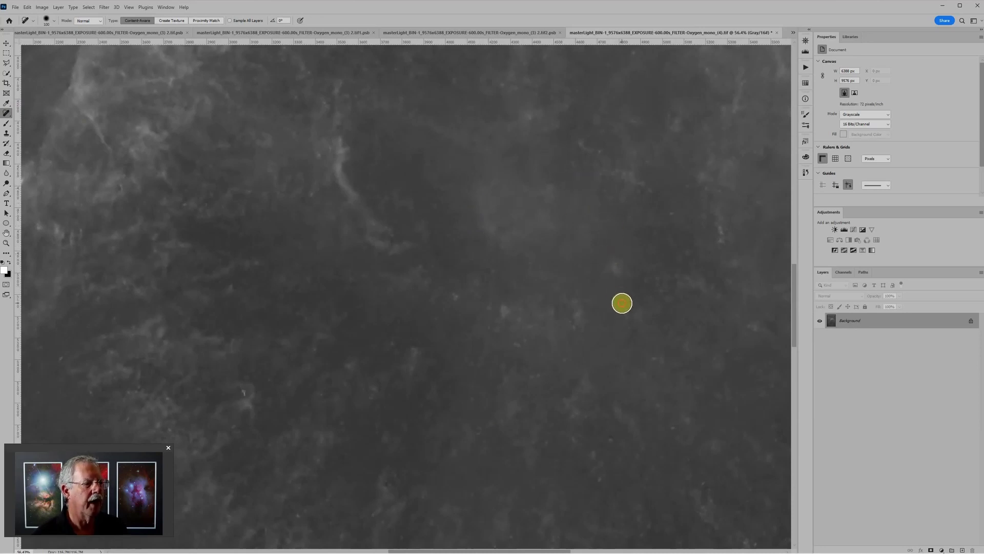
{"action": "left_click", "coordinate": [622, 301]}
{"action": "left_click", "coordinate": [652, 280]}
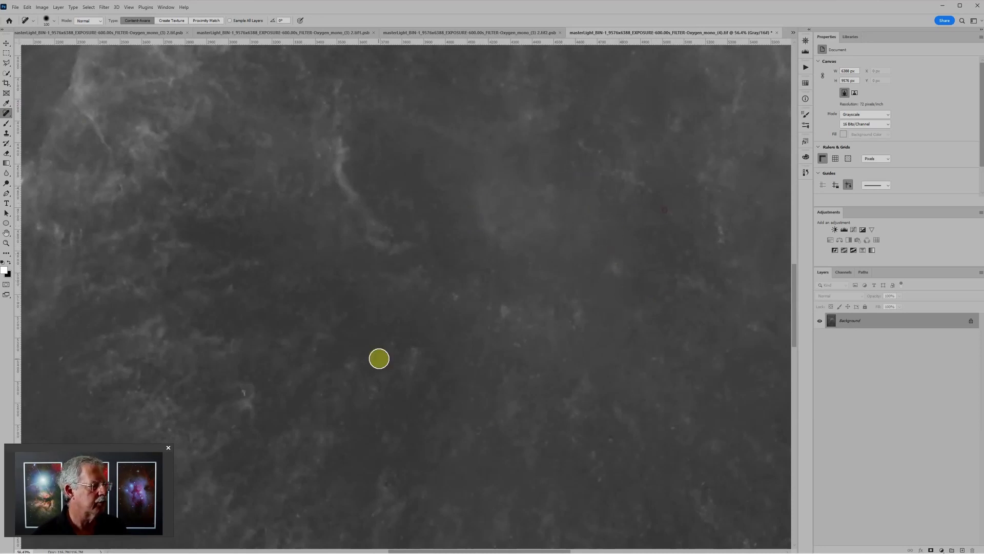
Step: Spot-heal the leftover star specks in the lower-left interior of the nebula
{"action": "scroll", "coordinate": [259, 398], "scroll_direction": "down", "scroll_amount": 3}
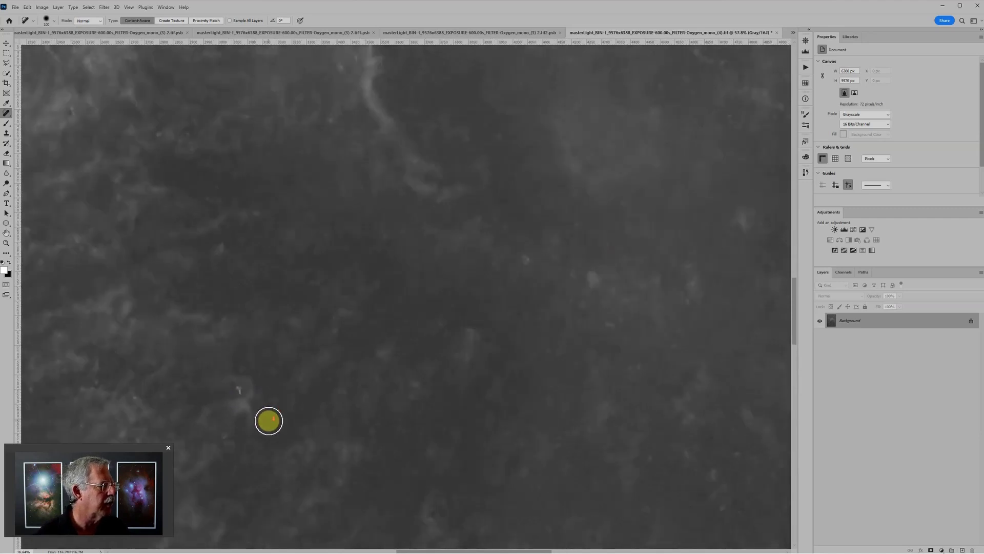
{"action": "left_click", "coordinate": [251, 429]}
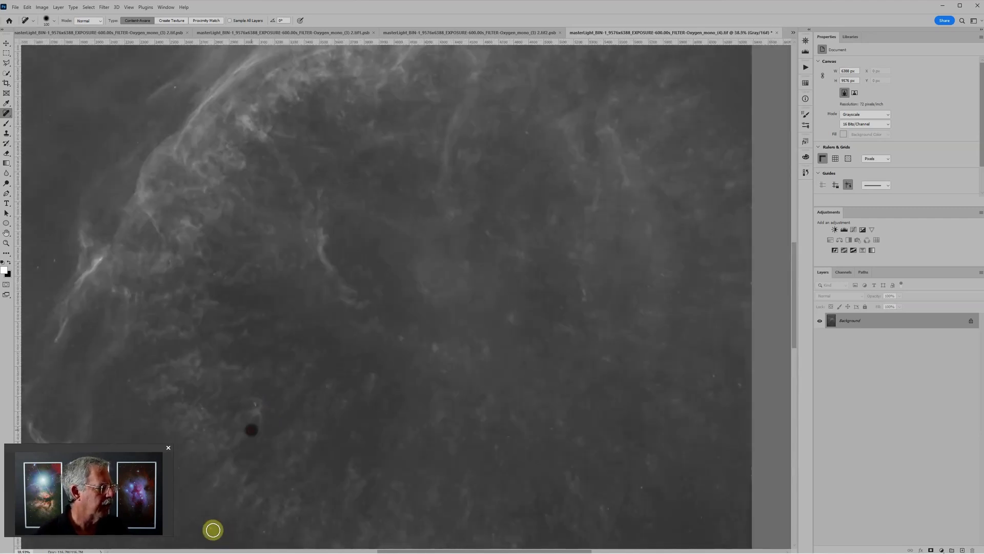
{"action": "left_click", "coordinate": [213, 529]}
{"action": "left_click", "coordinate": [266, 533]}
{"action": "scroll", "coordinate": [241, 308], "scroll_direction": "down", "scroll_amount": 2}
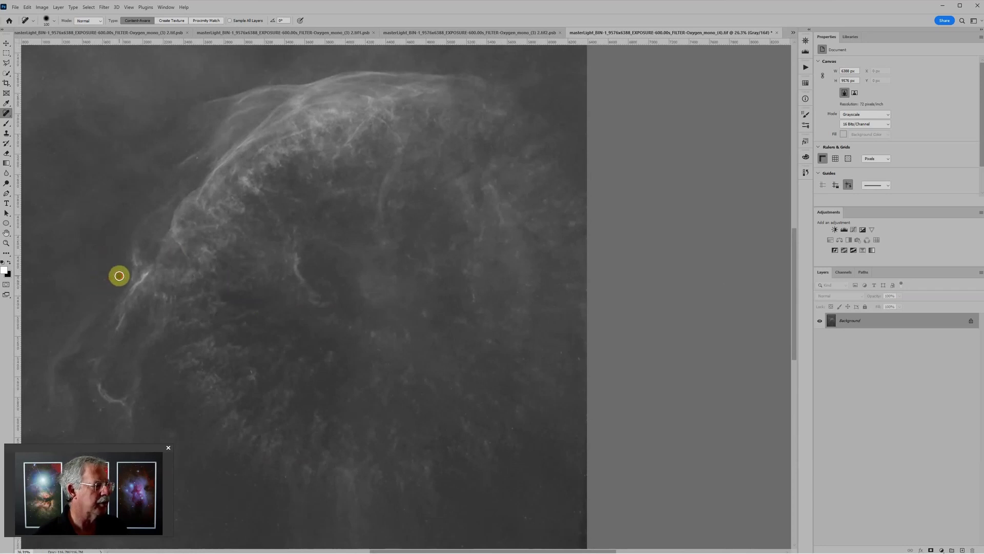
Step: Spot-heal the remaining specks below the nebula and along the right edge of the image
{"action": "left_click", "coordinate": [467, 456]}
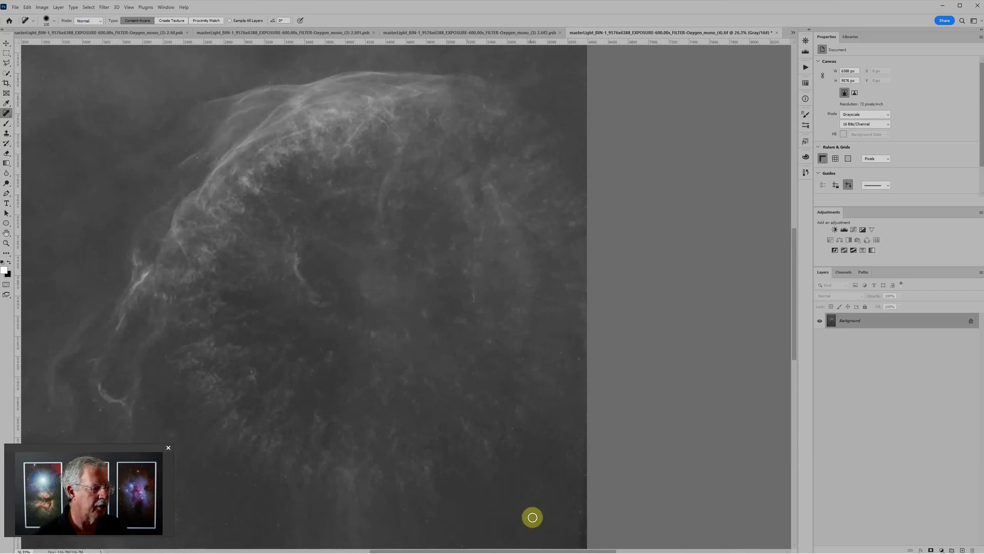
{"action": "left_click", "coordinate": [525, 517]}
{"action": "left_click", "coordinate": [559, 474]}
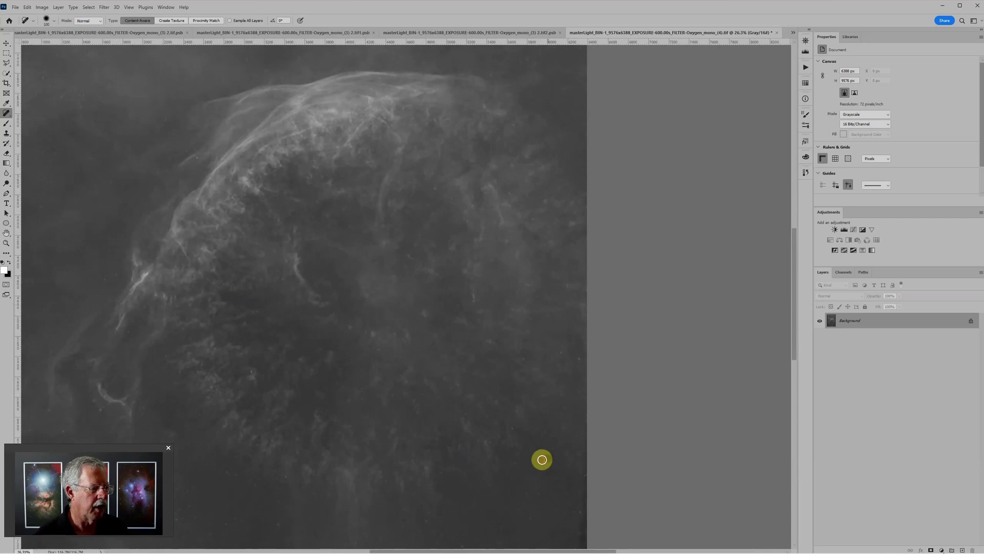
{"action": "left_click", "coordinate": [558, 355]}
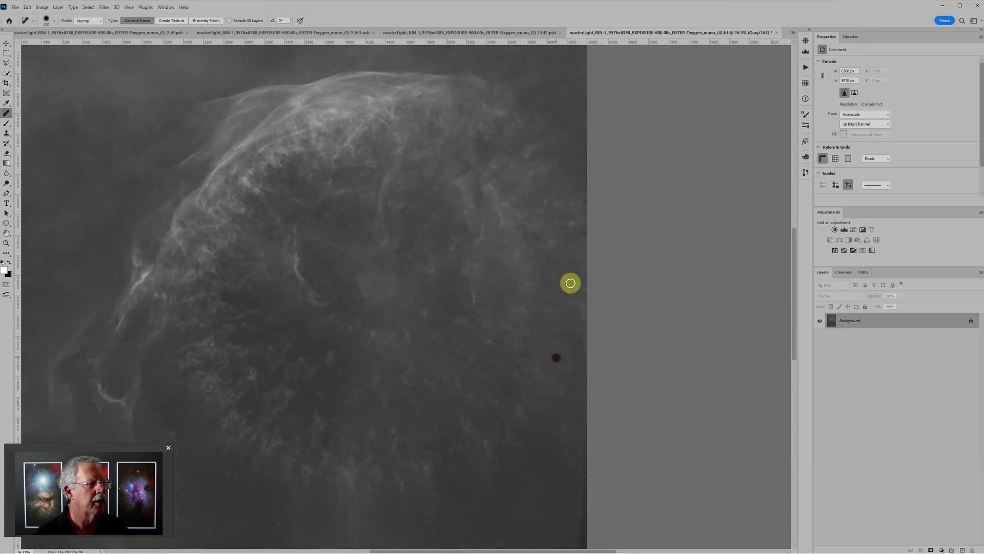
{"action": "left_click", "coordinate": [571, 488]}
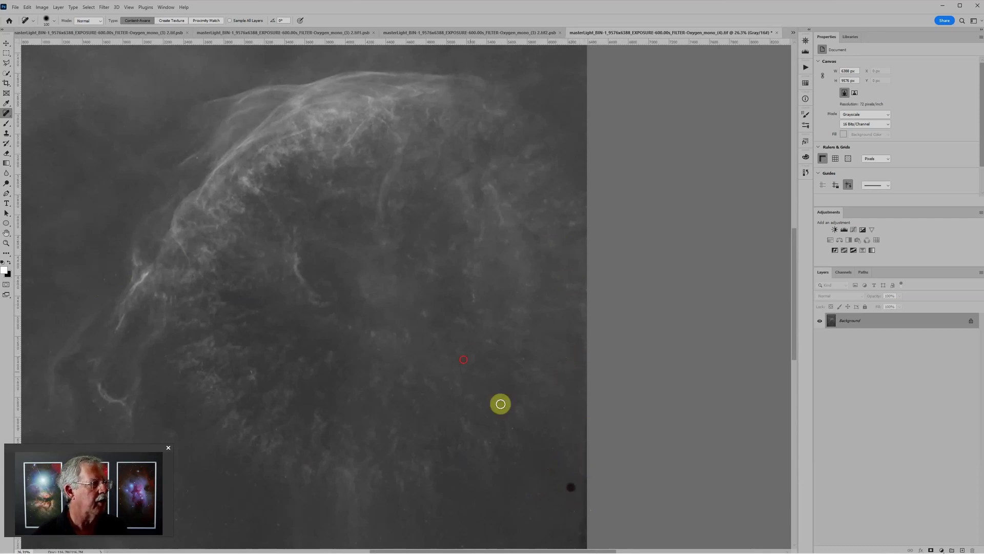
Step: Spot-heal specks in the dark background above the nebula, near the image's upper corners
{"action": "left_click_drag", "start_coordinate": [463, 363], "coordinate": [537, 525]}
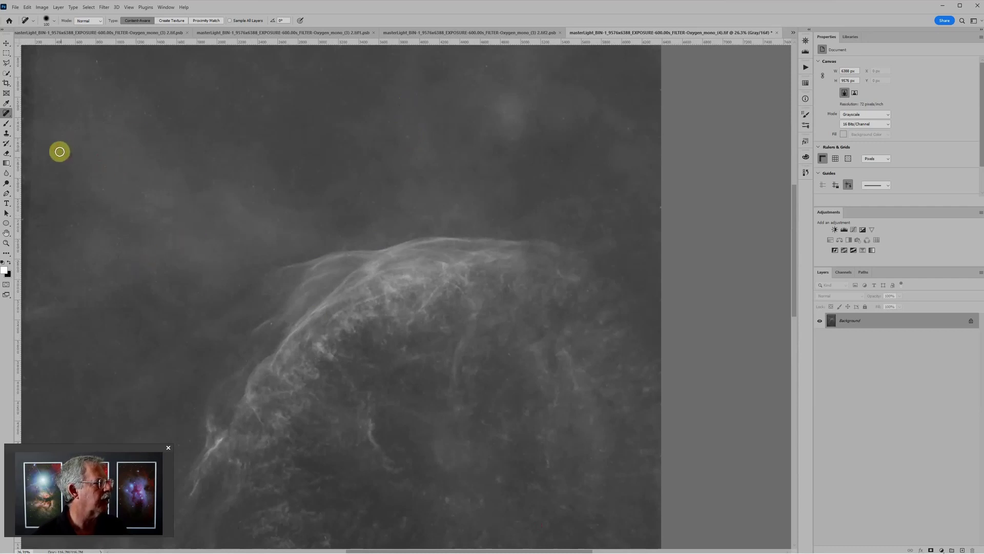
{"action": "left_click_drag", "start_coordinate": [210, 147], "coordinate": [204, 308]}
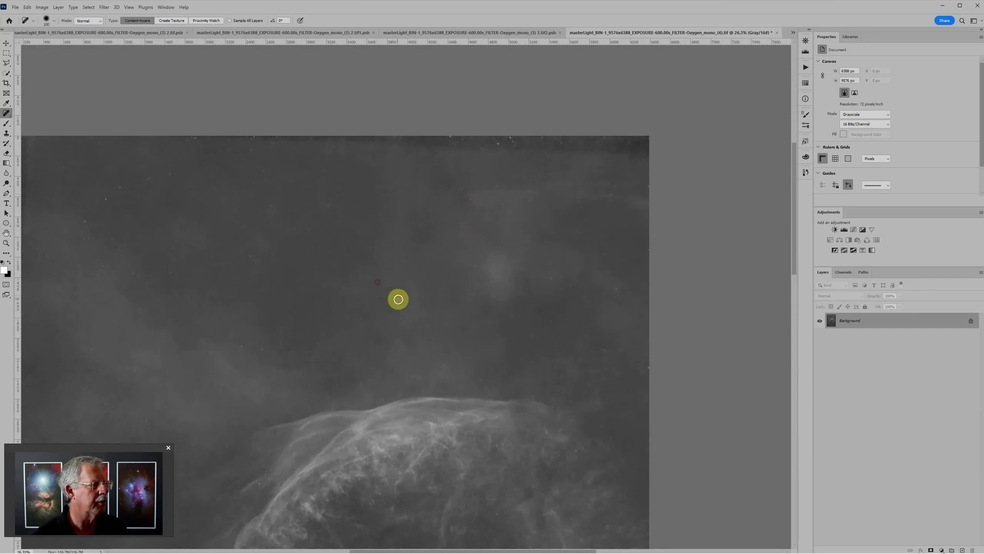
{"action": "left_click", "coordinate": [618, 289]}
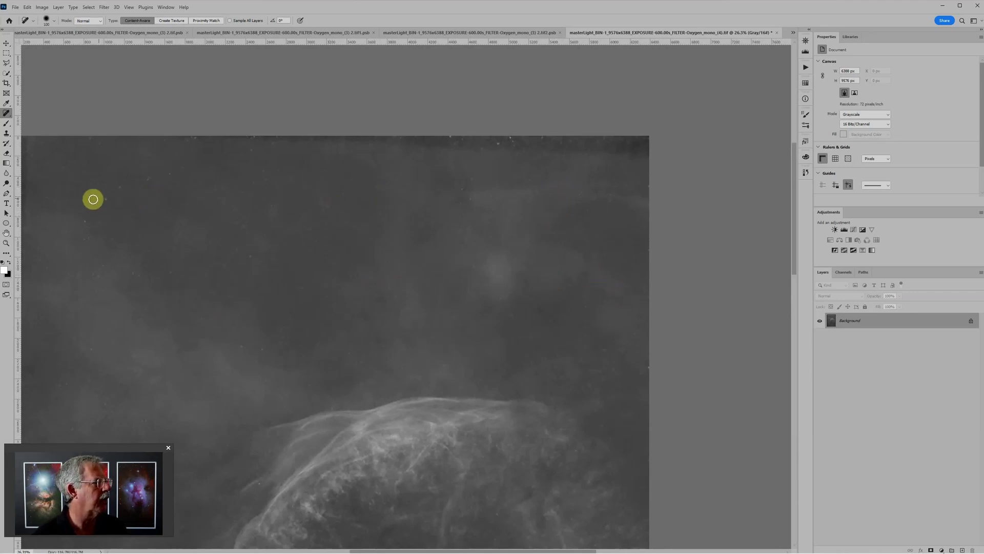
{"action": "left_click", "coordinate": [122, 186]}
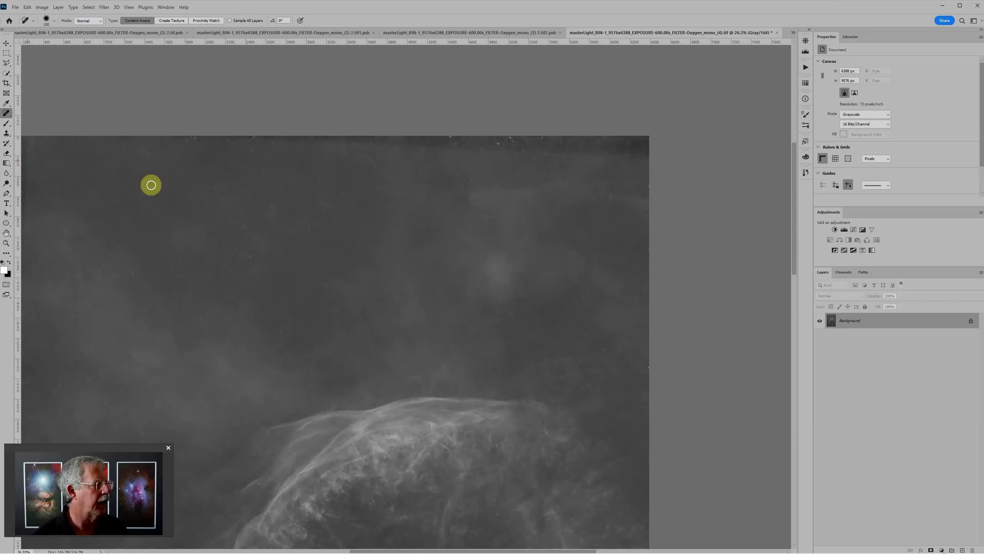
Step: Sample clean dark sky with an enlarged Healing Brush and heal the glowing patch in the background above the nebula's upper right
{"action": "right_click", "coordinate": [7, 113]}
{"action": "left_click", "coordinate": [31, 124]}
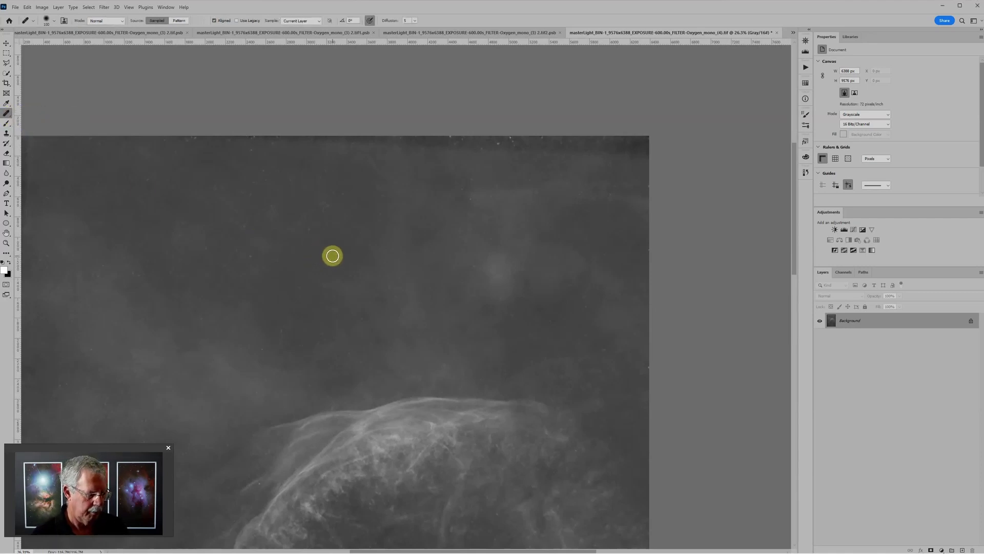
{"action": "key", "text": "bracketright"}
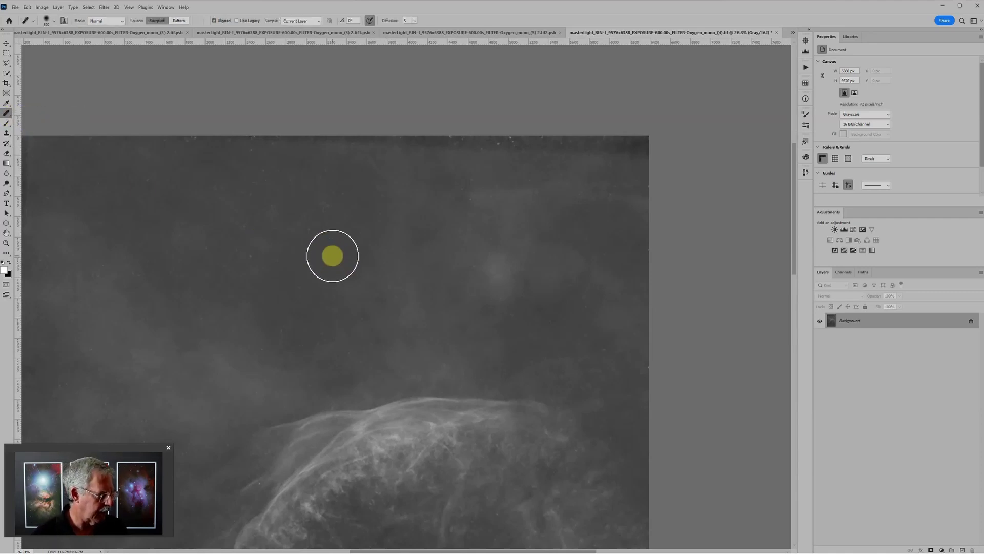
{"action": "left_click", "coordinate": [348, 226], "text": "alt"}
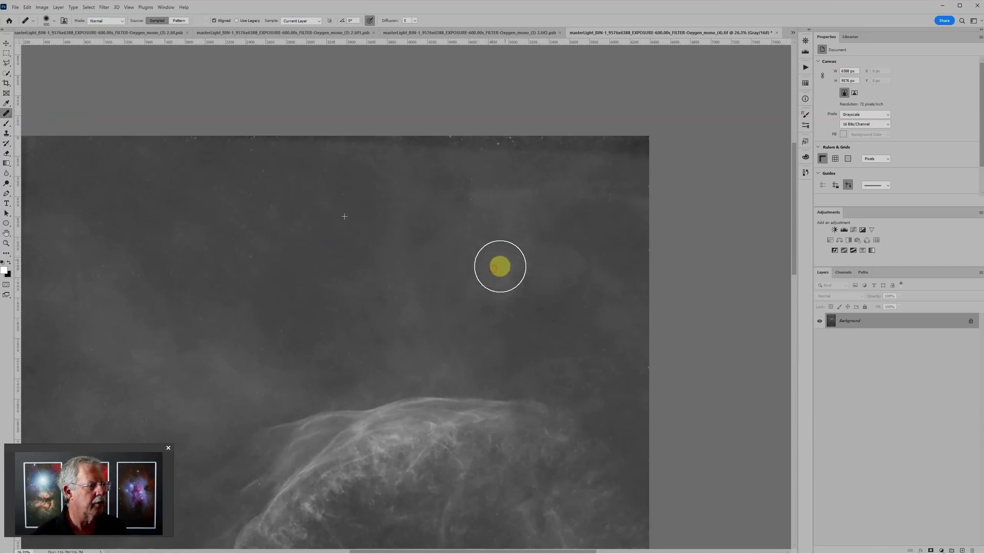
{"action": "mouse_move", "coordinate": [500, 266]}
{"action": "left_mouse_down"}
{"action": "mouse_move", "coordinate": [509, 242]}
{"action": "mouse_move", "coordinate": [498, 285]}
{"action": "mouse_move", "coordinate": [515, 276]}
{"action": "mouse_move", "coordinate": [480, 254]}
{"action": "mouse_move", "coordinate": [530, 328]}
{"action": "mouse_move", "coordinate": [481, 252]}
{"action": "mouse_move", "coordinate": [508, 242]}
{"action": "left_mouse_up"}
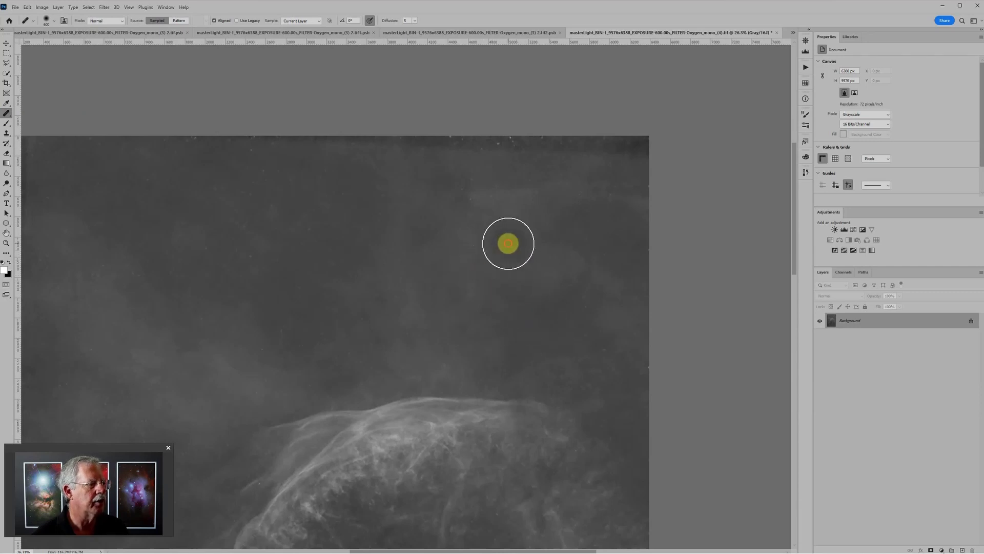
Step: Spot-heal the remaining blemishes in the background above the nebula's right side with the content-aware Spot Healing Brush
{"action": "scroll", "coordinate": [477, 312], "scroll_direction": "up", "scroll_amount": 3}
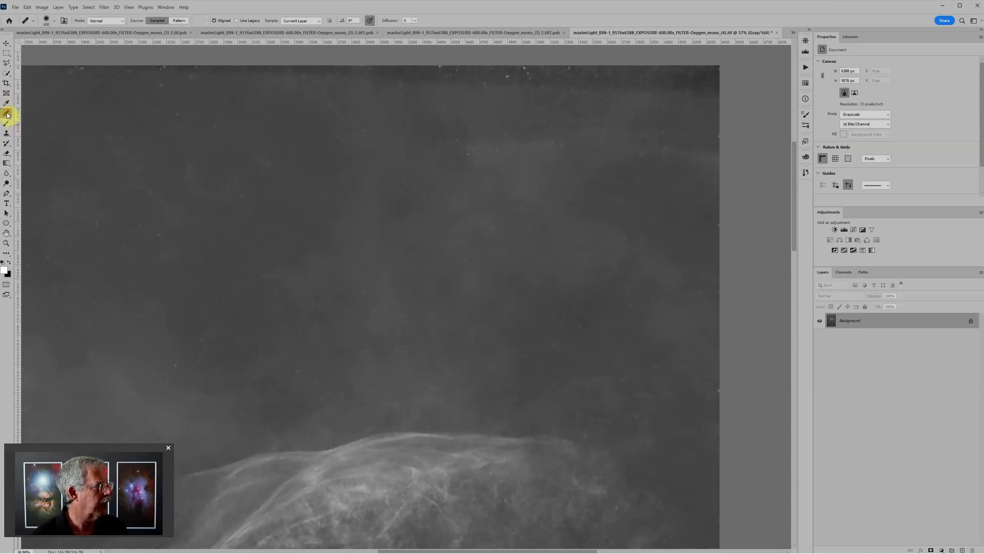
{"action": "key", "text": "shift+j"}
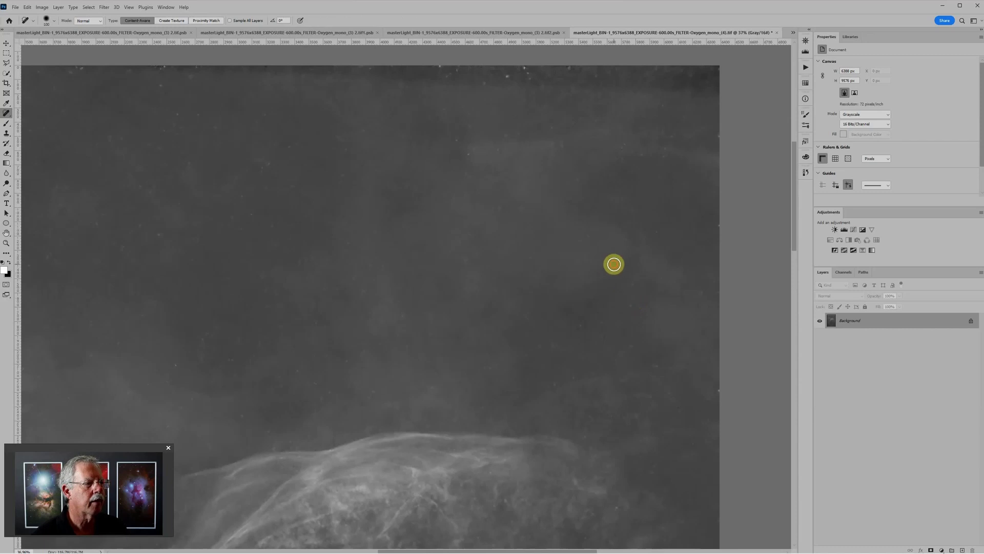
{"action": "left_click", "coordinate": [608, 271]}
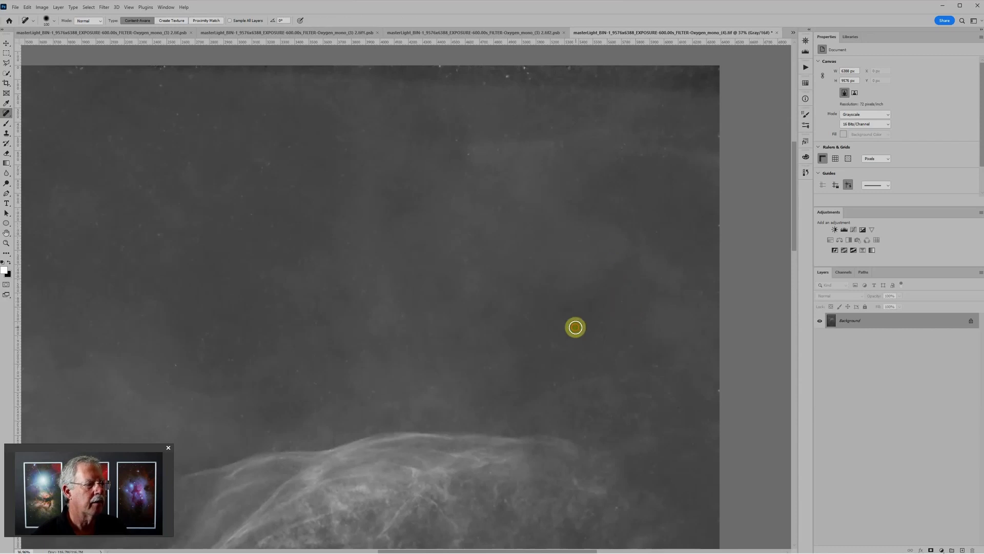
{"action": "left_click", "coordinate": [652, 368]}
Step: Add a new layer above the Background and set its blend mode to Soft Light
{"action": "left_click_drag", "start_coordinate": [594, 388], "coordinate": [567, 128]}
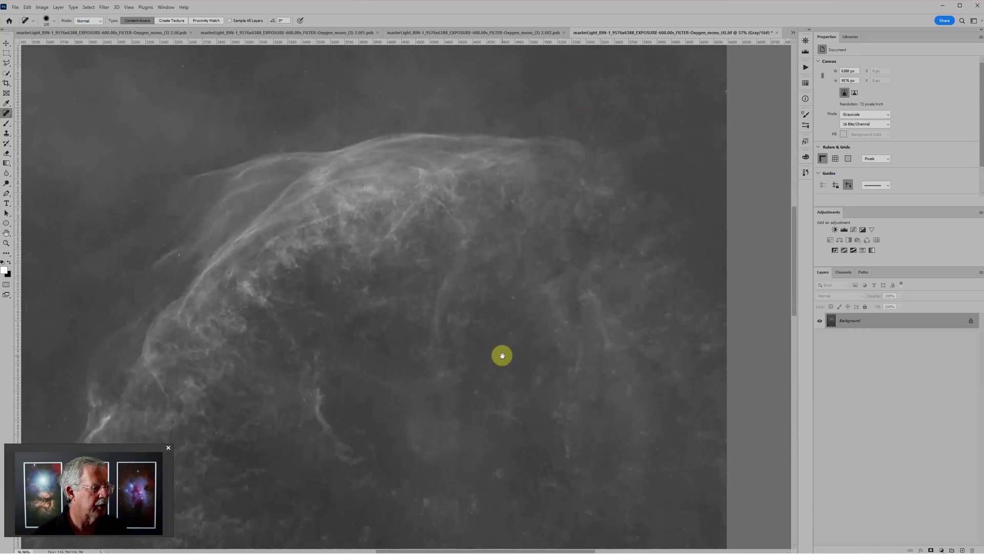
{"action": "left_click_drag", "start_coordinate": [501, 355], "coordinate": [469, 402]}
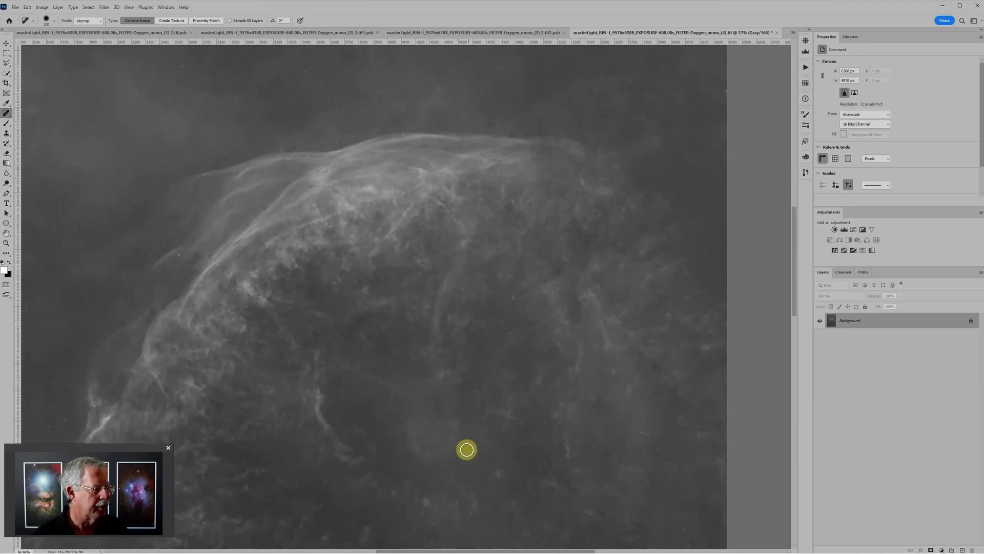
{"action": "scroll", "coordinate": [467, 450], "scroll_direction": "up", "scroll_amount": 2}
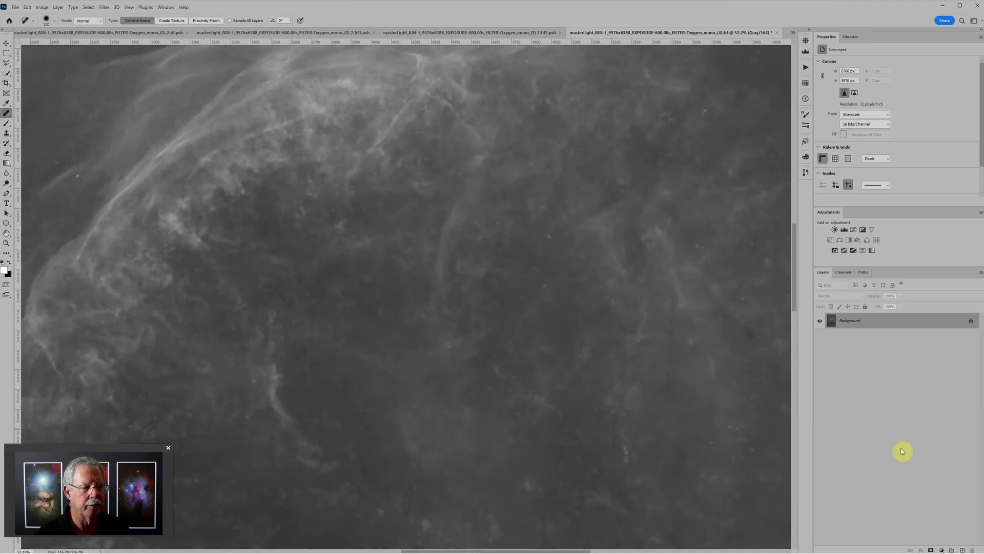
{"action": "left_click", "coordinate": [963, 550]}
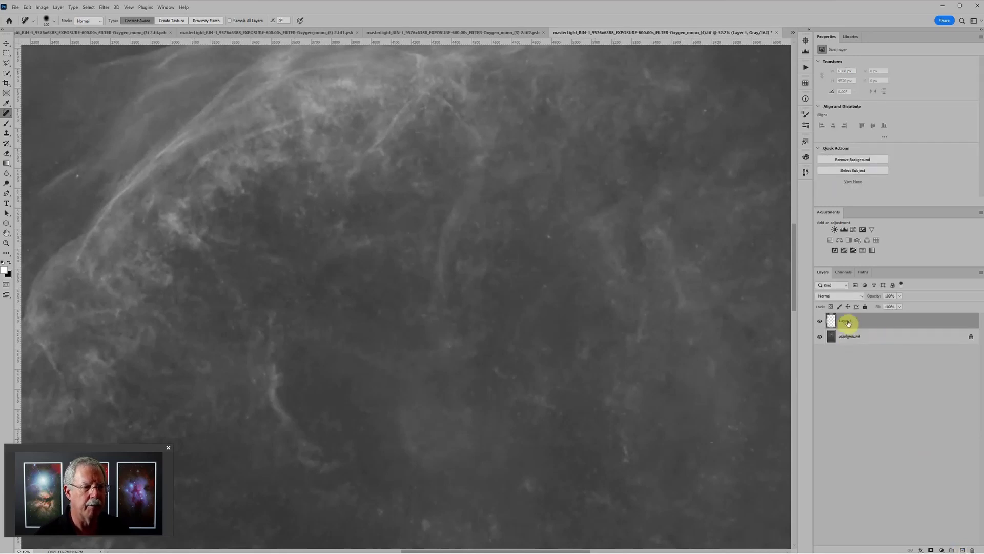
{"action": "left_click", "coordinate": [836, 296]}
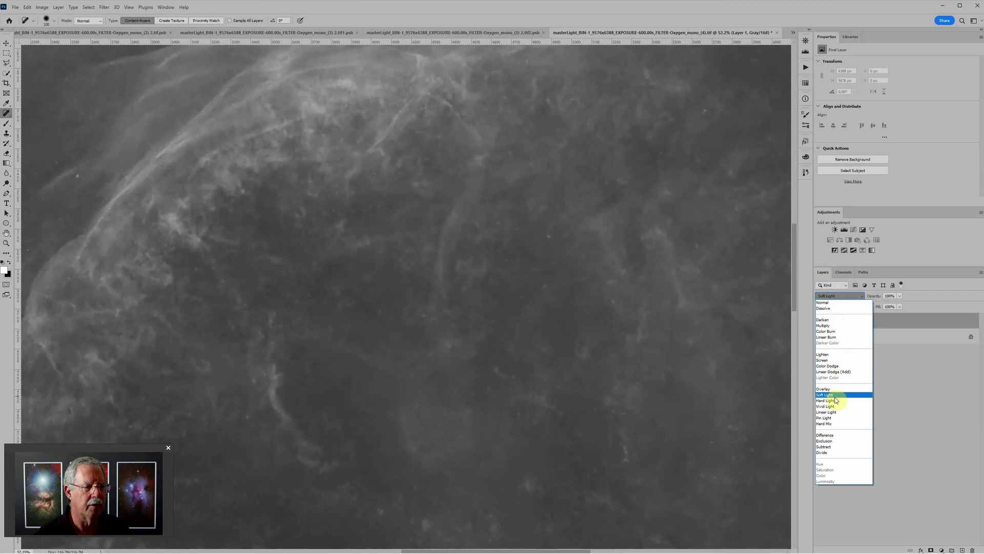
{"action": "left_click", "coordinate": [837, 395]}
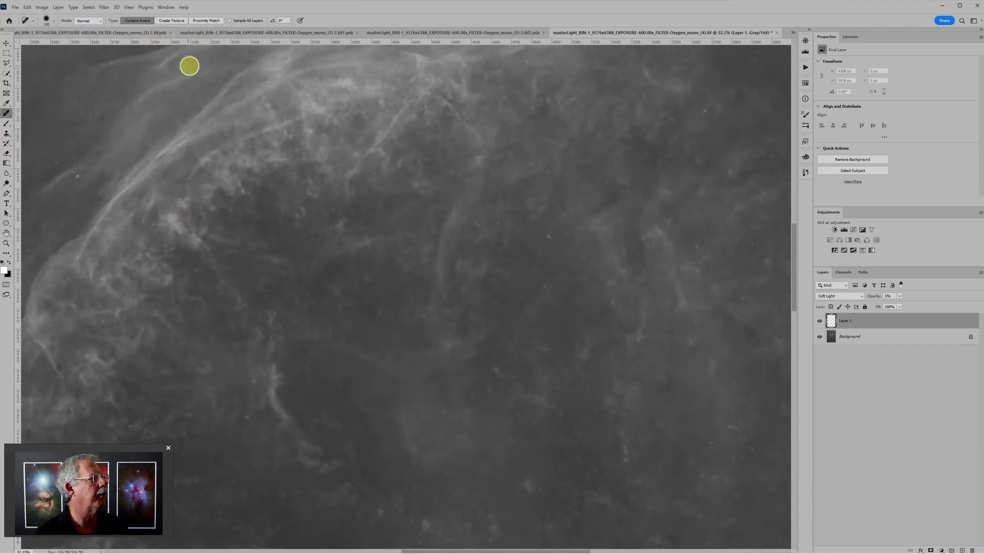
Step: Paint black on the Soft Light layer over the glow at the nebula's centre with a smaller brush, and raise the brush opacity to 10%
{"action": "left_click", "coordinate": [6, 123]}
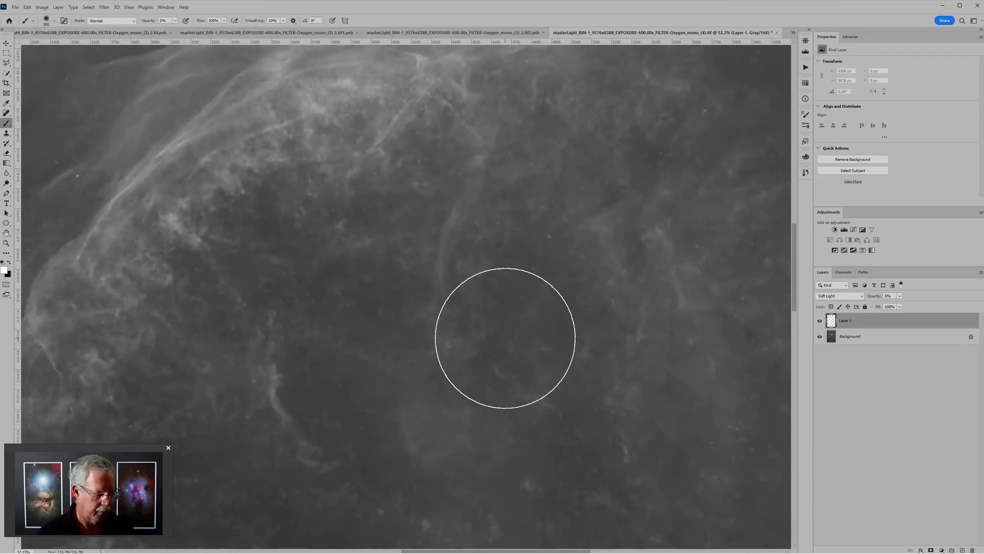
{"action": "key", "text": "bracketleft"}
{"action": "key", "text": "bracketleft"}
{"action": "key", "text": "bracketleft"}
{"action": "key", "text": "bracketleft"}
{"action": "key", "text": "bracketleft"}
{"action": "key", "text": "bracketleft"}
{"action": "scroll", "coordinate": [442, 433], "scroll_direction": "up", "scroll_amount": 2}
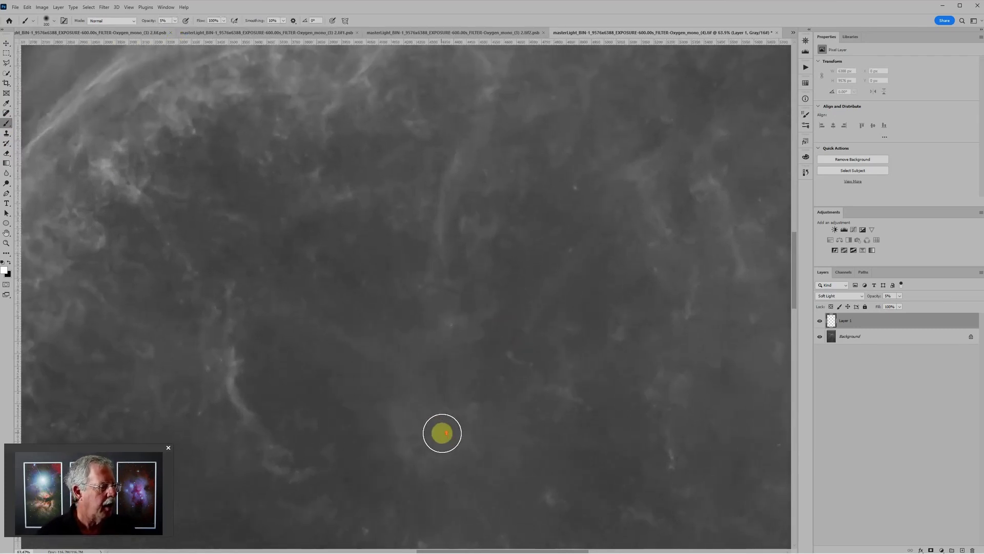
{"action": "left_click_drag", "start_coordinate": [438, 441], "coordinate": [453, 369]}
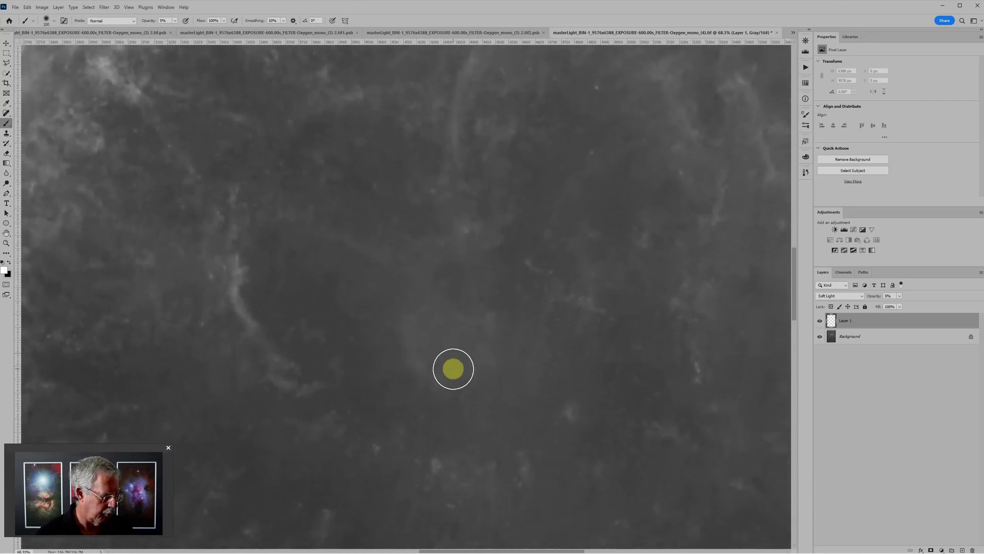
{"action": "key", "text": "x"}
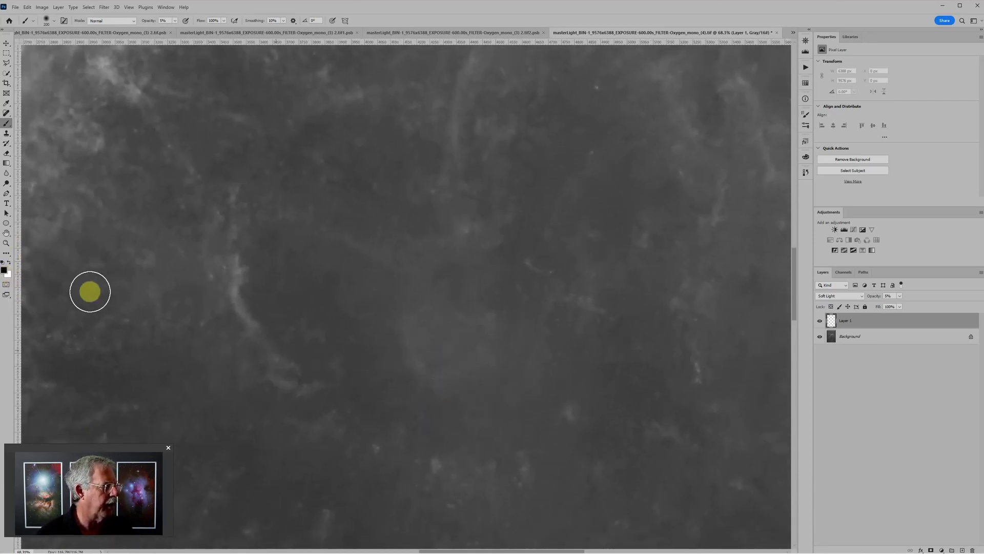
{"action": "mouse_move", "coordinate": [422, 330]}
{"action": "left_mouse_down"}
{"action": "mouse_move", "coordinate": [491, 346]}
{"action": "mouse_move", "coordinate": [422, 320]}
{"action": "mouse_move", "coordinate": [416, 341]}
{"action": "mouse_move", "coordinate": [429, 375]}
{"action": "mouse_move", "coordinate": [457, 366]}
{"action": "mouse_move", "coordinate": [415, 315]}
{"action": "mouse_move", "coordinate": [416, 338]}
{"action": "mouse_move", "coordinate": [450, 313]}
{"action": "mouse_move", "coordinate": [463, 331]}
{"action": "mouse_move", "coordinate": [454, 312]}
{"action": "mouse_move", "coordinate": [430, 328]}
{"action": "mouse_move", "coordinate": [422, 277]}
{"action": "mouse_move", "coordinate": [459, 311]}
{"action": "mouse_move", "coordinate": [467, 344]}
{"action": "mouse_move", "coordinate": [434, 319]}
{"action": "mouse_move", "coordinate": [431, 338]}
{"action": "mouse_move", "coordinate": [416, 326]}
{"action": "mouse_move", "coordinate": [414, 348]}
{"action": "mouse_move", "coordinate": [442, 384]}
{"action": "mouse_move", "coordinate": [436, 380]}
{"action": "mouse_move", "coordinate": [457, 367]}
{"action": "mouse_move", "coordinate": [511, 348]}
{"action": "mouse_move", "coordinate": [485, 323]}
{"action": "left_mouse_up"}
{"action": "key", "text": "1"}
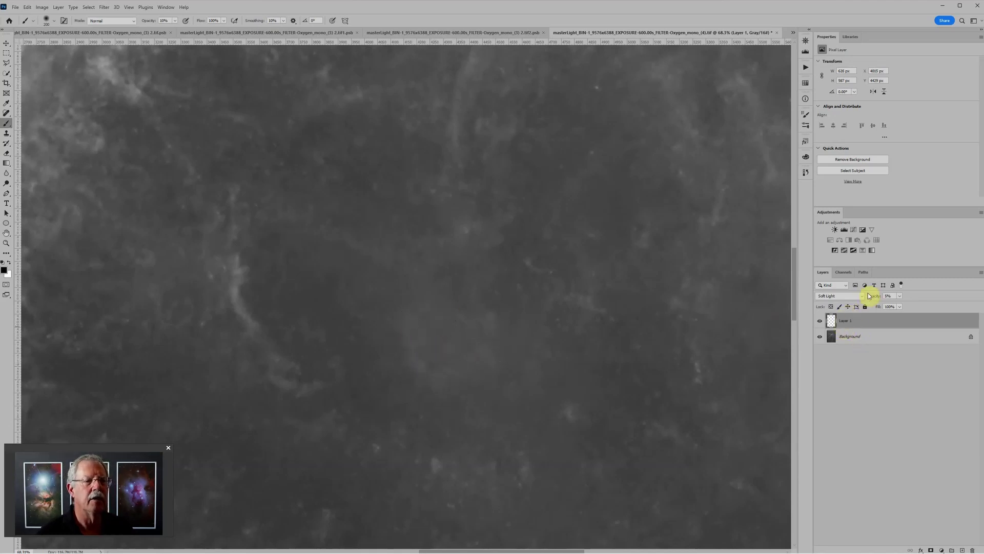
Step: Raise Layer 1's opacity to 100% and clear everything painted on it
{"action": "left_click_drag", "start_coordinate": [871, 297], "coordinate": [972, 300]}
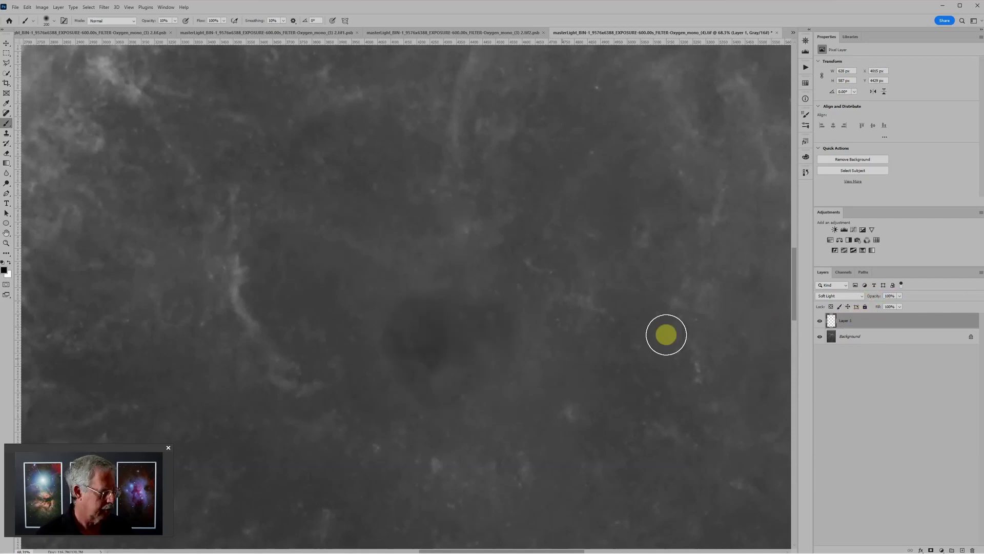
{"action": "key", "text": "ctrl+a"}
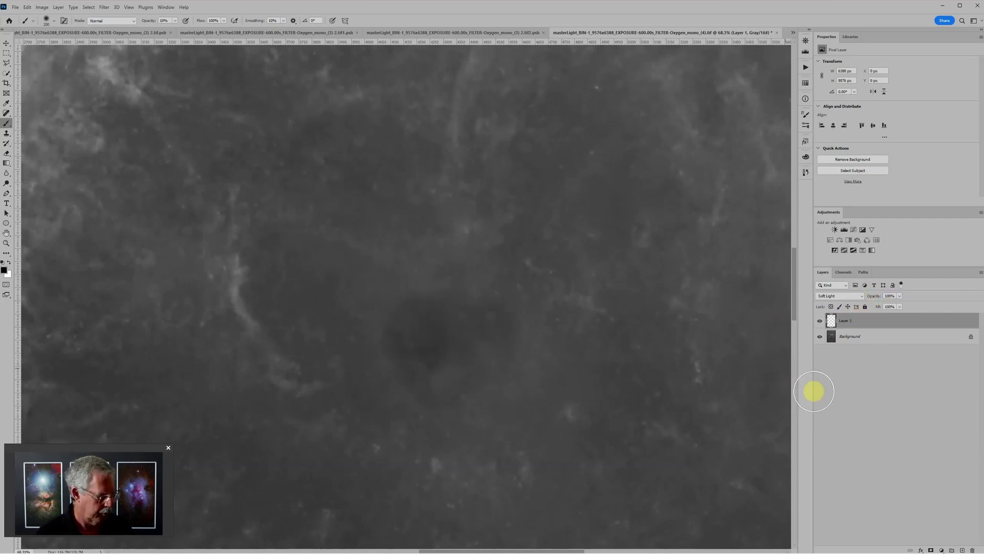
{"action": "key", "text": "Delete"}
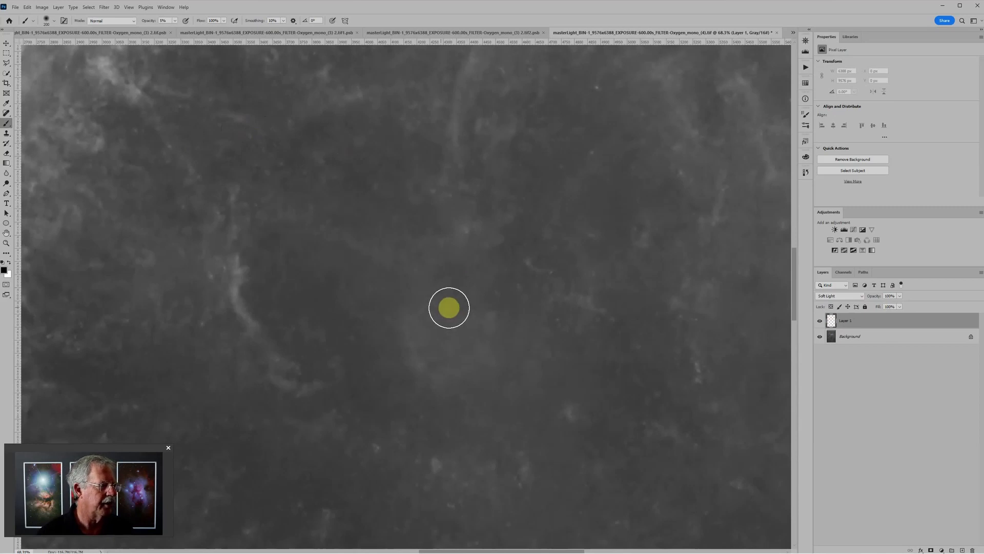
Step: Darken the glow at the nebula's centre with black strokes at 5% brush opacity, touching up its edge with a smaller brush
{"action": "mouse_move", "coordinate": [441, 307]}
{"action": "left_mouse_down"}
{"action": "mouse_move", "coordinate": [437, 377]}
{"action": "mouse_move", "coordinate": [417, 356]}
{"action": "mouse_move", "coordinate": [420, 366]}
{"action": "mouse_move", "coordinate": [456, 362]}
{"action": "mouse_move", "coordinate": [474, 331]}
{"action": "mouse_move", "coordinate": [482, 354]}
{"action": "left_mouse_up"}
{"action": "left_click", "coordinate": [419, 331]}
{"action": "key", "text": "bracketleft"}
{"action": "key", "text": "bracketleft"}
{"action": "key", "text": "bracketleft"}
{"action": "key", "text": "bracketleft"}
{"action": "key", "text": "bracketleft"}
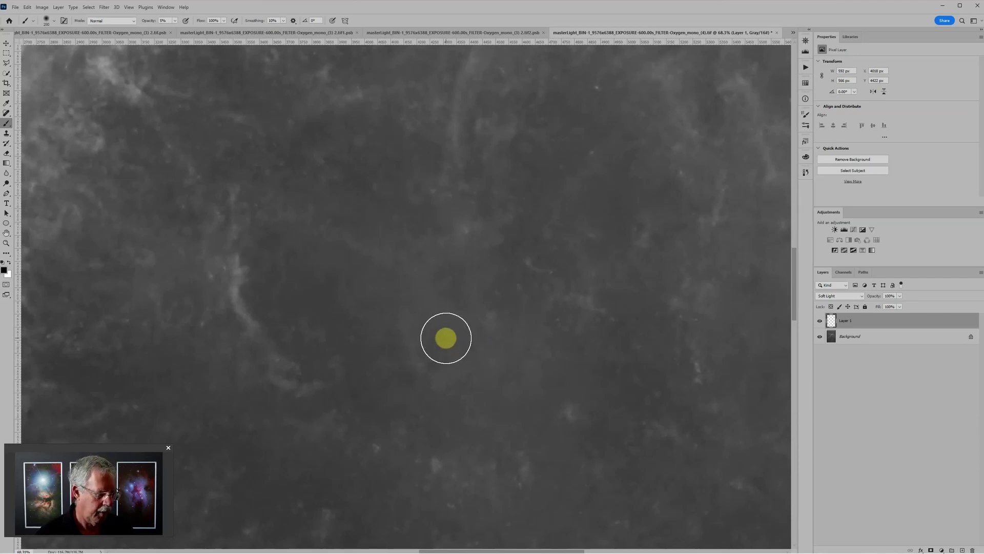
{"action": "left_click", "coordinate": [409, 331]}
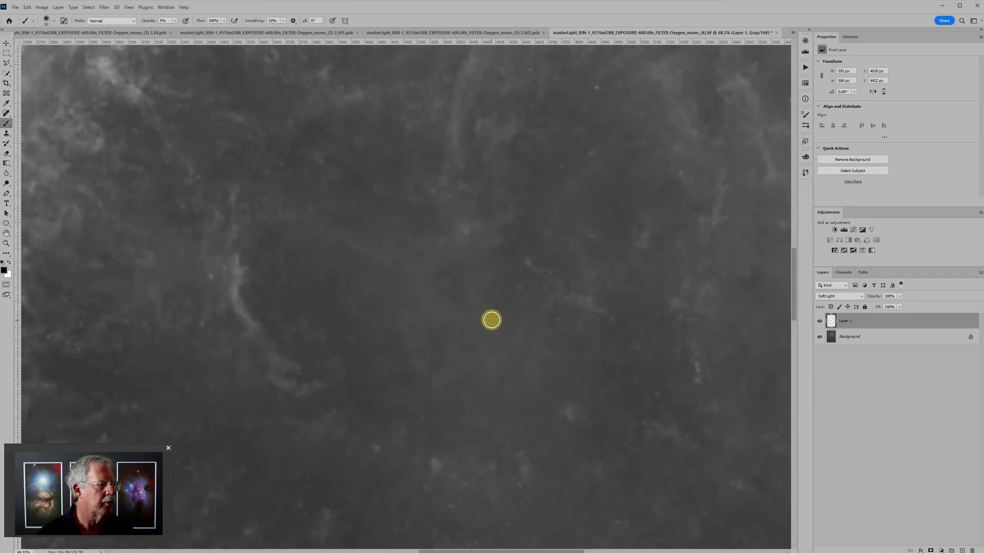
Step: Even out the tones around the darkened central patch with progressively smaller brushes, alternating between white and black paint
{"action": "key", "text": "bracketleft"}
{"action": "key", "text": "x"}
{"action": "left_click", "coordinate": [398, 341]}
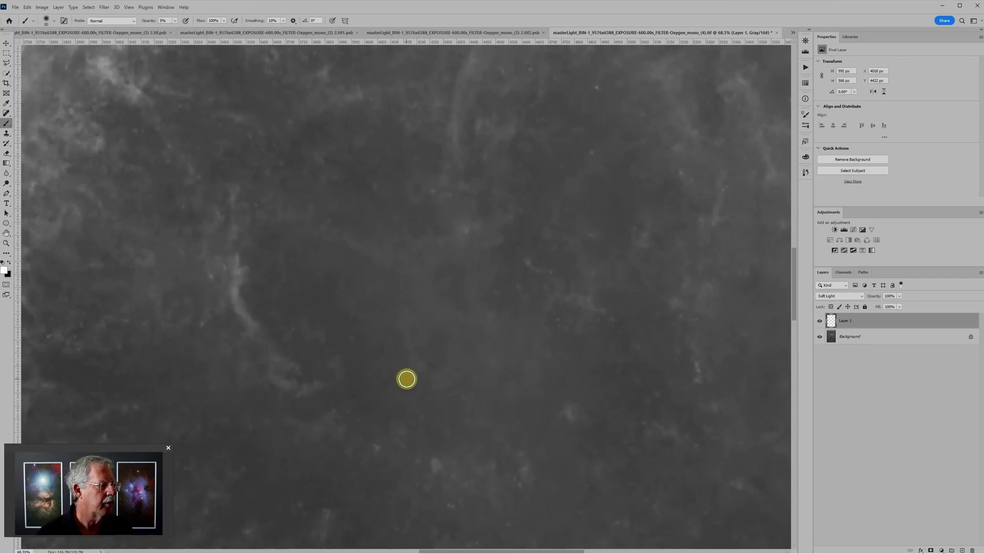
{"action": "key", "text": "x"}
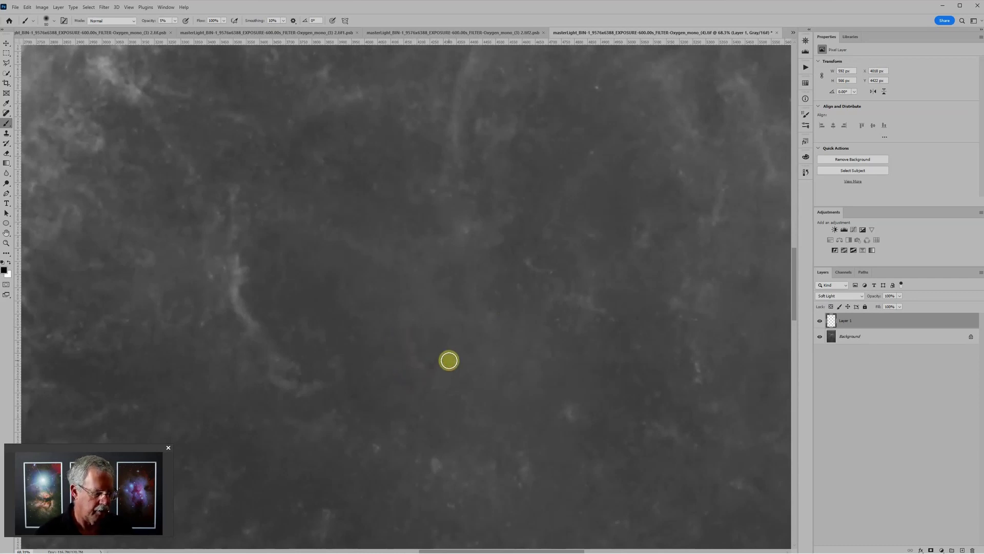
{"action": "key", "text": "bracketleft"}
{"action": "key", "text": "bracketleft"}
{"action": "key", "text": "bracketleft"}
{"action": "key", "text": "bracketleft"}
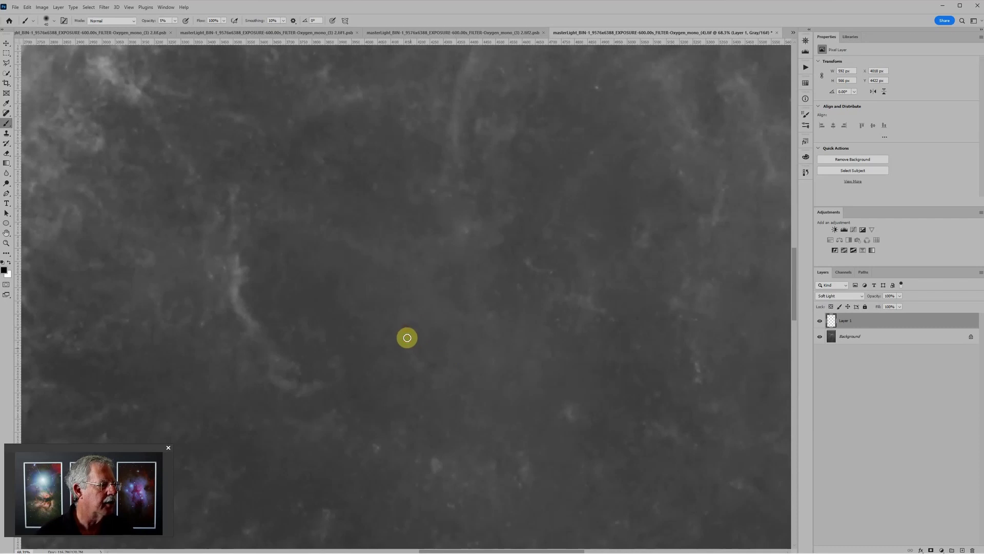
{"action": "key", "text": "x"}
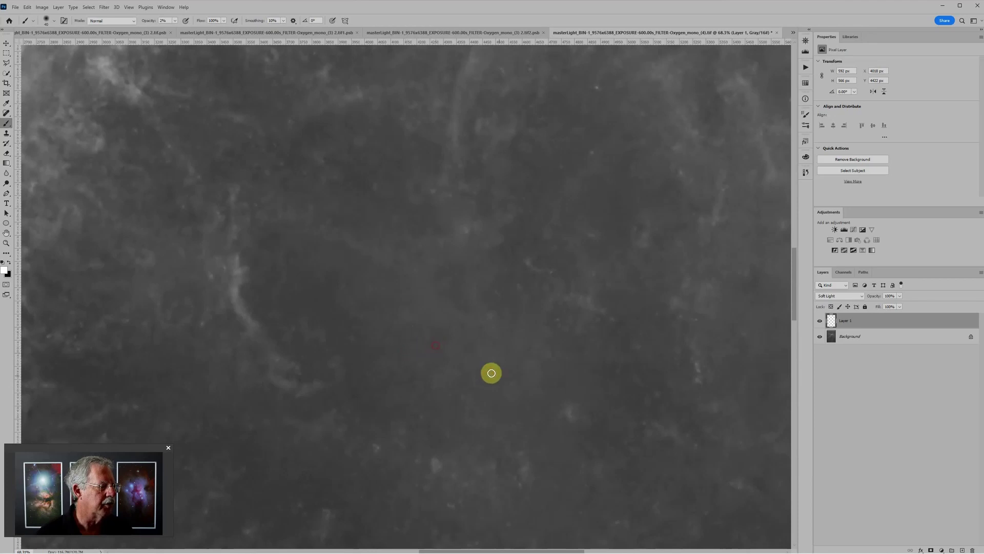
Step: Compare the whole image with Layer 1 hidden and shown, and remove the separate layer so only the Background is left
{"action": "scroll", "coordinate": [490, 372], "scroll_direction": "down", "scroll_amount": 5}
{"action": "scroll", "coordinate": [528, 393], "scroll_direction": "down", "scroll_amount": 3}
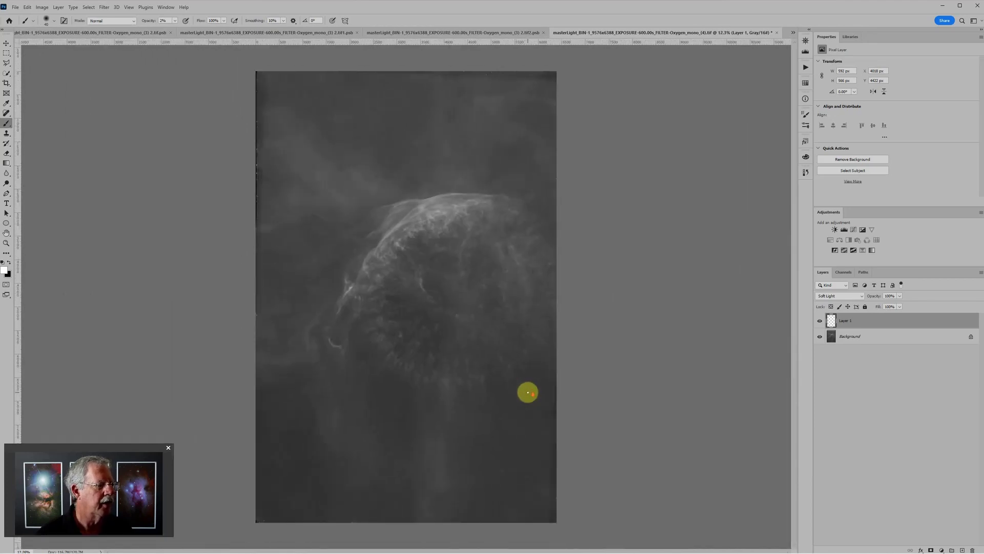
{"action": "left_click", "coordinate": [821, 321]}
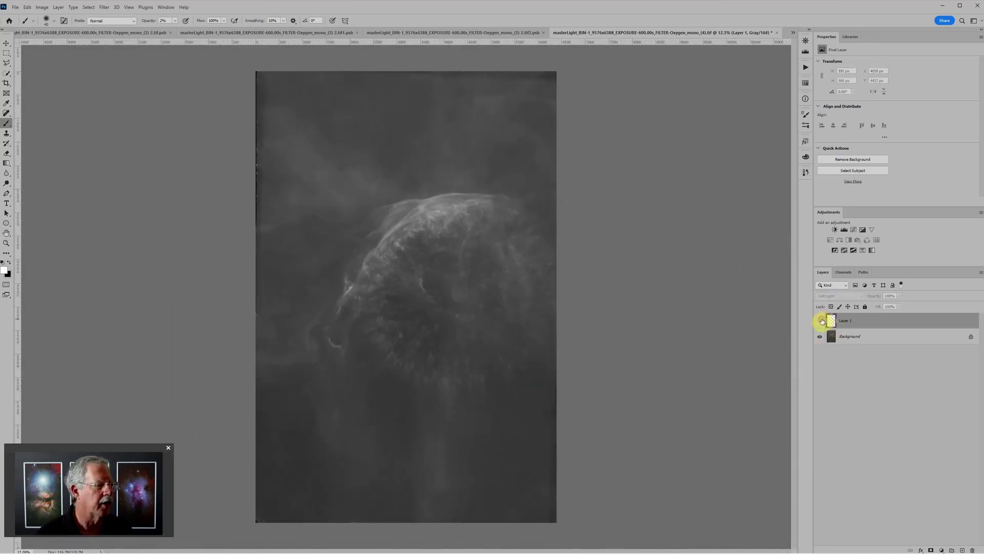
{"action": "left_click", "coordinate": [822, 321]}
{"action": "left_click", "coordinate": [822, 321]}
{"action": "left_click", "coordinate": [821, 321]}
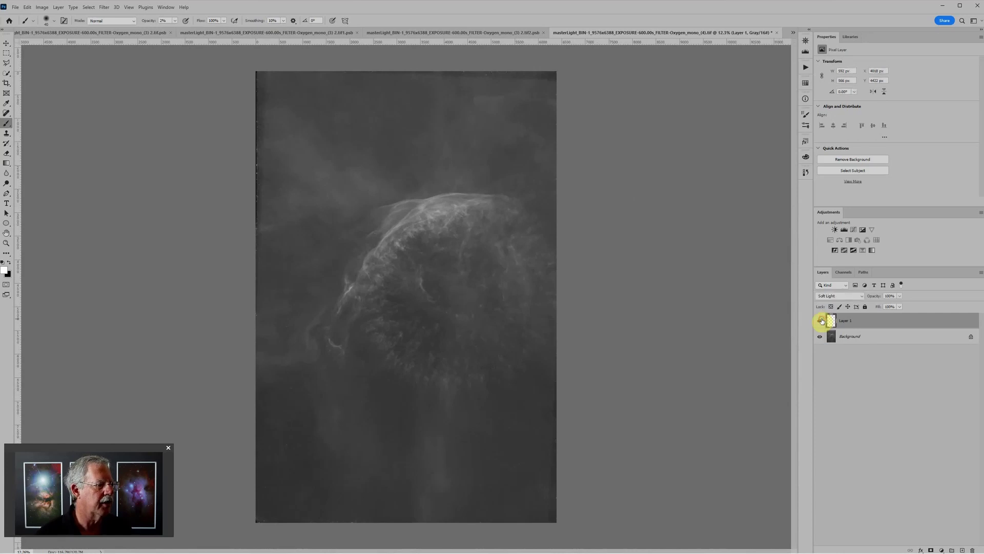
{"action": "scroll", "coordinate": [492, 282], "scroll_direction": "up", "scroll_amount": 3}
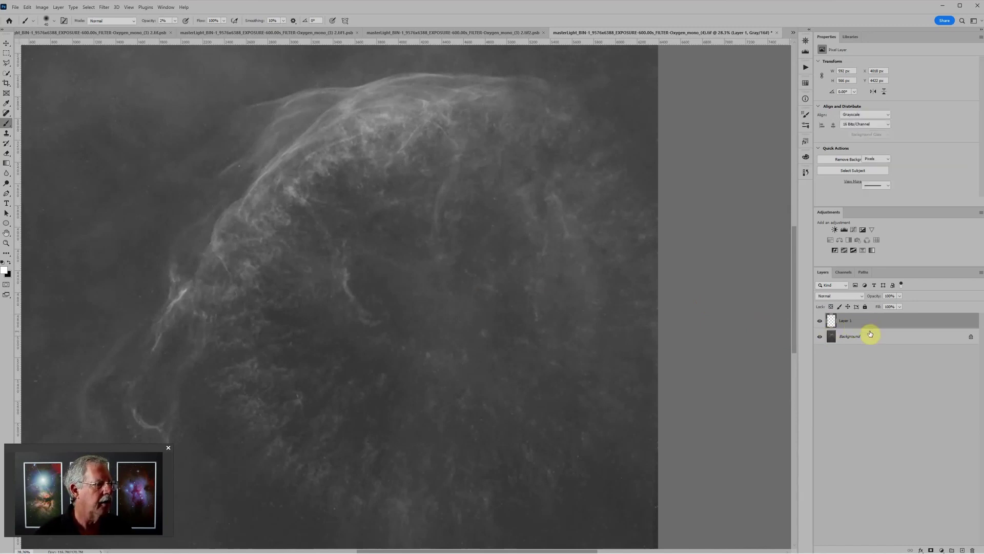
{"action": "key", "text": "Delete"}
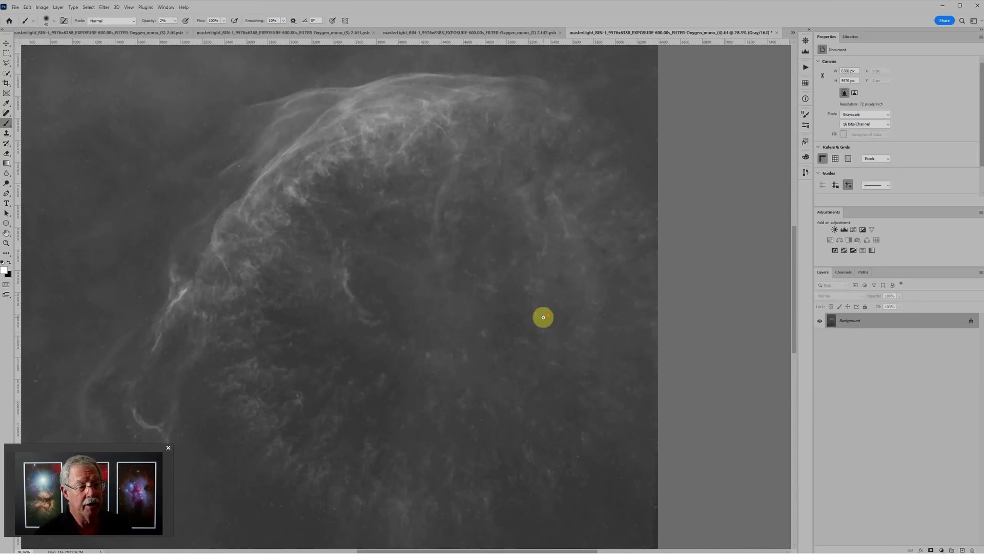
Step: Spot-heal a blemish in the dark background below the nebula, toward the image's lower-right corner
{"action": "scroll", "coordinate": [543, 319], "scroll_direction": "down", "scroll_amount": 1}
{"action": "scroll", "coordinate": [543, 320], "scroll_direction": "down", "scroll_amount": 1}
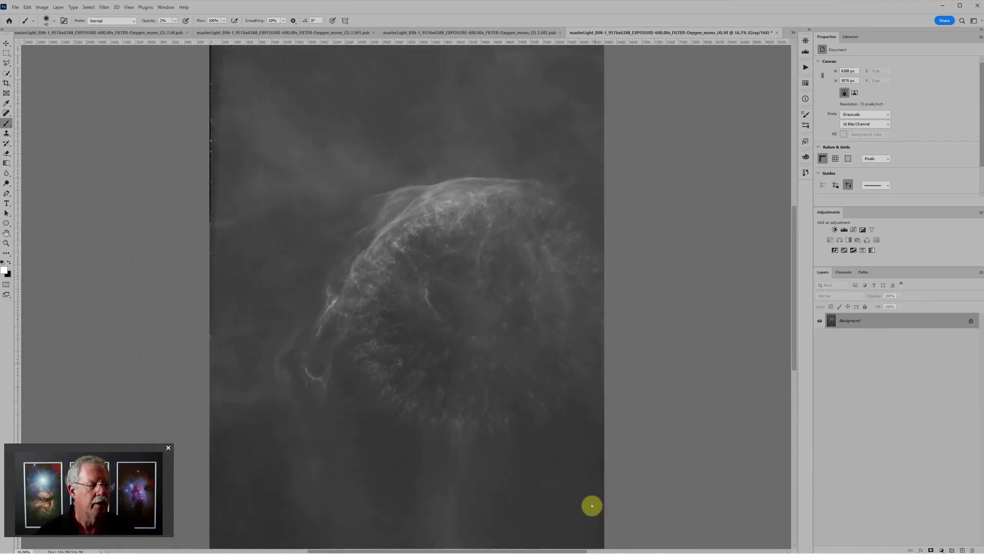
{"action": "left_click_drag", "start_coordinate": [591, 506], "coordinate": [568, 399]}
{"action": "key", "text": "j"}
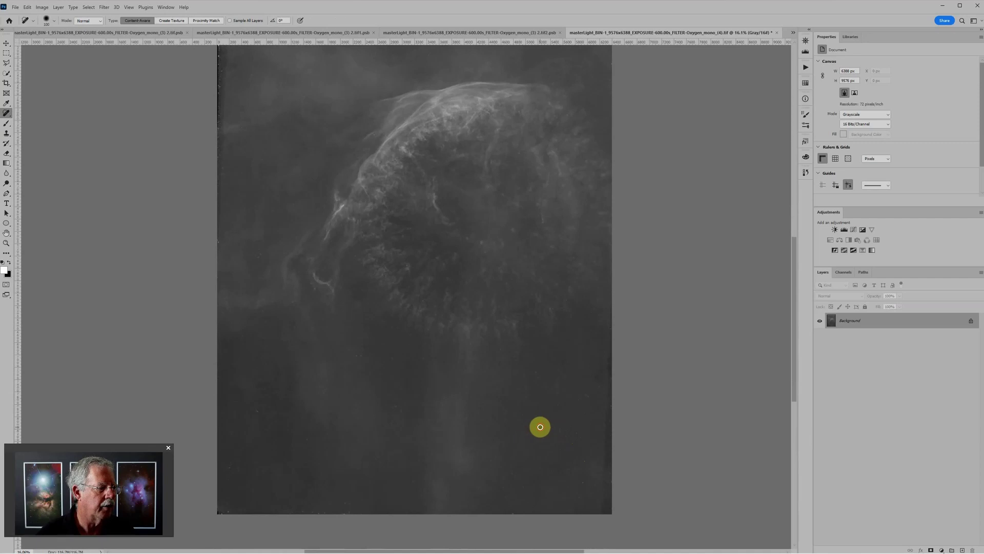
{"action": "left_click", "coordinate": [576, 464]}
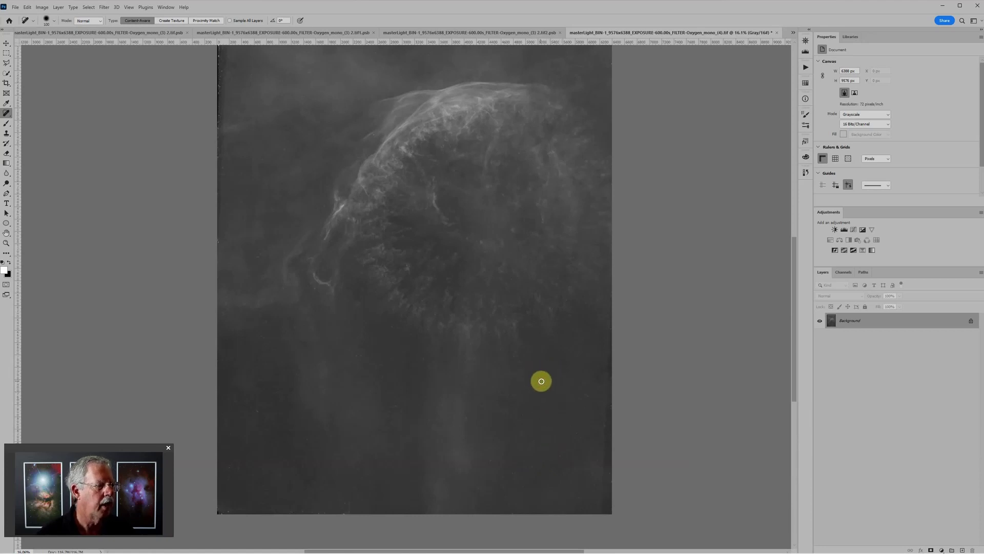
Step: Copy the cleaned grayscale Oxygen image into the nested Oxygen smart object document as a layer above the original, aligned with its canvas
{"action": "scroll", "coordinate": [519, 392], "scroll_direction": "down", "scroll_amount": 1}
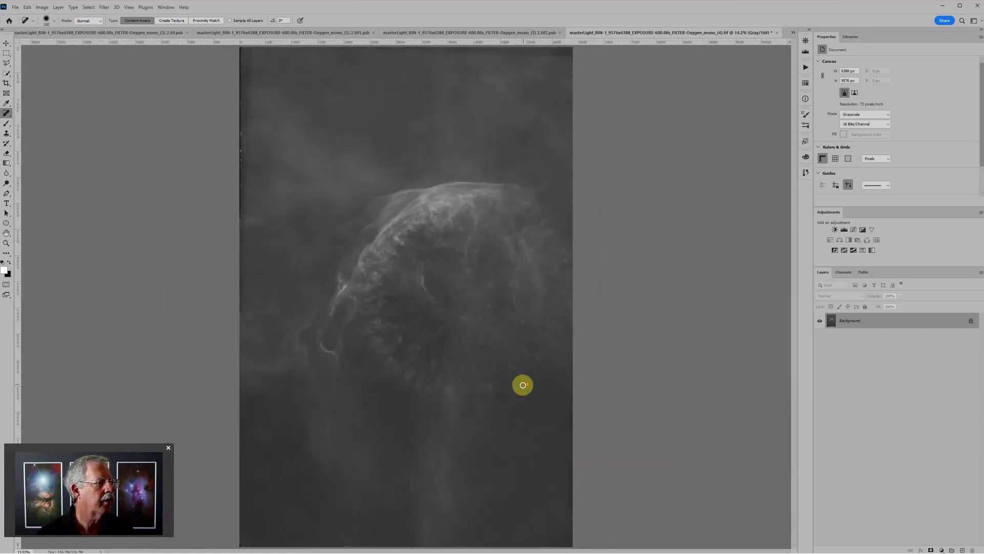
{"action": "scroll", "coordinate": [549, 182], "scroll_direction": "down", "scroll_amount": 1}
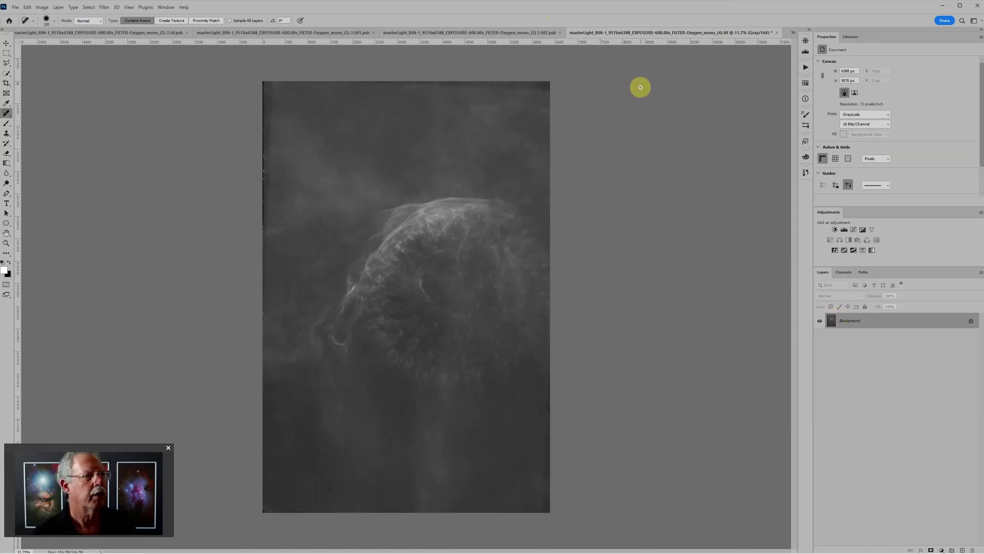
{"action": "left_click", "coordinate": [495, 32]}
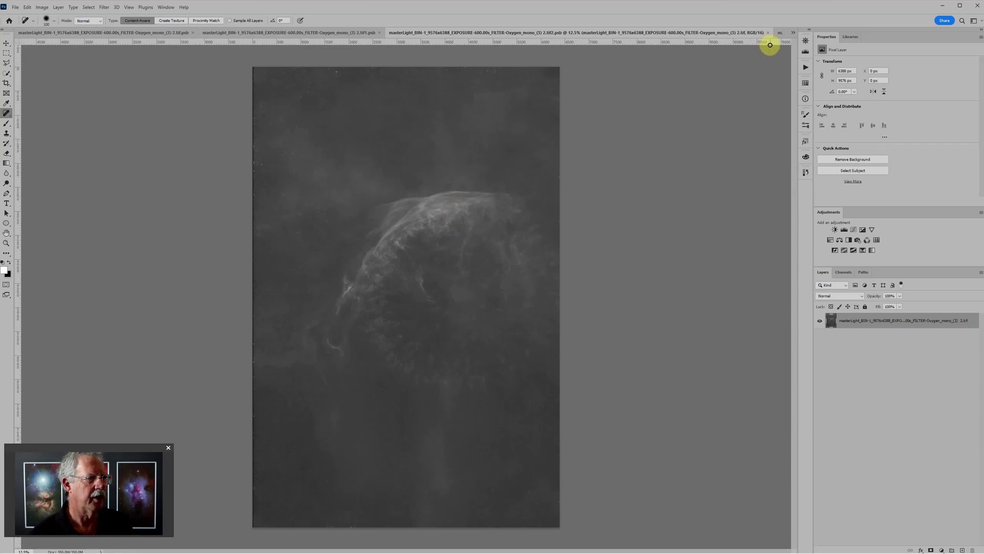
{"action": "left_click", "coordinate": [780, 33]}
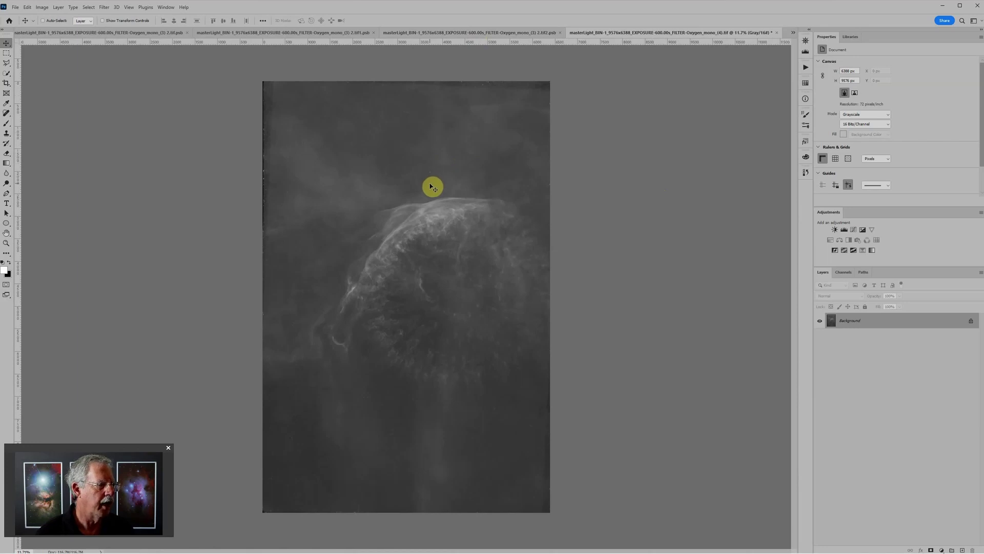
{"action": "left_click_drag", "start_coordinate": [433, 188], "coordinate": [442, 231]}
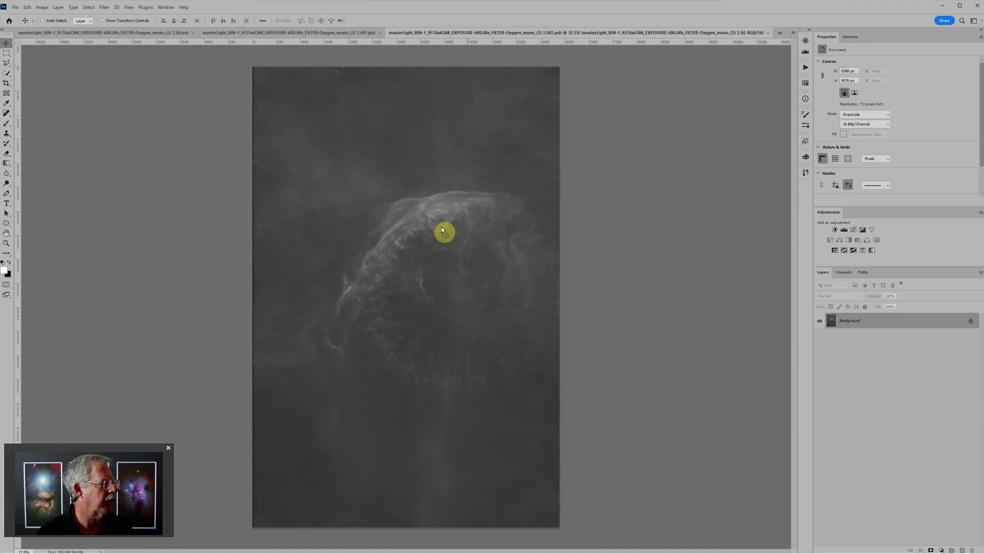
{"action": "left_click_drag", "start_coordinate": [442, 228], "coordinate": [442, 230]}
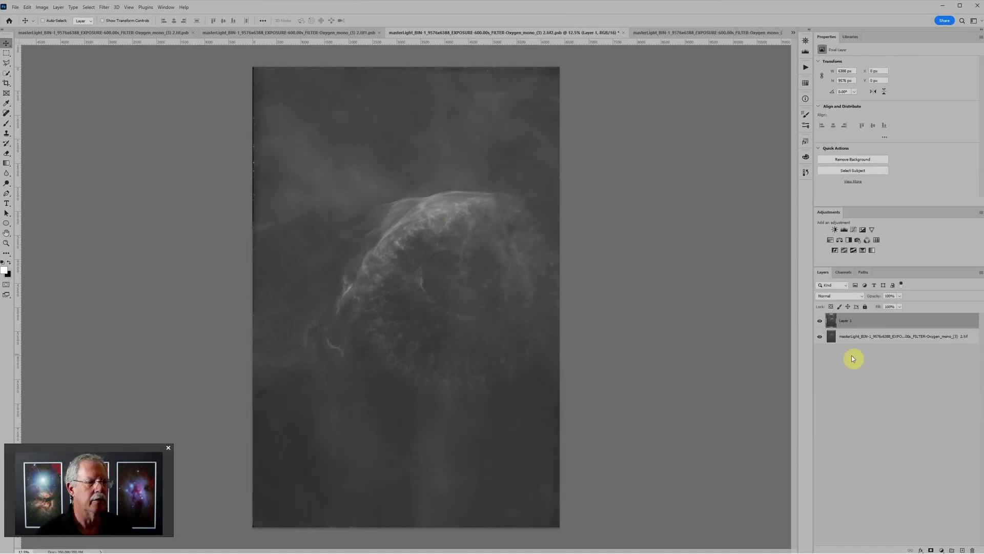
Step: Rename the copied-in layer as Oxygen 4
{"action": "double_click", "coordinate": [846, 321]}
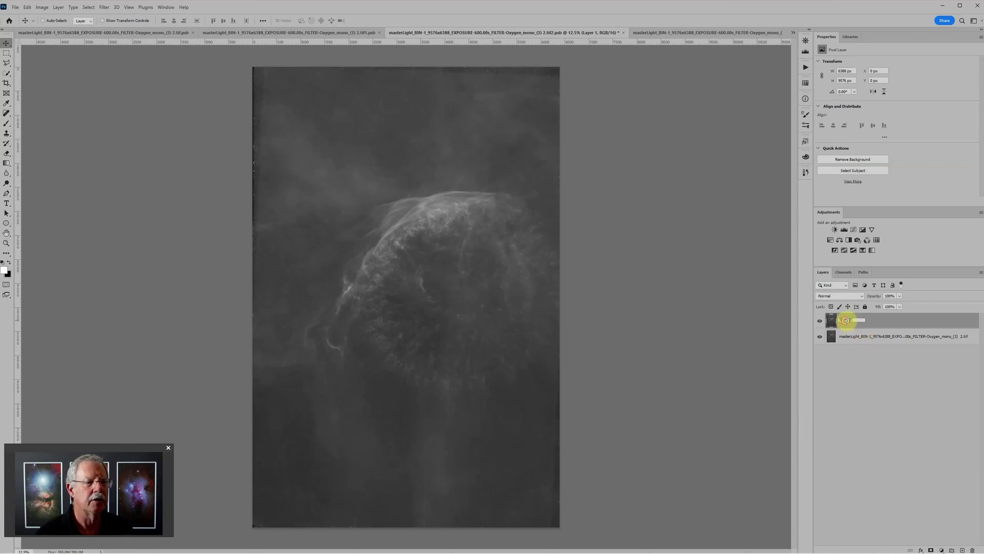
{"action": "type", "text": "Oxygen"}
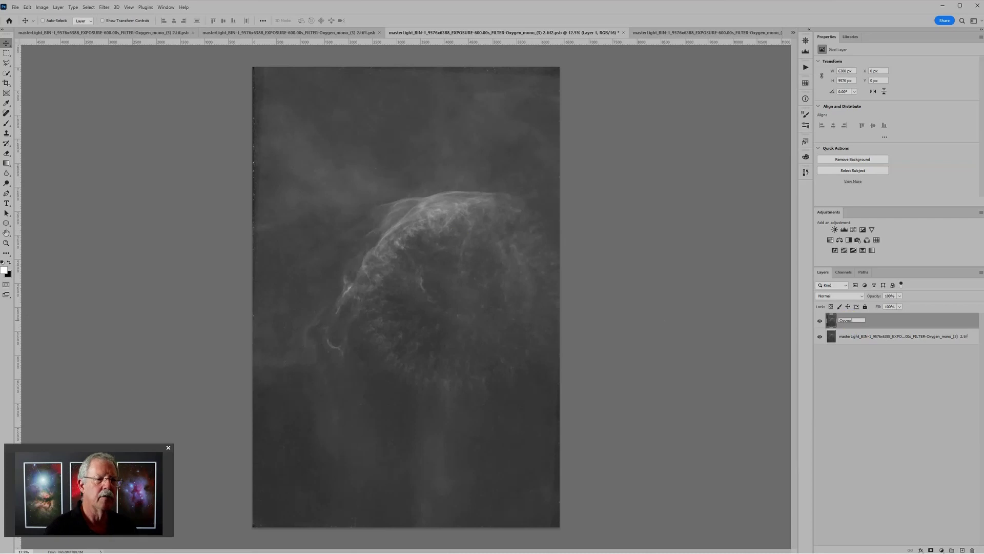
{"action": "key", "text": "Return"}
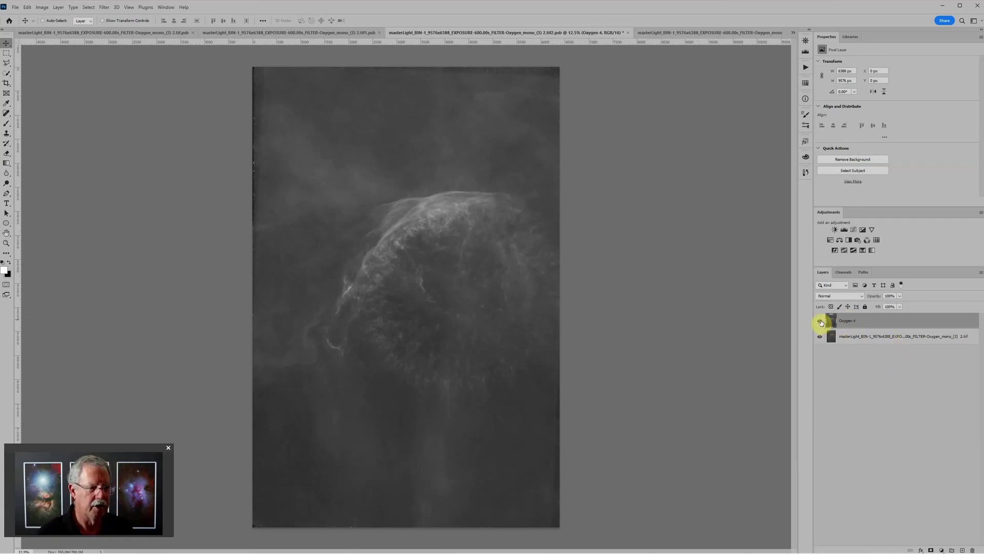
Step: Compare the cleaned Oxygen 4 layer with the original beneath it by repeatedly hiding and showing it
{"action": "left_click", "coordinate": [820, 321]}
{"action": "left_click", "coordinate": [820, 321]}
{"action": "left_click", "coordinate": [820, 321]}
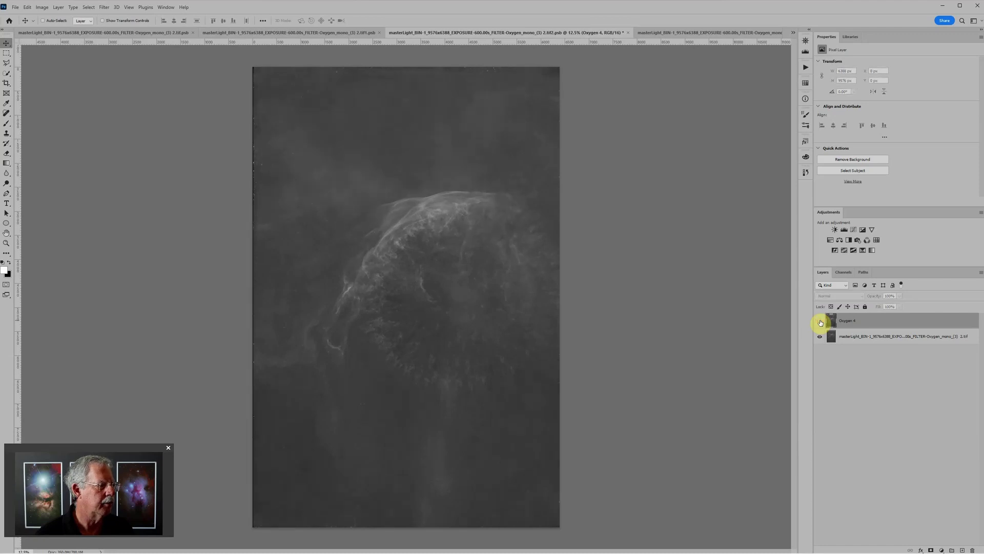
{"action": "left_click", "coordinate": [819, 321]}
{"action": "left_click", "coordinate": [819, 320]}
{"action": "left_click", "coordinate": [820, 321]}
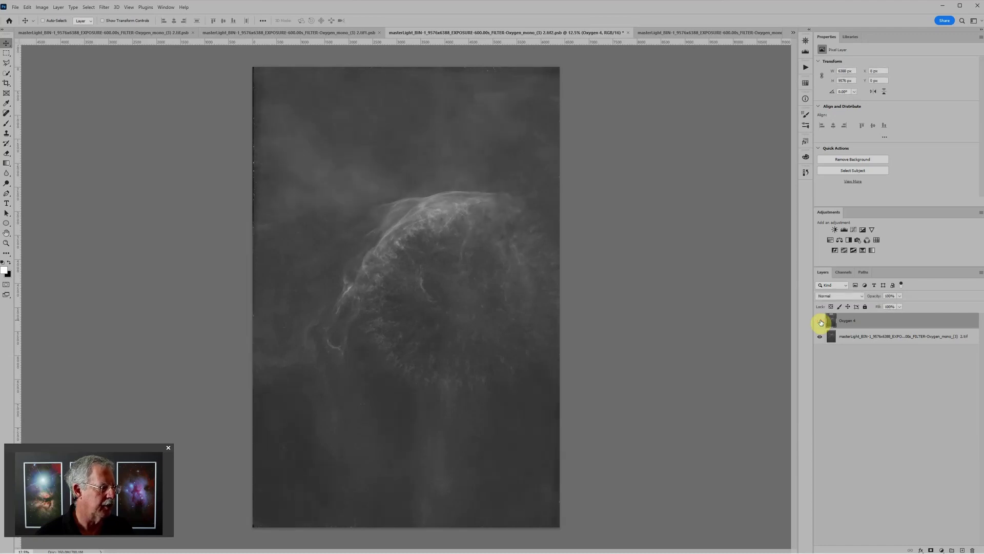
{"action": "left_click", "coordinate": [820, 321]}
{"action": "left_click", "coordinate": [820, 321]}
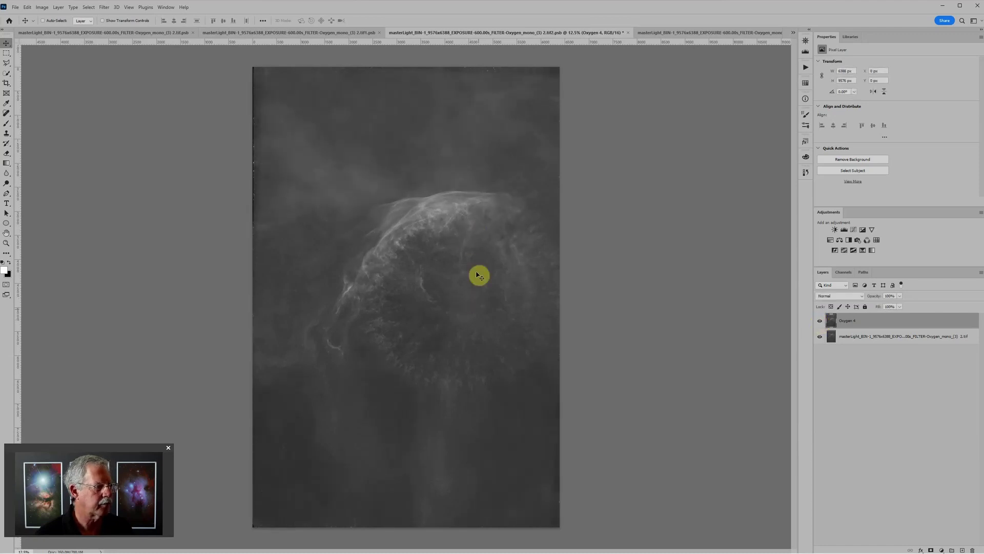
Step: Delete the original Oxygen master light layer beneath Oxygen 4, and close the nested document with its changes saved
{"action": "left_click", "coordinate": [866, 337]}
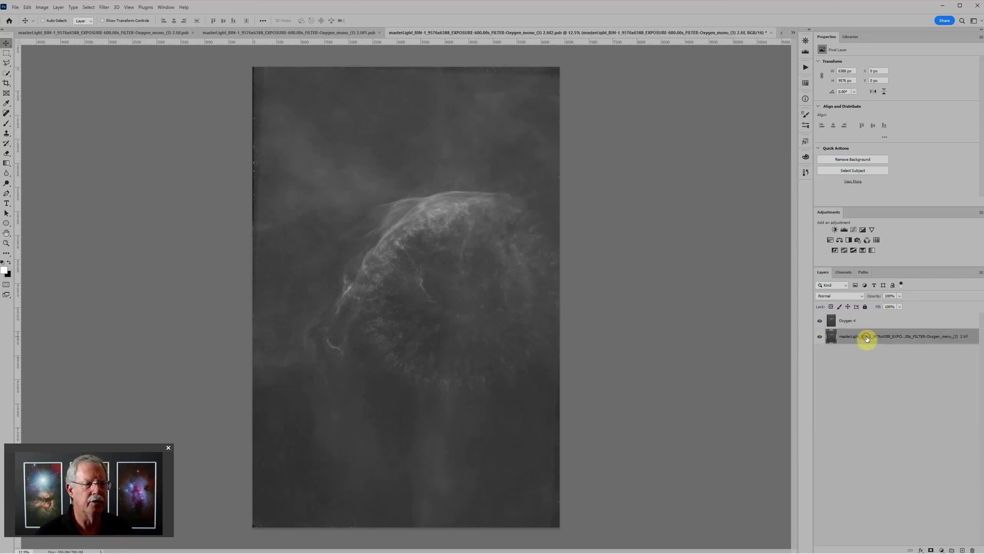
{"action": "left_click", "coordinate": [972, 550]}
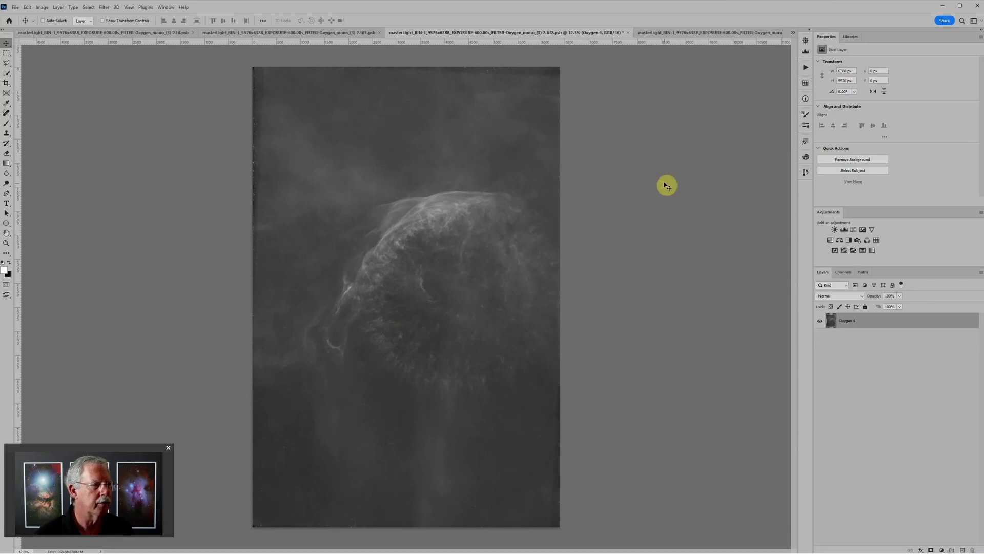
{"action": "left_click", "coordinate": [628, 33]}
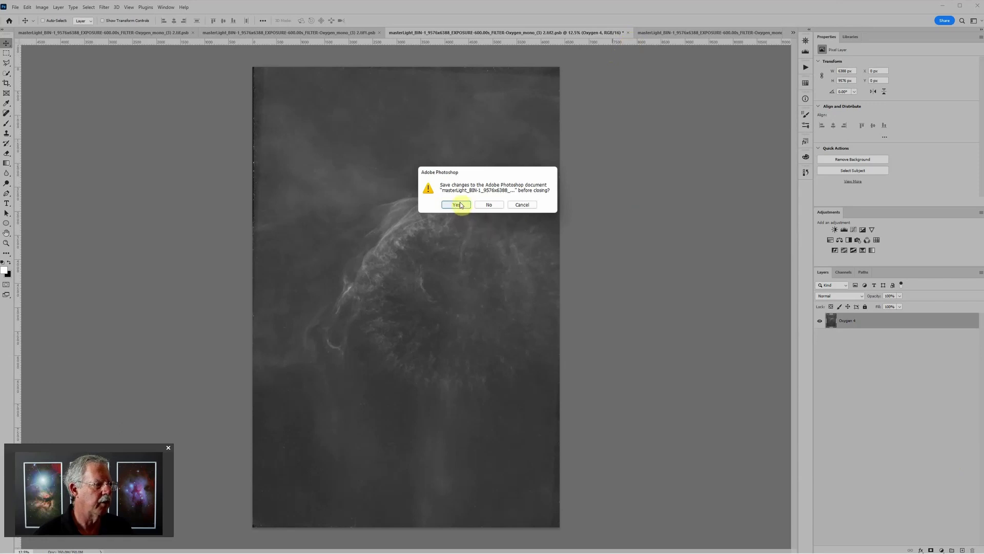
{"action": "left_click", "coordinate": [461, 205]}
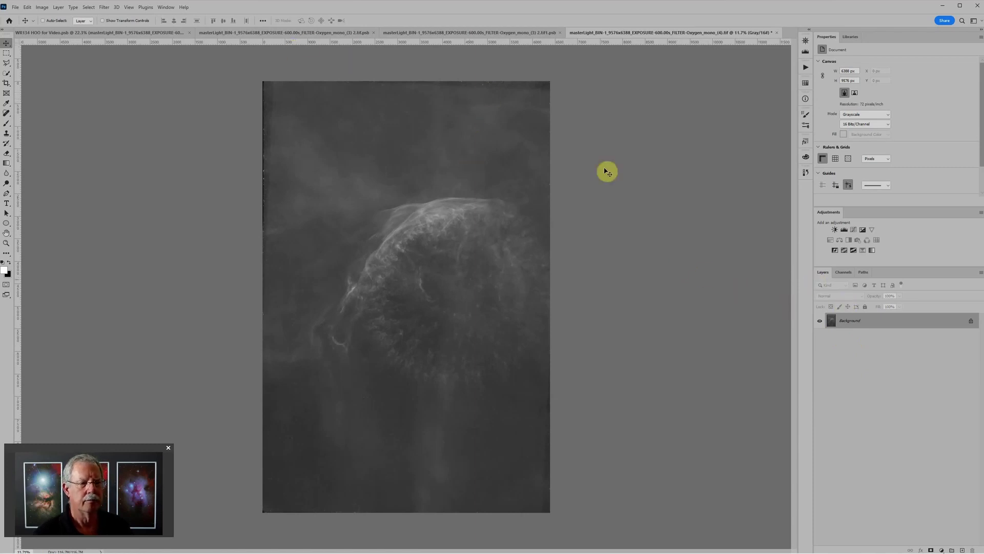
Step: Save and close the two remaining nested Oxygen smart object documents, the one with Smart Sharpen and the one with Dust & Scratches
{"action": "left_click", "coordinate": [307, 32]}
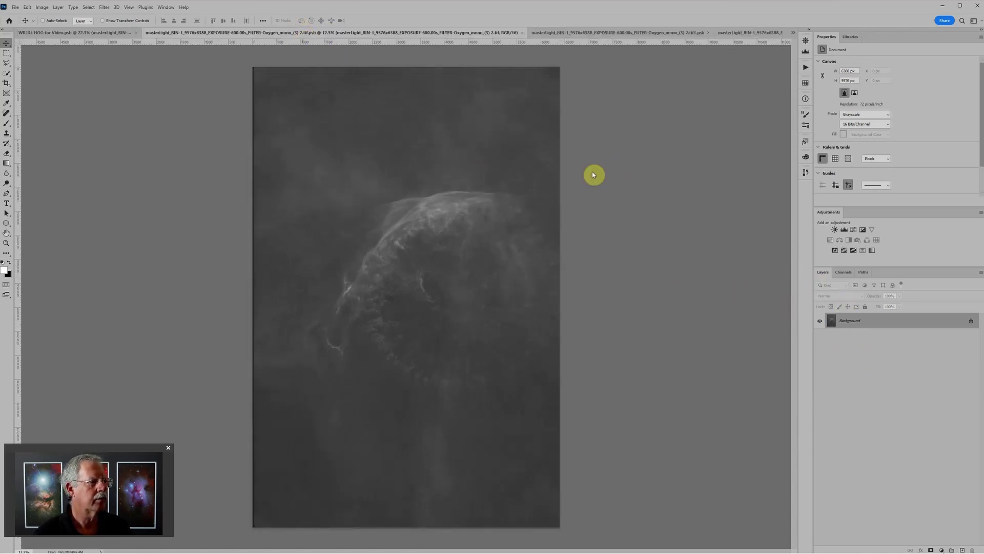
{"action": "left_click", "coordinate": [569, 32]}
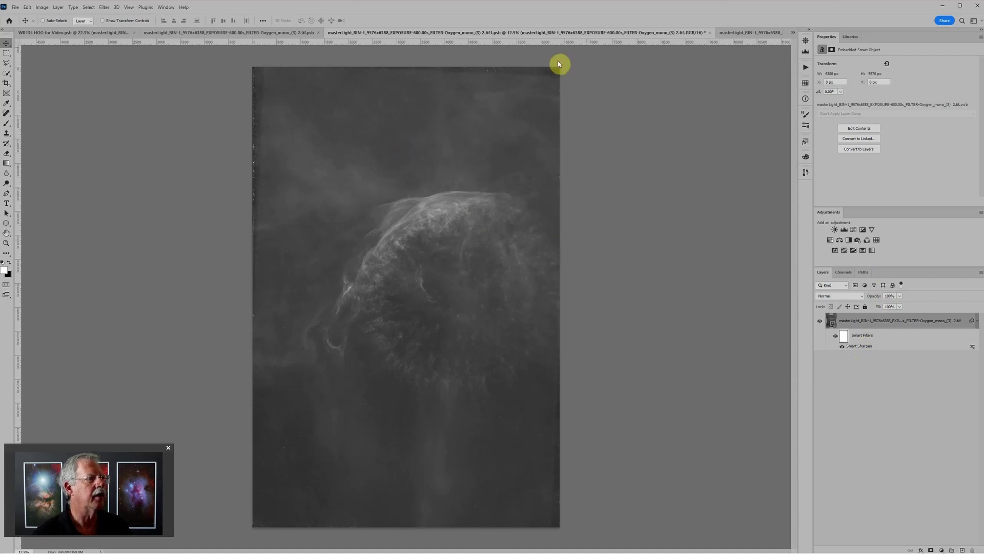
{"action": "left_click", "coordinate": [710, 33]}
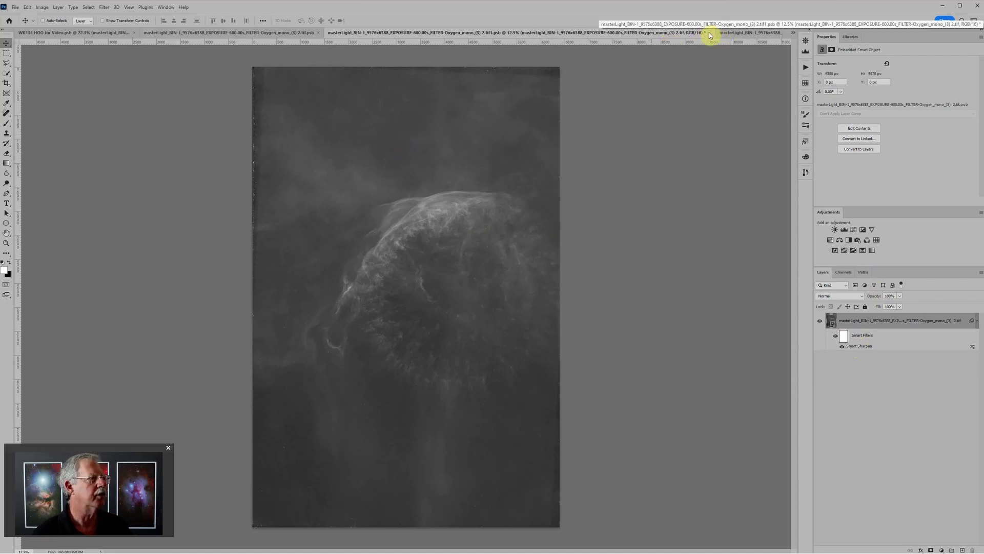
{"action": "left_click", "coordinate": [456, 204]}
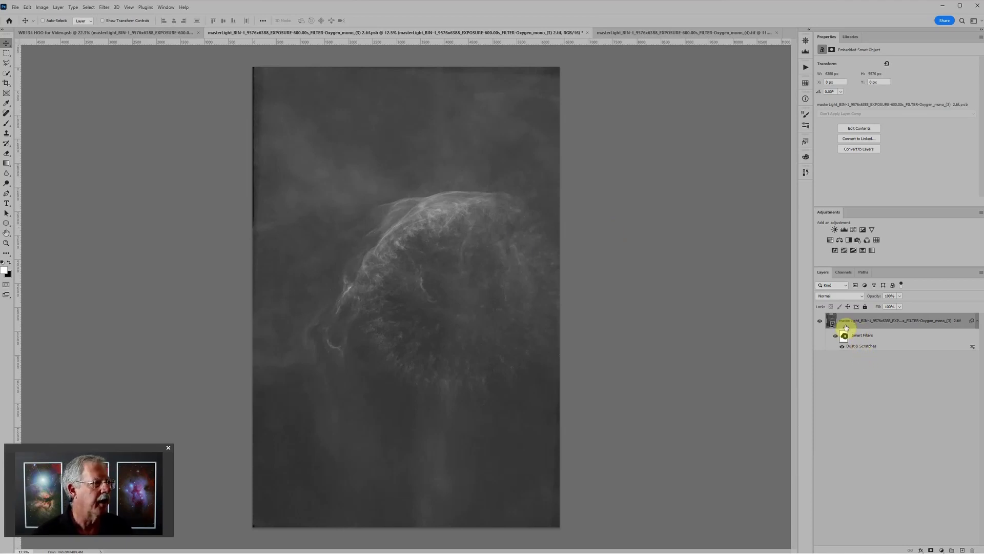
{"action": "left_click", "coordinate": [589, 34]}
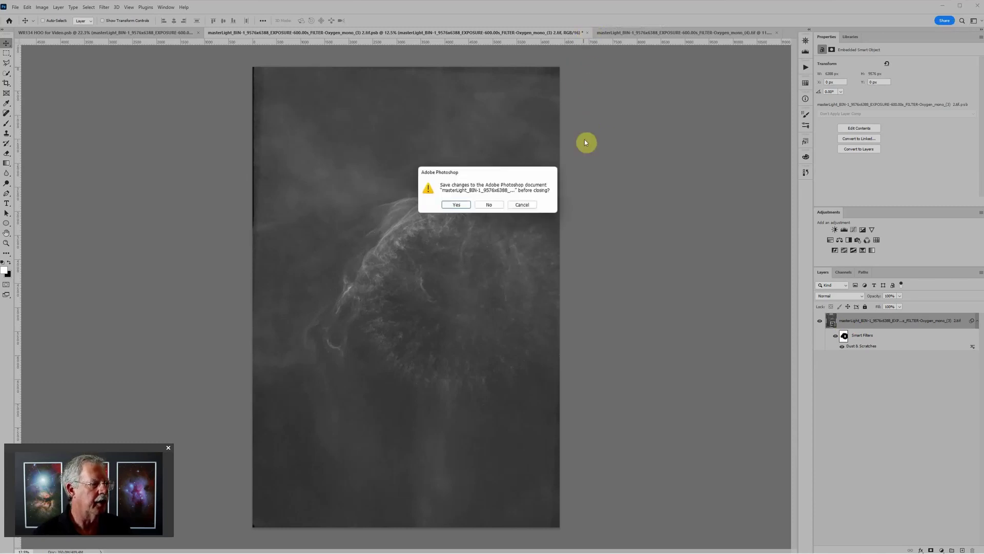
{"action": "left_click", "coordinate": [454, 206]}
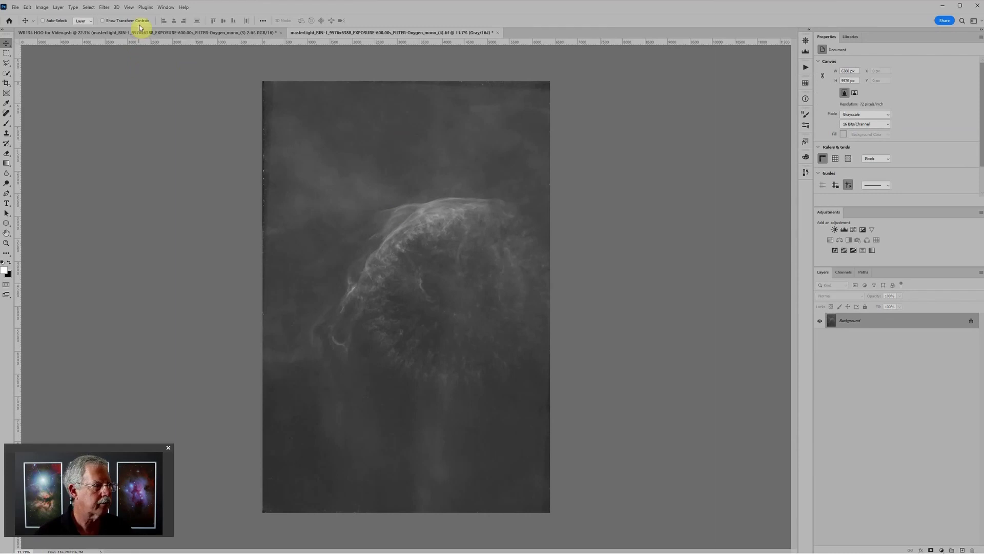
Step: In the WR134 HOO composite, set the Oxygen group's Levels 2 inputs to about 45 black, 1.18 midtone and 238 white
{"action": "left_click", "coordinate": [161, 35]}
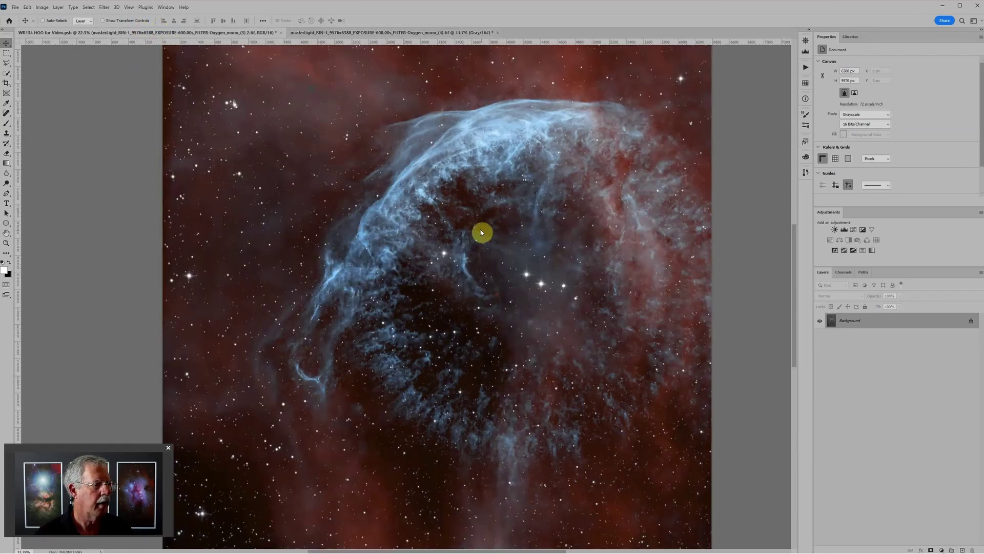
{"action": "scroll", "coordinate": [487, 241], "scroll_direction": "down", "scroll_amount": 3}
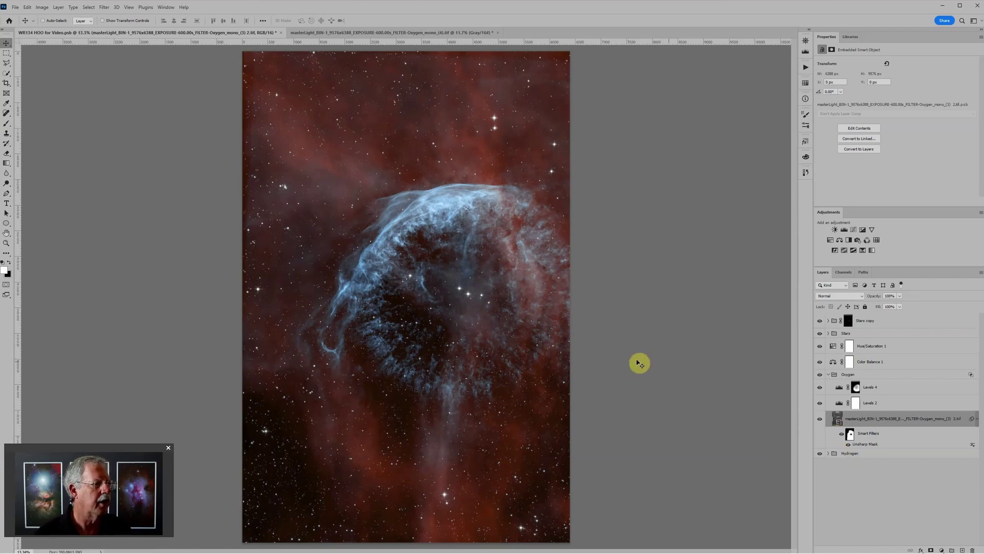
{"action": "left_click", "coordinate": [840, 402]}
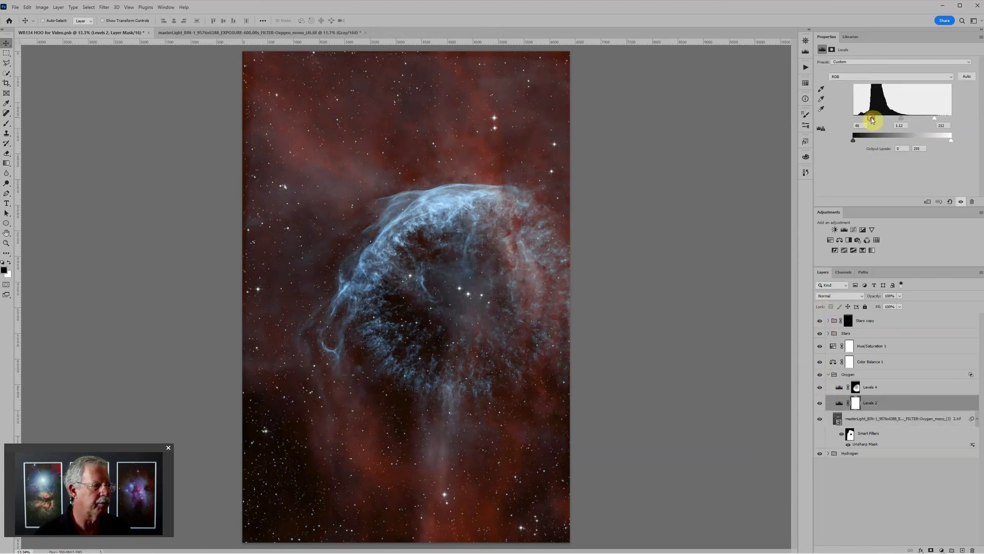
{"action": "left_click_drag", "start_coordinate": [872, 118], "coordinate": [871, 119]}
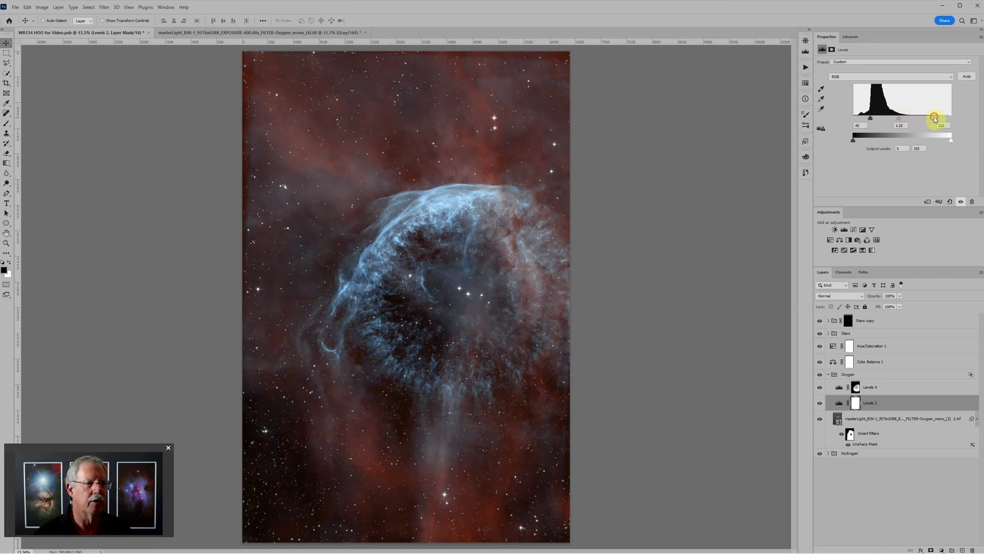
{"action": "left_click_drag", "start_coordinate": [934, 118], "coordinate": [949, 119]}
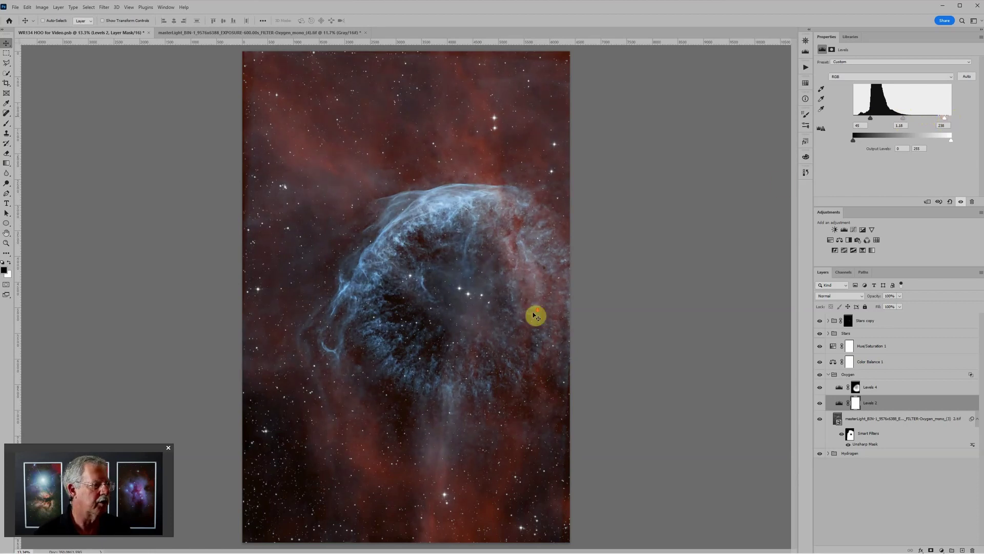
{"action": "scroll", "coordinate": [528, 312], "scroll_direction": "down", "scroll_amount": 2}
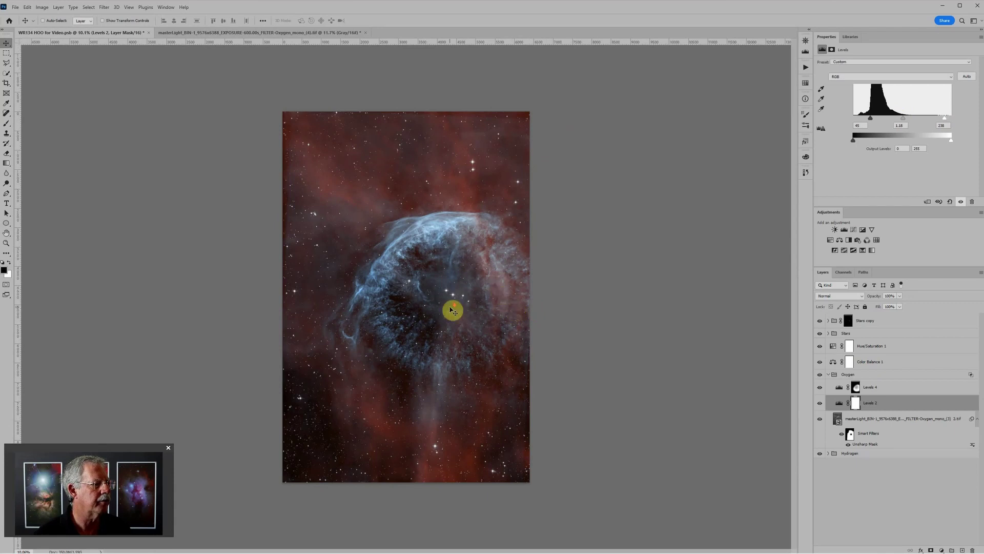
{"action": "scroll", "coordinate": [450, 308], "scroll_direction": "up", "scroll_amount": 3}
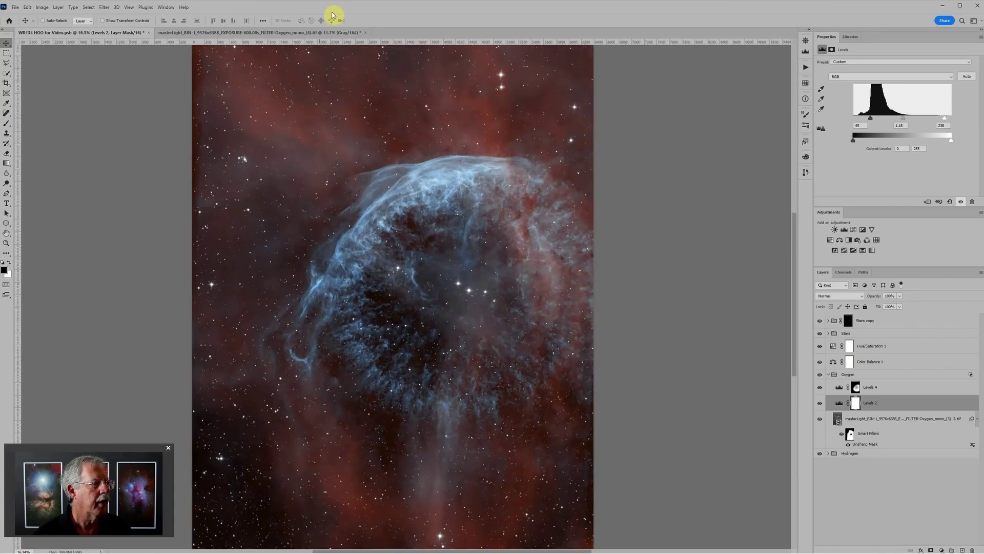
Step: Close the separate grayscale Oxygen TIF without saving its changes
{"action": "left_click", "coordinate": [282, 33]}
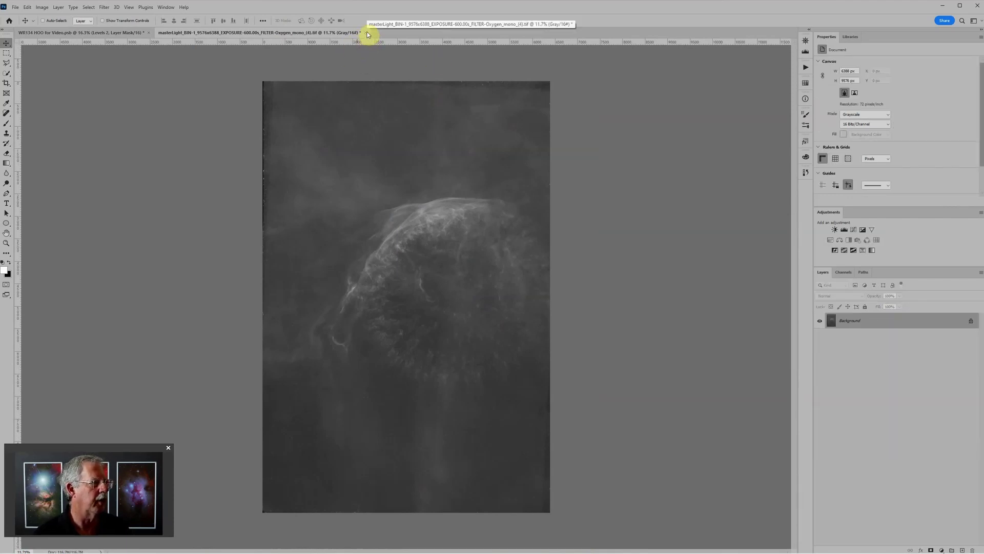
{"action": "left_click", "coordinate": [366, 32]}
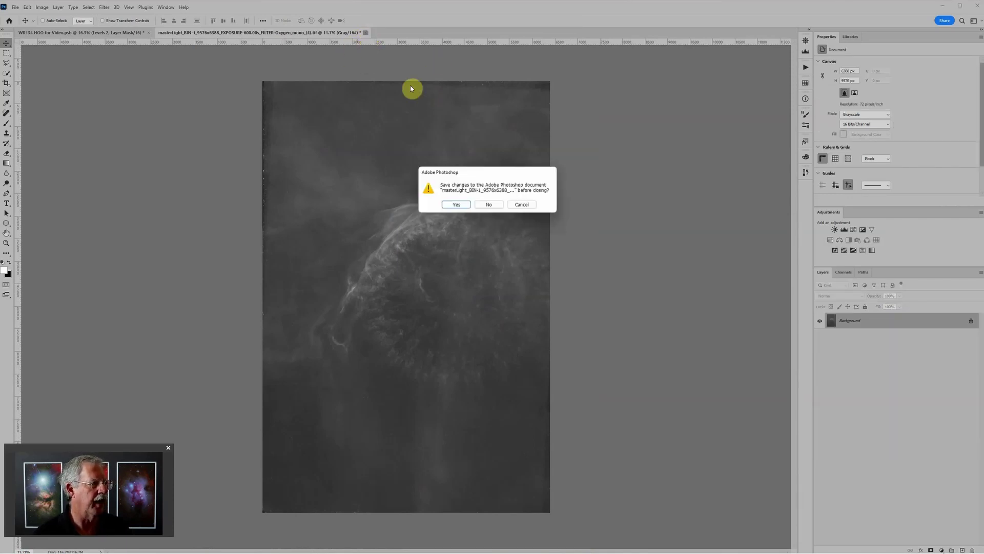
{"action": "left_click", "coordinate": [490, 204]}
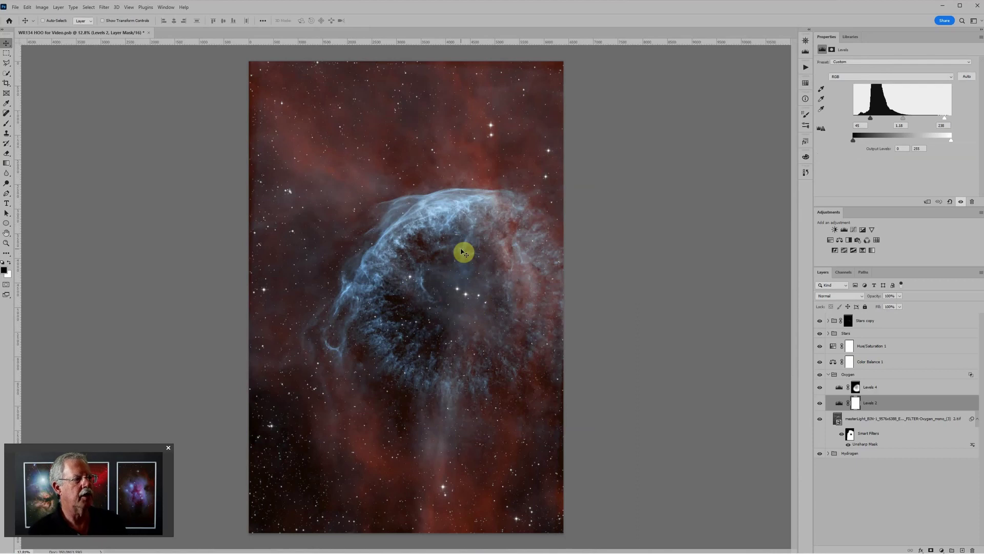
Step: Collapse the Oxygen group, expand the Hydrogen group and select its master light smart object
{"action": "left_click", "coordinate": [827, 374]}
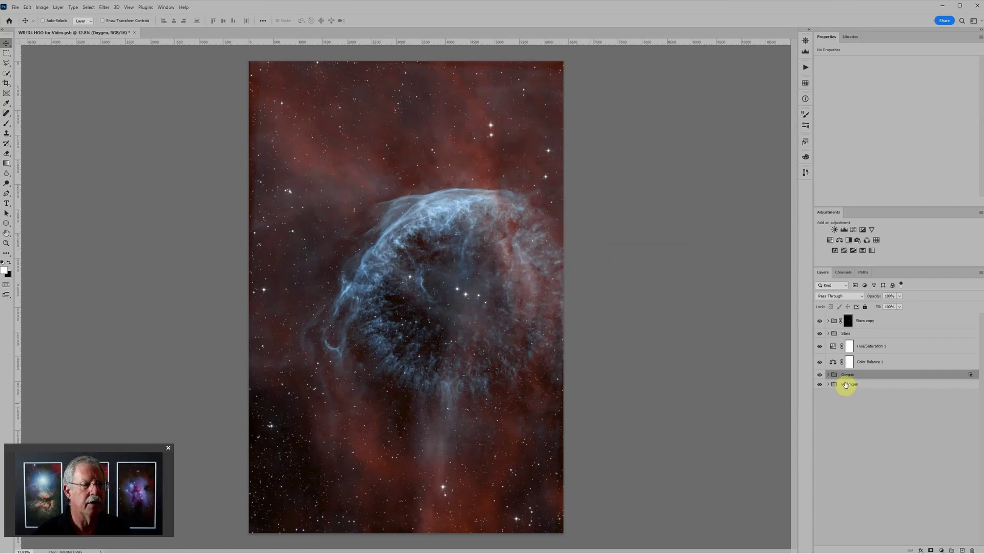
{"action": "left_click", "coordinate": [829, 384]}
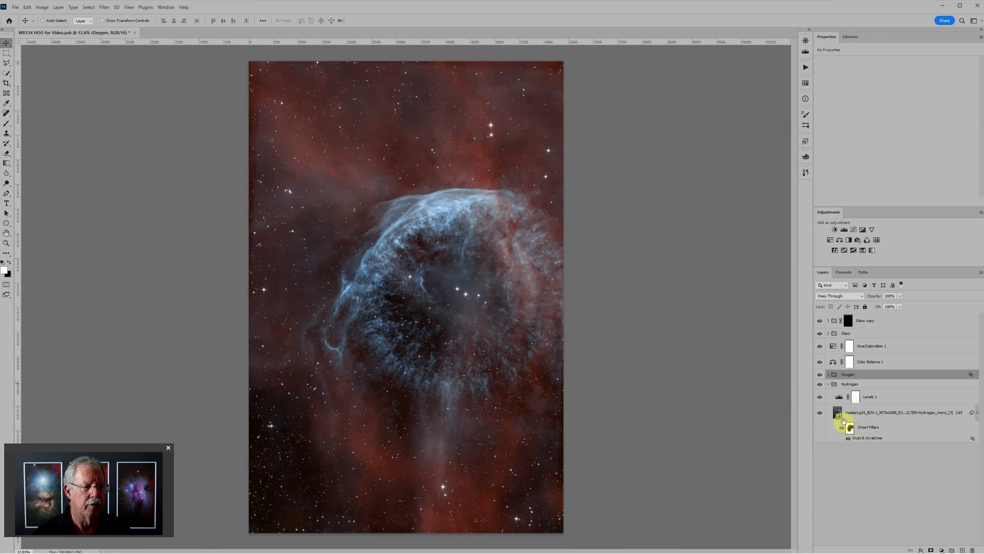
{"action": "left_click", "coordinate": [838, 416]}
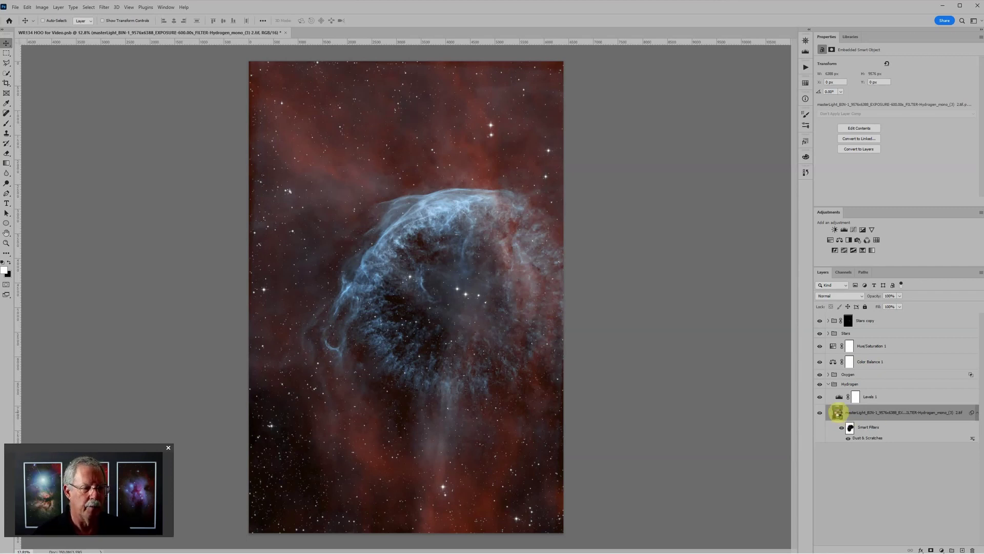
Step: Open the Hydrogen smart object down to its innermost nested document, and open the Hydrogen_mono_(4) TIF from the WR134 Centered folder
{"action": "double_click", "coordinate": [838, 412]}
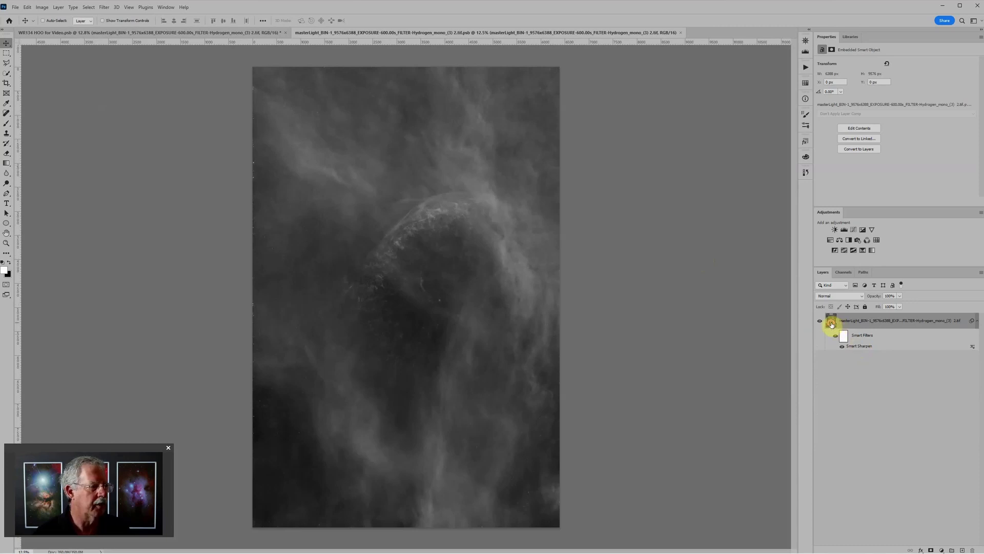
{"action": "double_click", "coordinate": [831, 324]}
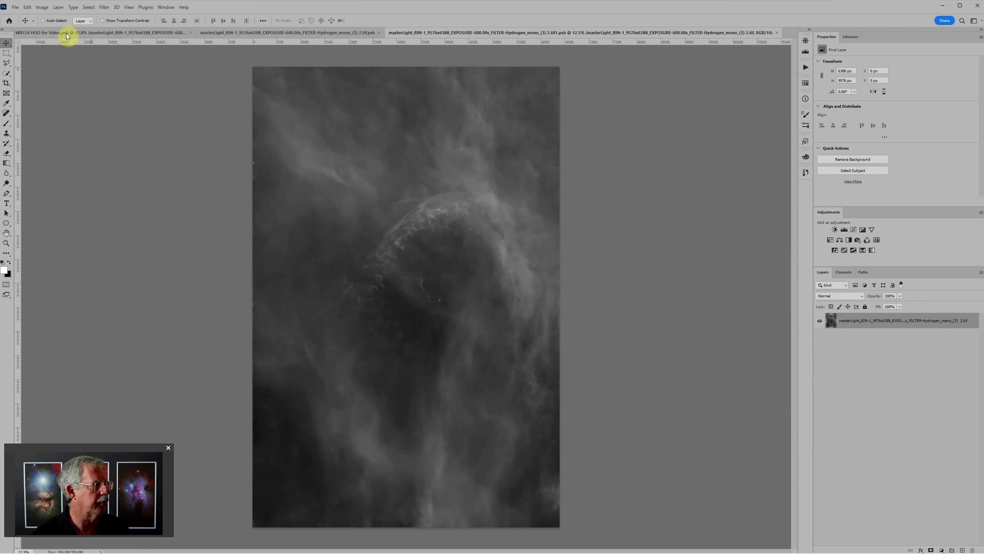
{"action": "left_click", "coordinate": [15, 7]}
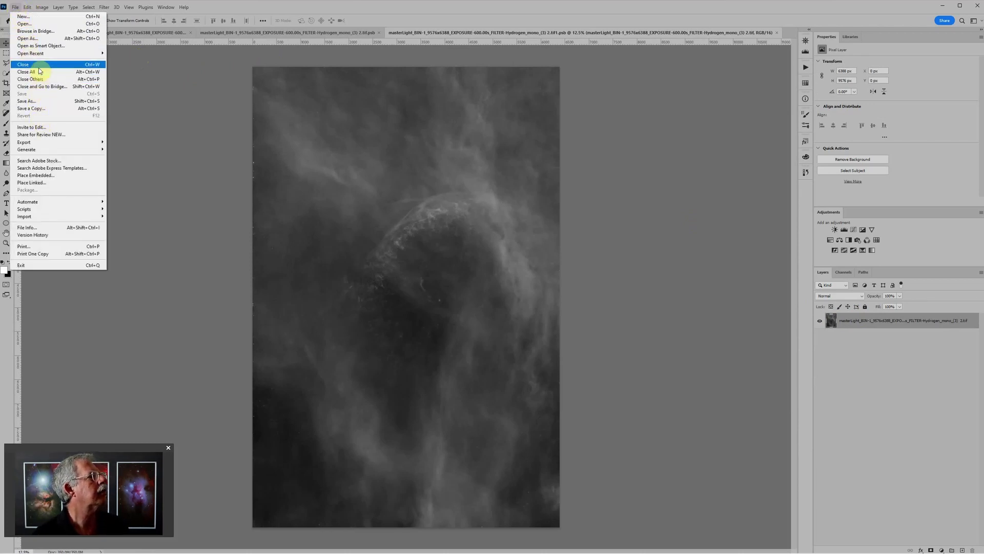
{"action": "left_click", "coordinate": [38, 24]}
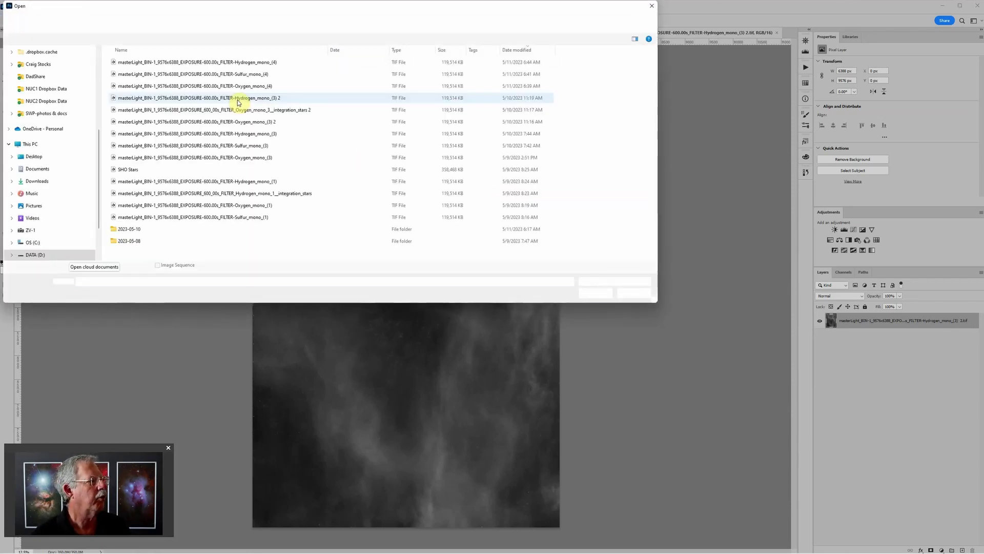
{"action": "left_click", "coordinate": [262, 63]}
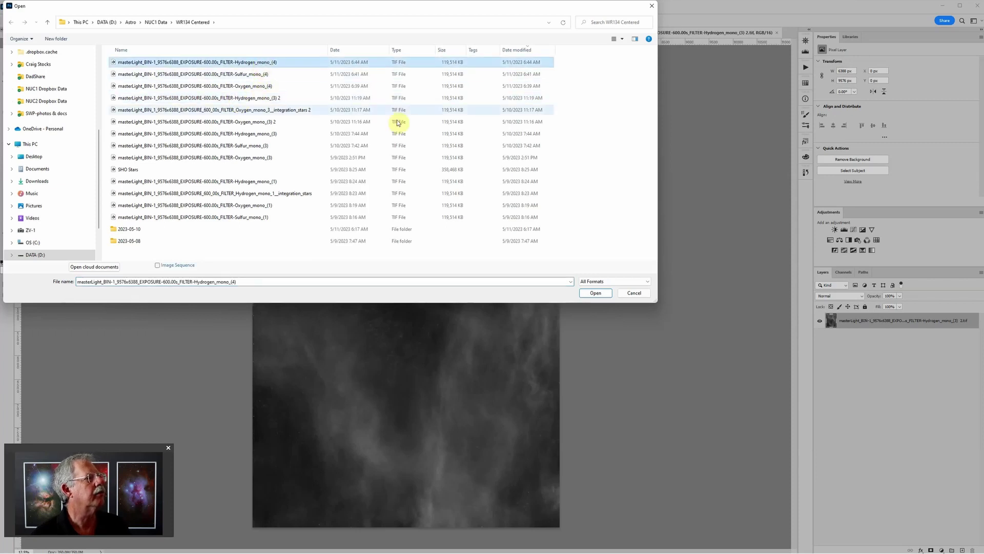
{"action": "left_click", "coordinate": [593, 293]}
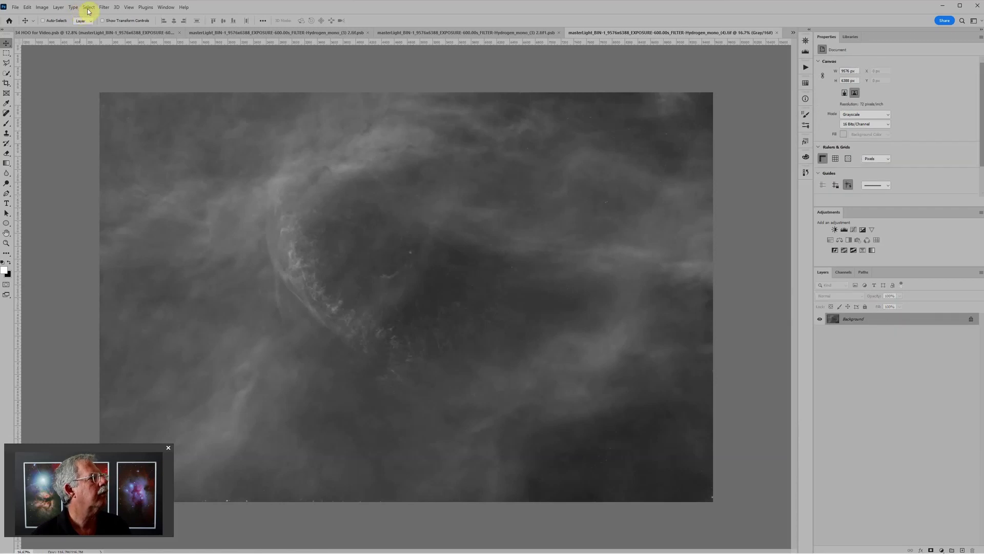
Step: Rotate the Hydrogen_mono_(4) image 90° counter-clockwise
{"action": "left_click", "coordinate": [44, 10]}
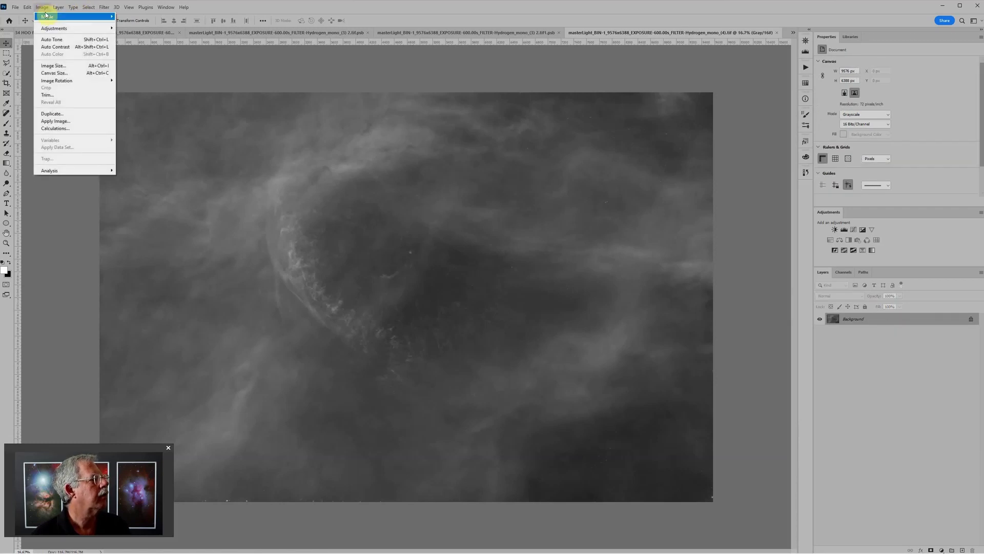
{"action": "mouse_move", "coordinate": [64, 80]}
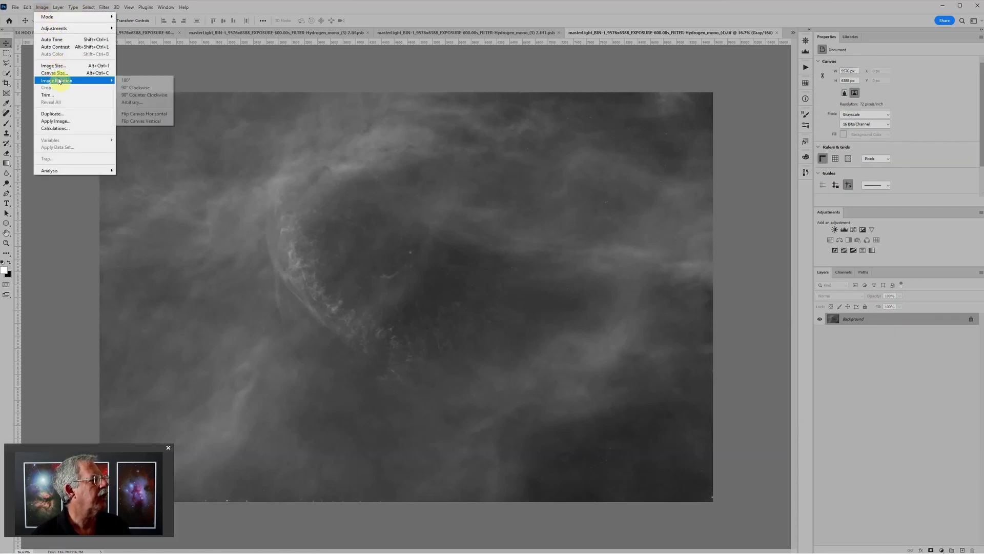
{"action": "left_click", "coordinate": [139, 95]}
Step: Copy the rotated Hydrogen_mono_(4) image into the innermost nested Hydrogen document as a new layer above the existing one
{"action": "scroll", "coordinate": [424, 200], "scroll_direction": "down", "scroll_amount": 5}
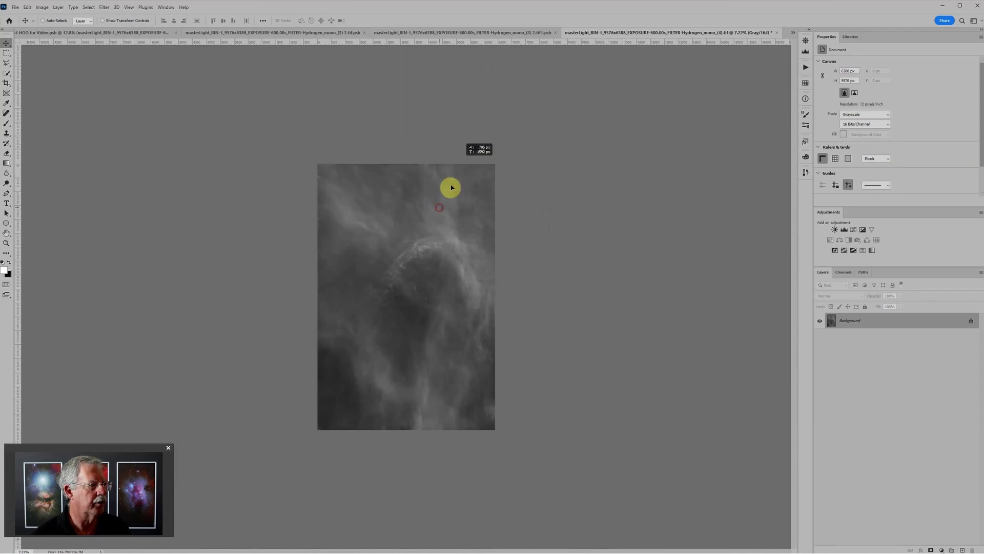
{"action": "key", "text": "ctrl+0"}
{"action": "left_click", "coordinate": [472, 34]}
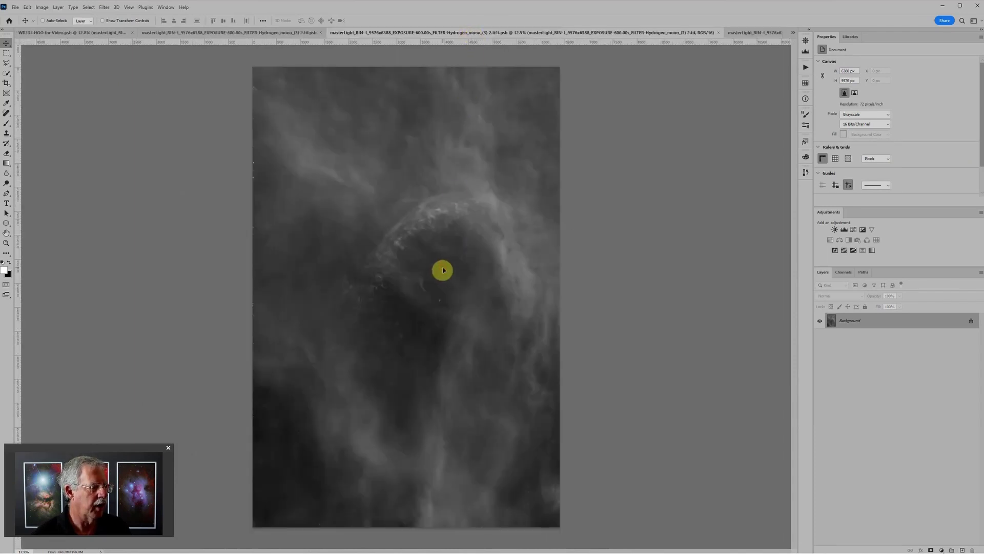
{"action": "key", "text": "ctrl+v"}
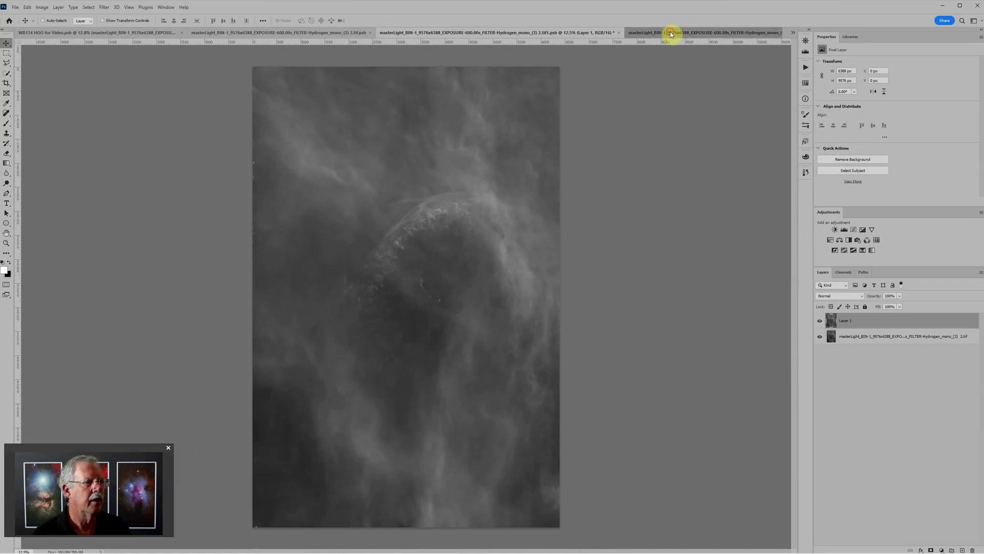
Step: Close the Hydrogen_mono_(4) TIF without saving its changes and rename the new layer in the nested document Hydrogen 4
{"action": "left_click", "coordinate": [669, 32]}
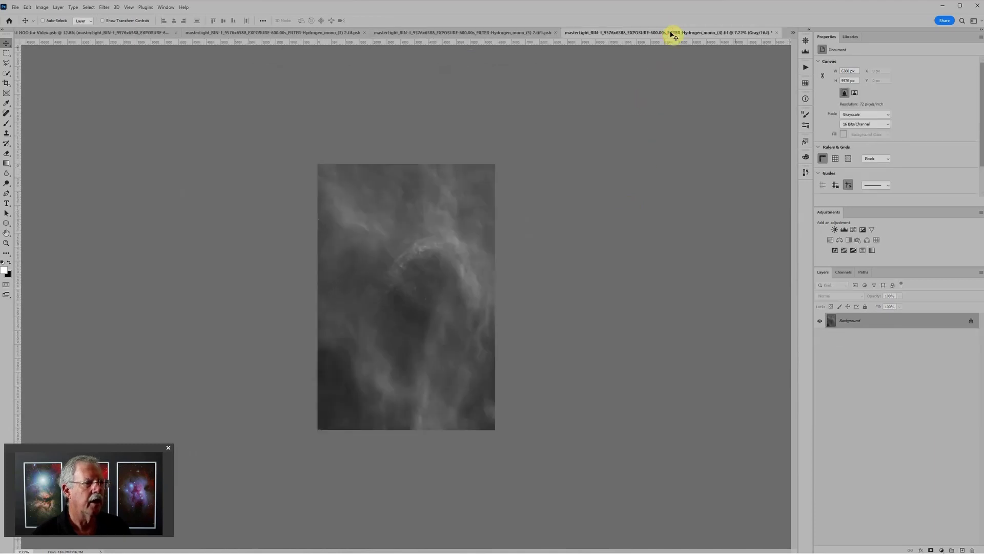
{"action": "left_click", "coordinate": [778, 33]}
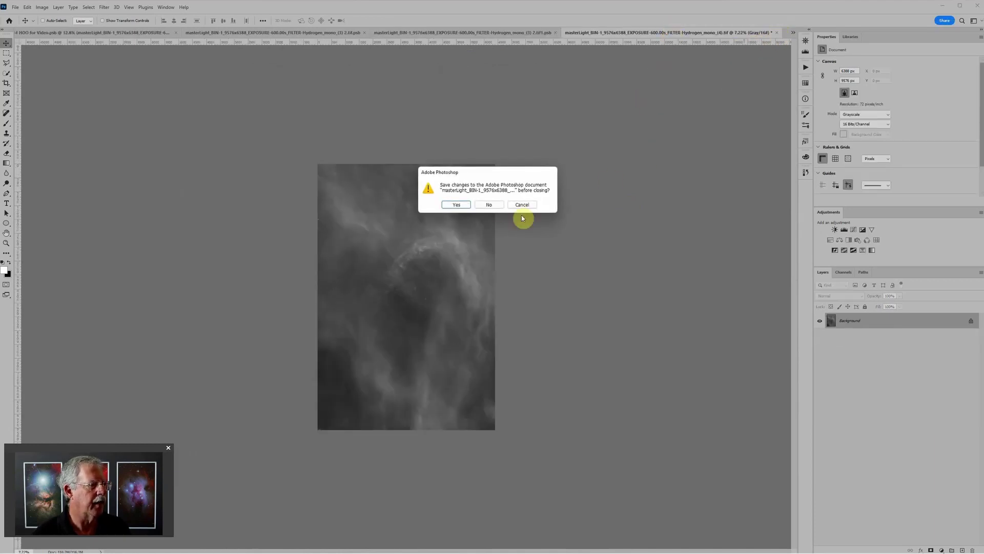
{"action": "left_click", "coordinate": [490, 205]}
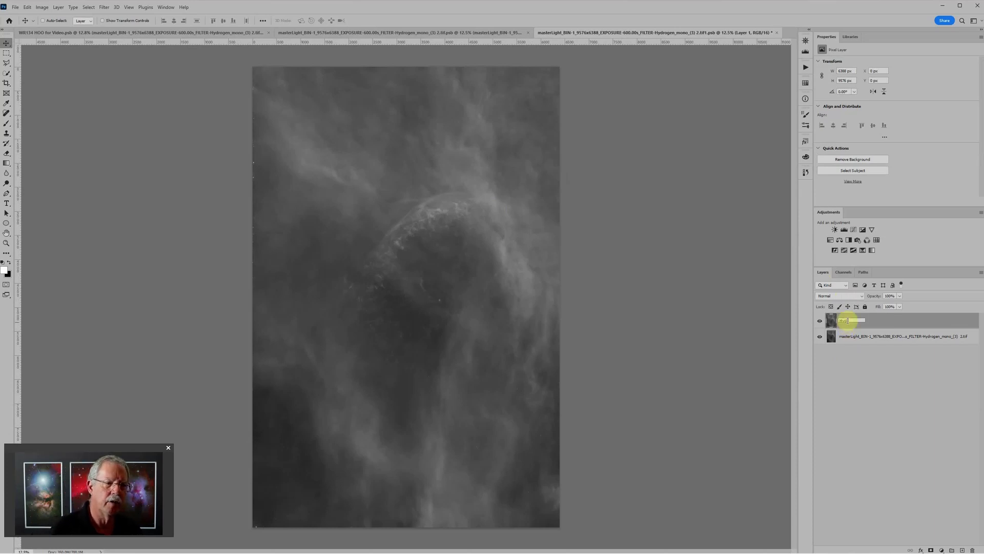
{"action": "key", "text": "Return"}
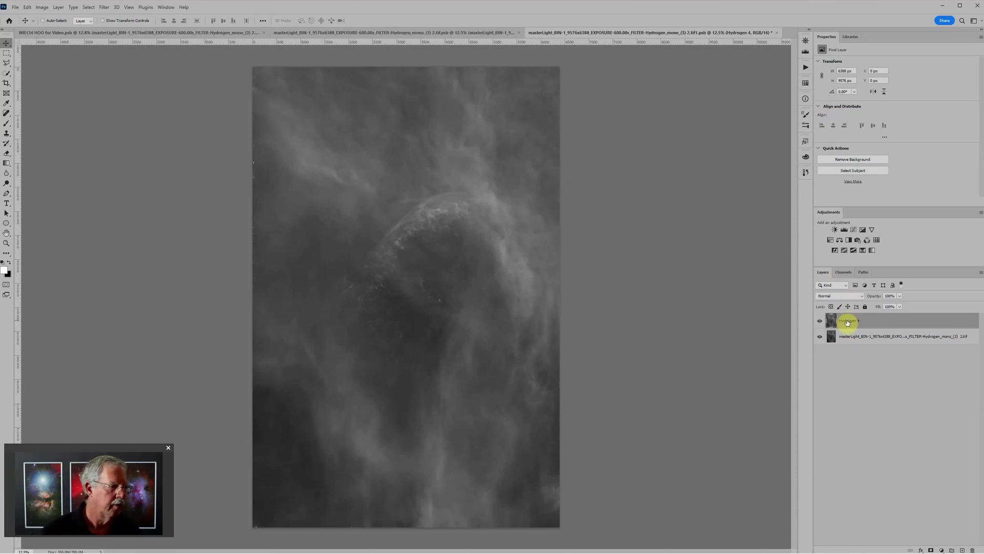
Step: Remove small blemishes in and just outside the nebula's dark interior on the Hydrogen 4 layer with the content-aware Spot Healing Brush
{"action": "scroll", "coordinate": [475, 267], "scroll_direction": "up", "scroll_amount": 3}
{"action": "scroll", "coordinate": [415, 312], "scroll_direction": "up", "scroll_amount": 2}
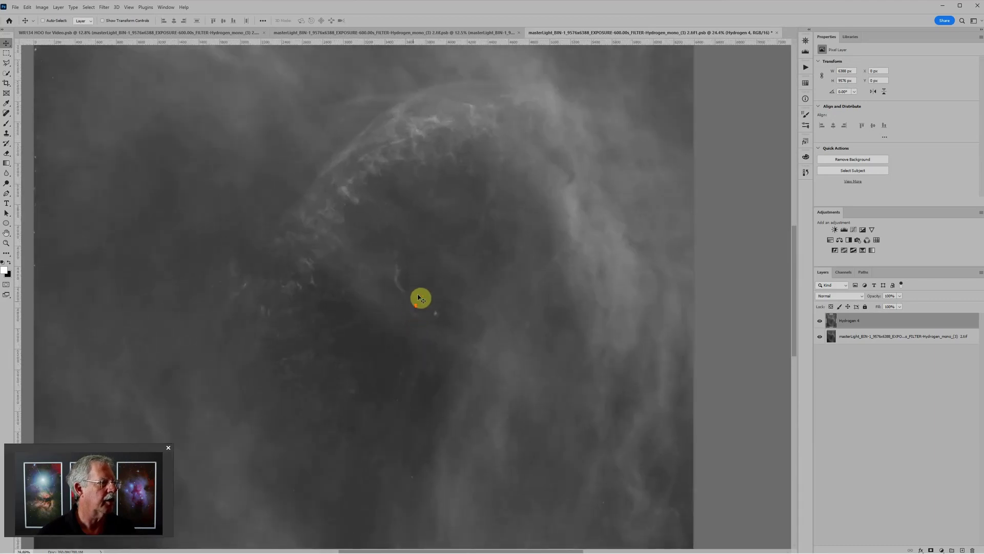
{"action": "scroll", "coordinate": [617, 336], "scroll_direction": "up", "scroll_amount": 2}
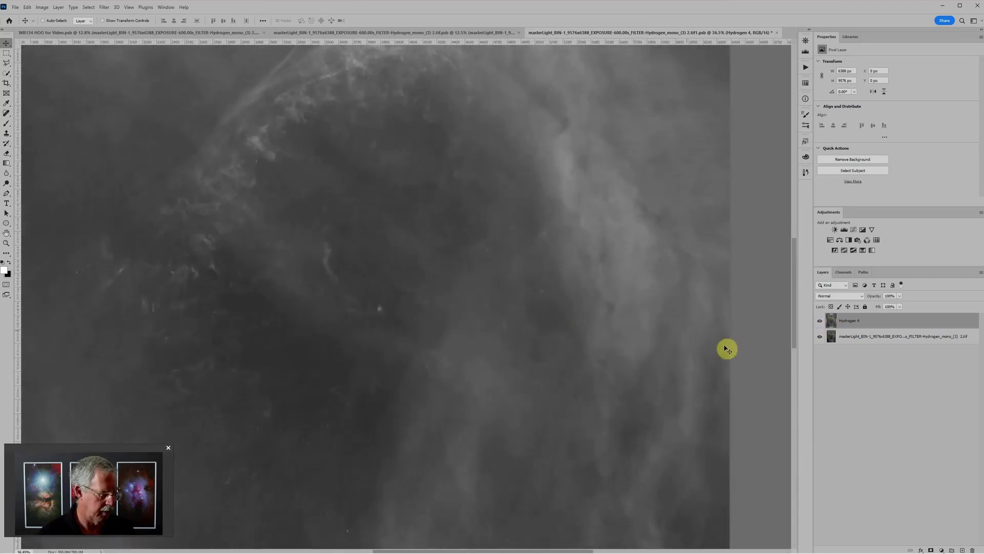
{"action": "key", "text": "j"}
{"action": "left_click", "coordinate": [539, 289]}
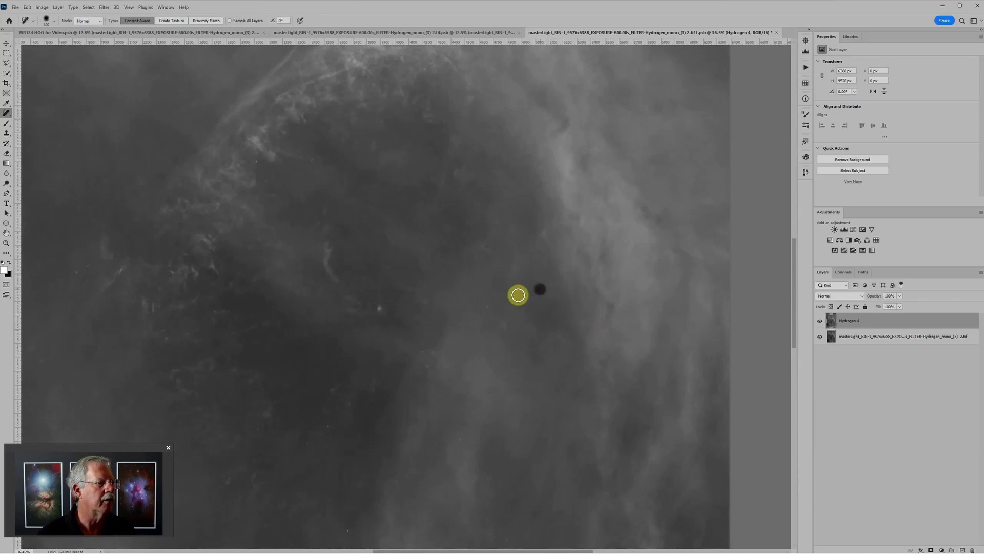
{"action": "left_click", "coordinate": [490, 304]}
{"action": "left_click", "coordinate": [507, 321]}
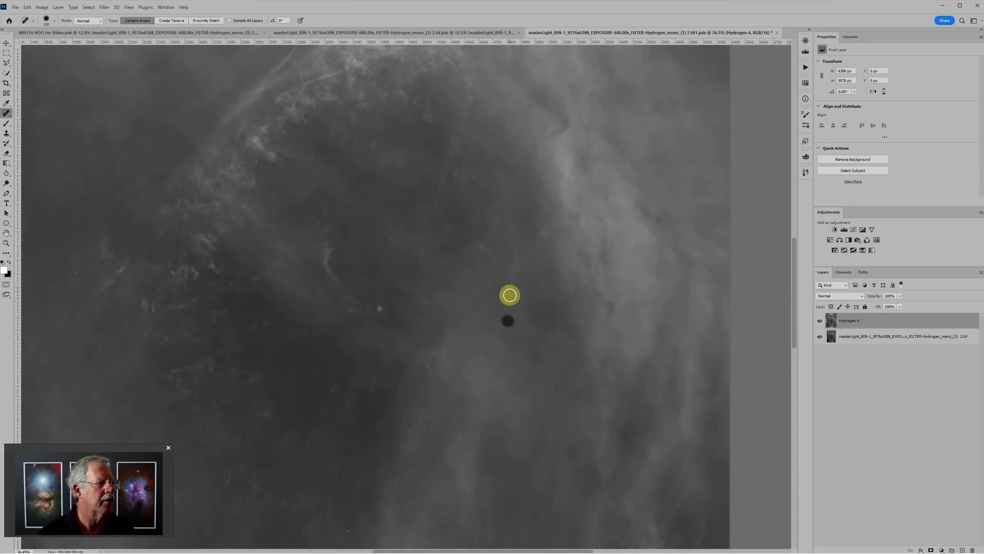
{"action": "left_click_drag", "start_coordinate": [511, 281], "coordinate": [511, 303]}
{"action": "left_click", "coordinate": [509, 306]}
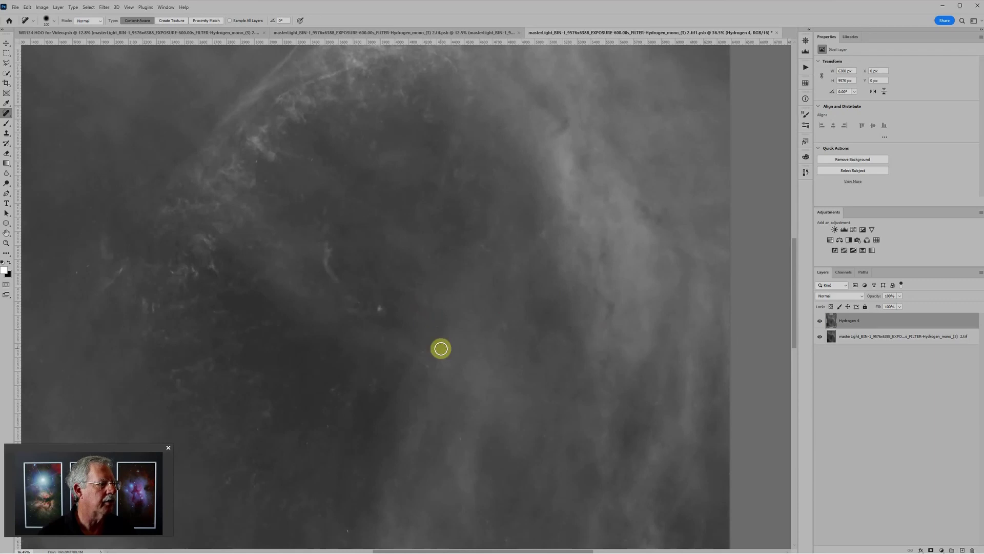
{"action": "left_click", "coordinate": [439, 354]}
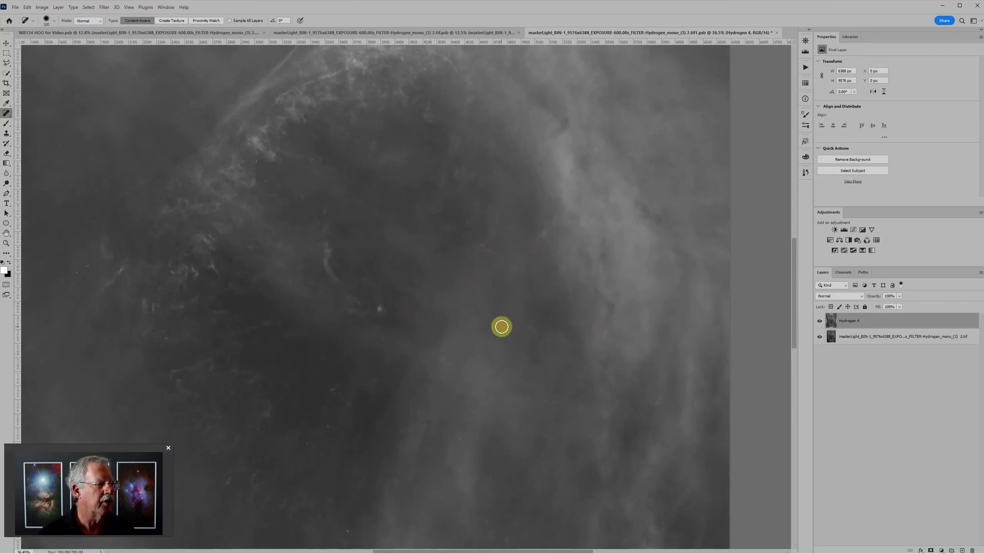
{"action": "left_click", "coordinate": [501, 327]}
Step: Examine the Hydrogen 4 layer across the nebula's rim, interior and surrounding gas for remaining blemishes
{"action": "left_click_drag", "start_coordinate": [446, 257], "coordinate": [626, 269]}
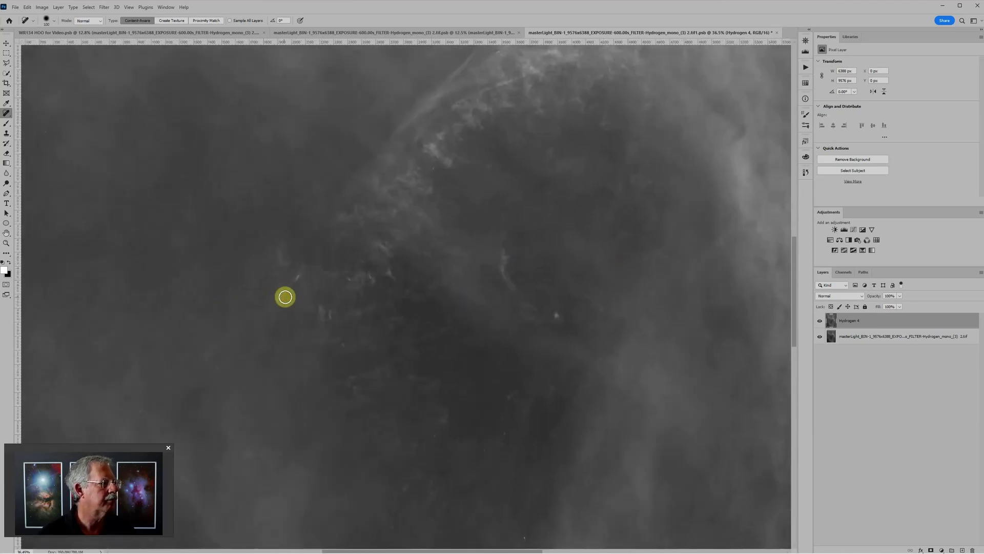
{"action": "scroll", "coordinate": [239, 378], "scroll_direction": "down", "scroll_amount": 2}
{"action": "scroll", "coordinate": [301, 237], "scroll_direction": "down", "scroll_amount": 2}
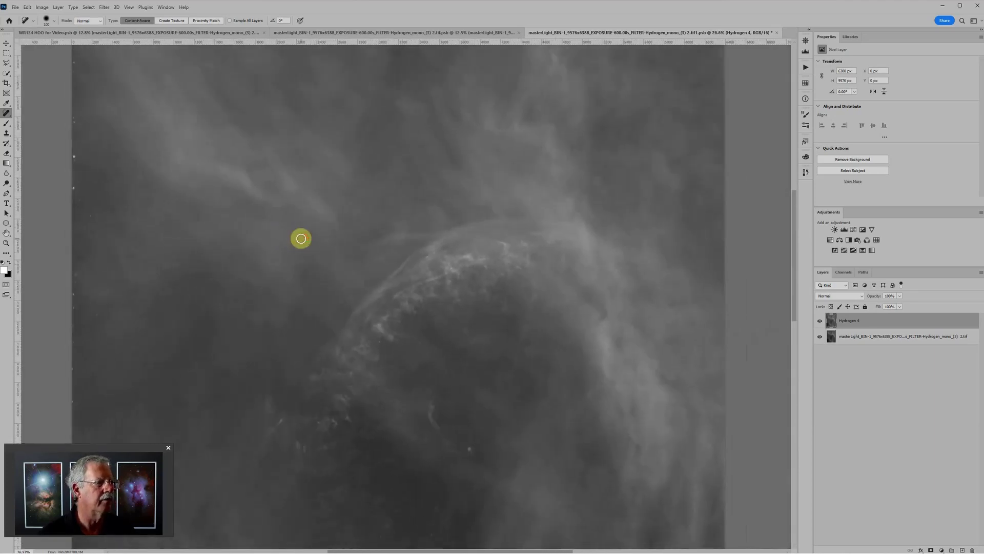
{"action": "left_click_drag", "start_coordinate": [263, 259], "coordinate": [297, 114]}
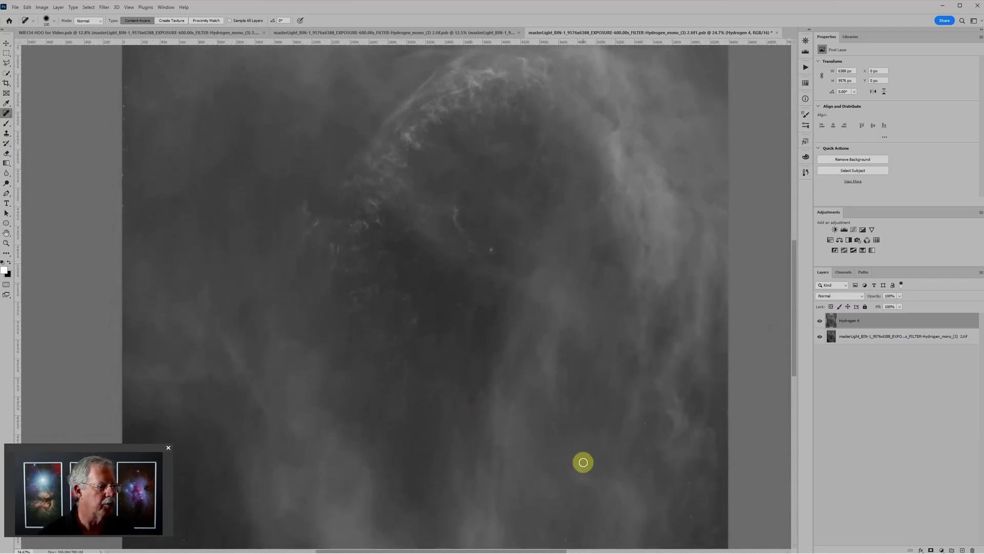
{"action": "left_click_drag", "start_coordinate": [582, 461], "coordinate": [554, 330]}
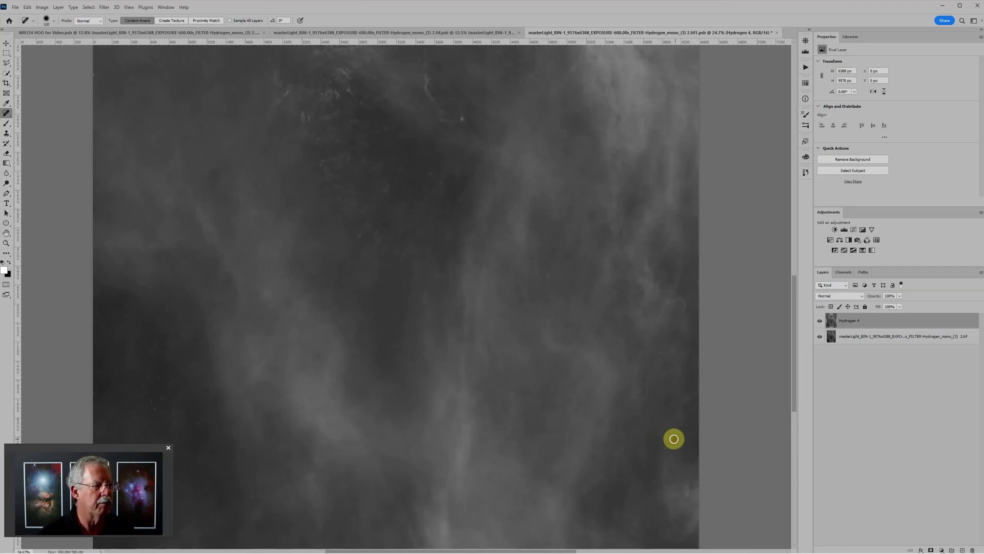
{"action": "left_click_drag", "start_coordinate": [673, 439], "coordinate": [524, 470]}
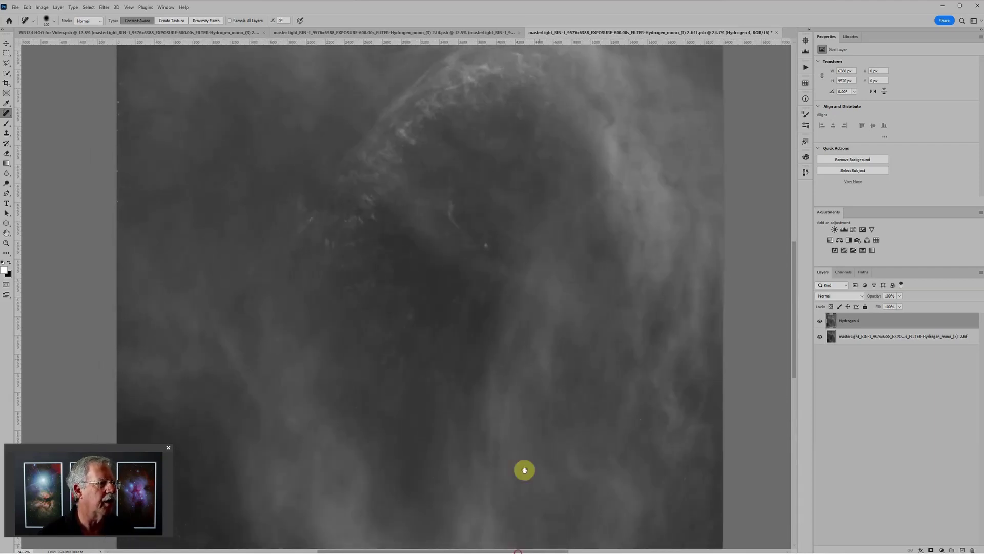
{"action": "scroll", "coordinate": [524, 470], "scroll_direction": "up", "scroll_amount": 1}
{"action": "scroll", "coordinate": [513, 343], "scroll_direction": "up", "scroll_amount": 1}
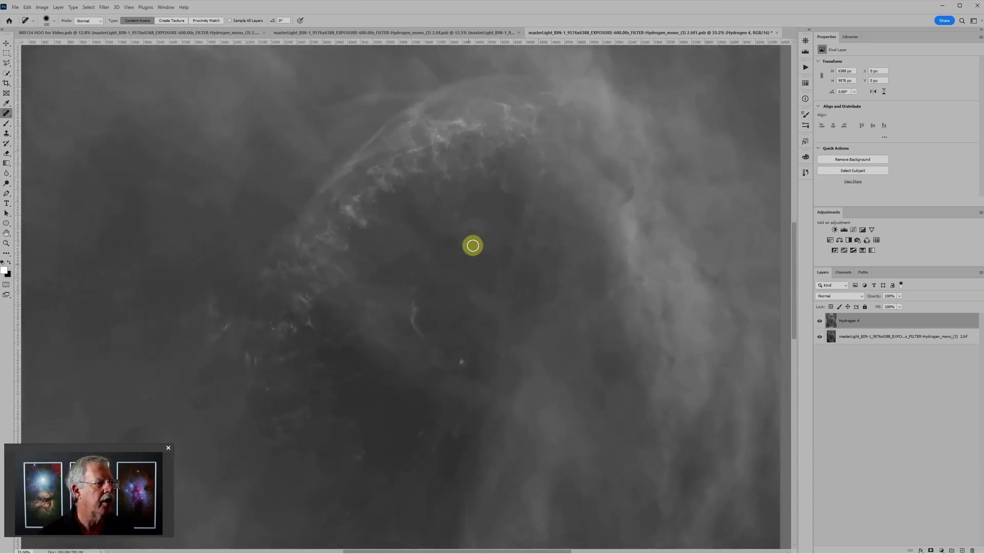
{"action": "scroll", "coordinate": [518, 358], "scroll_direction": "up", "scroll_amount": 3}
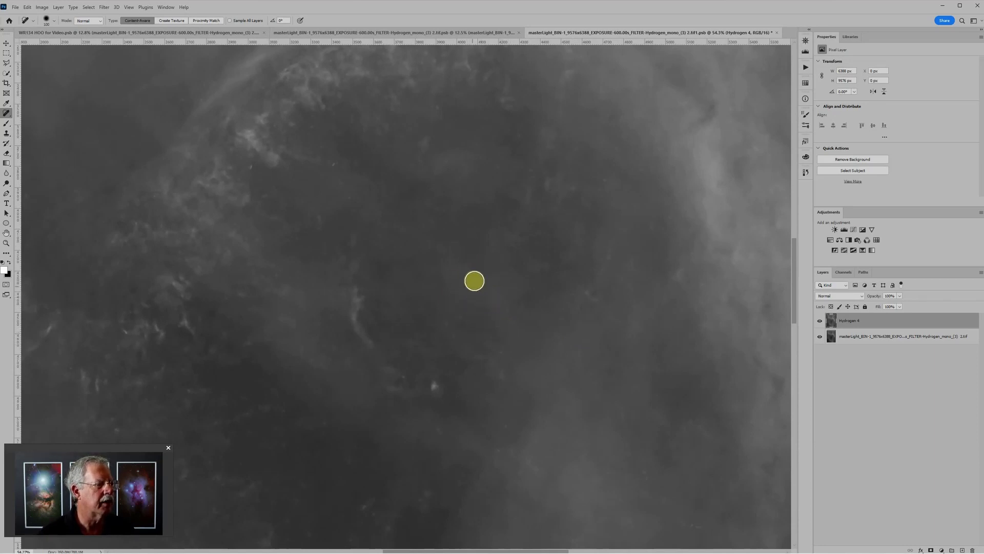
{"action": "scroll", "coordinate": [469, 291], "scroll_direction": "down", "scroll_amount": 1}
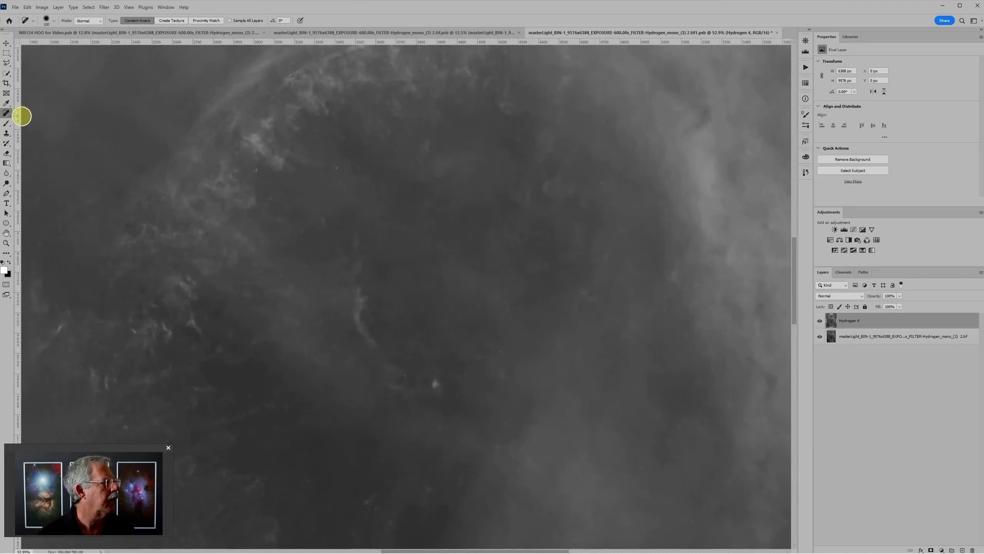
Step: Try to retouch the nebula's dark interior on the Hydrogen 4 layer using a reduced-size Healing Brush and a sampled source point
{"action": "left_click", "coordinate": [7, 113]}
{"action": "left_click", "coordinate": [38, 121]}
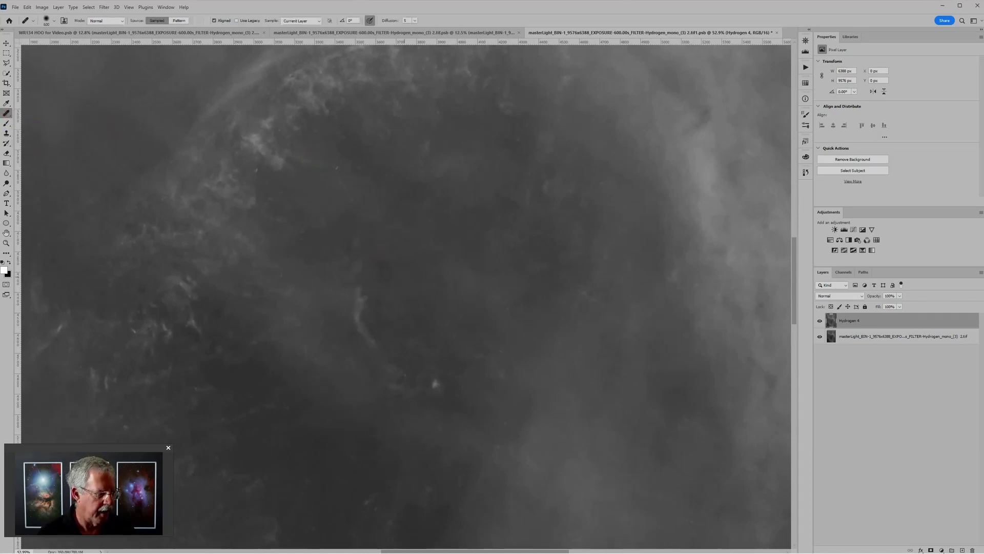
{"action": "key", "text": "bracketleft"}
{"action": "key", "text": "bracketleft"}
{"action": "key", "text": "bracketleft"}
{"action": "left_click", "coordinate": [398, 286], "text": "alt"}
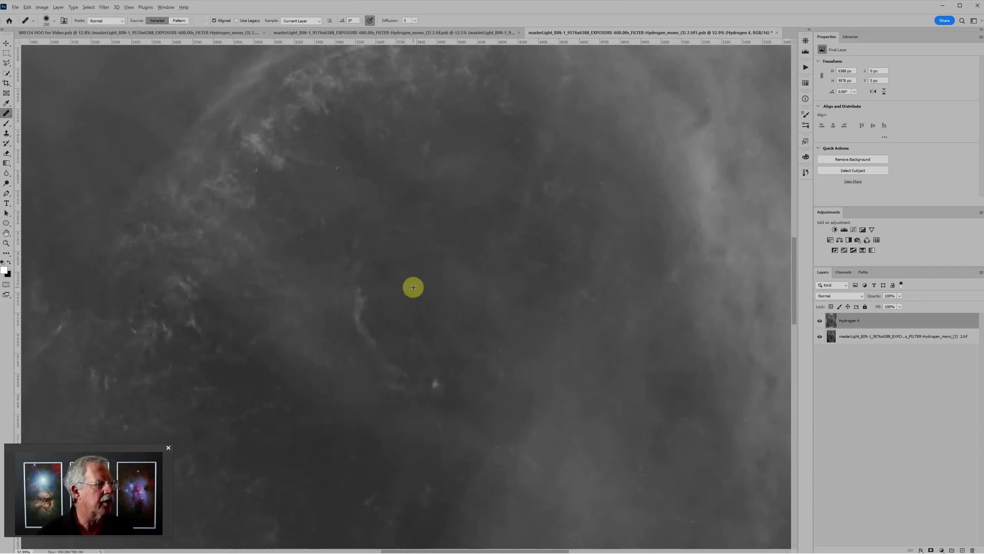
{"action": "left_click", "coordinate": [453, 284]}
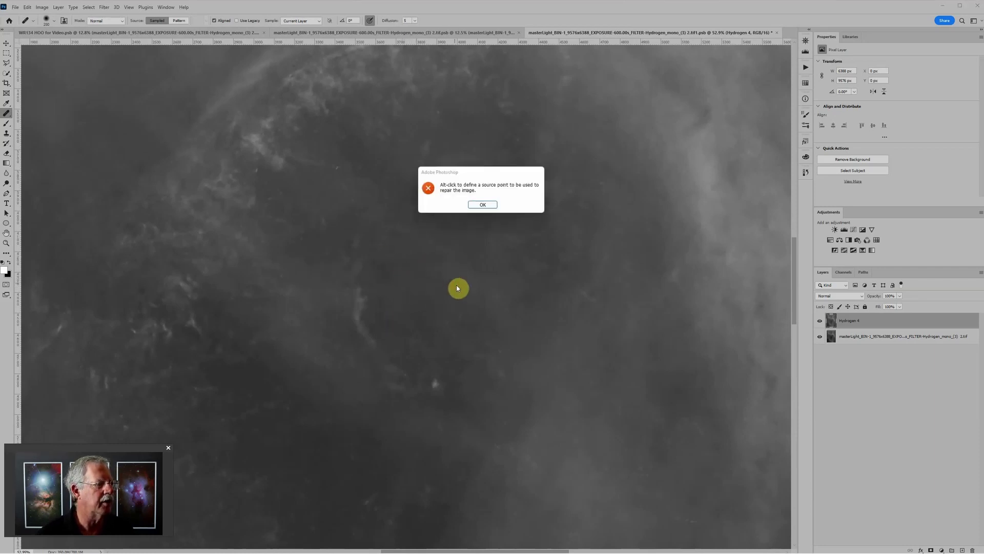
{"action": "left_click", "coordinate": [473, 205]}
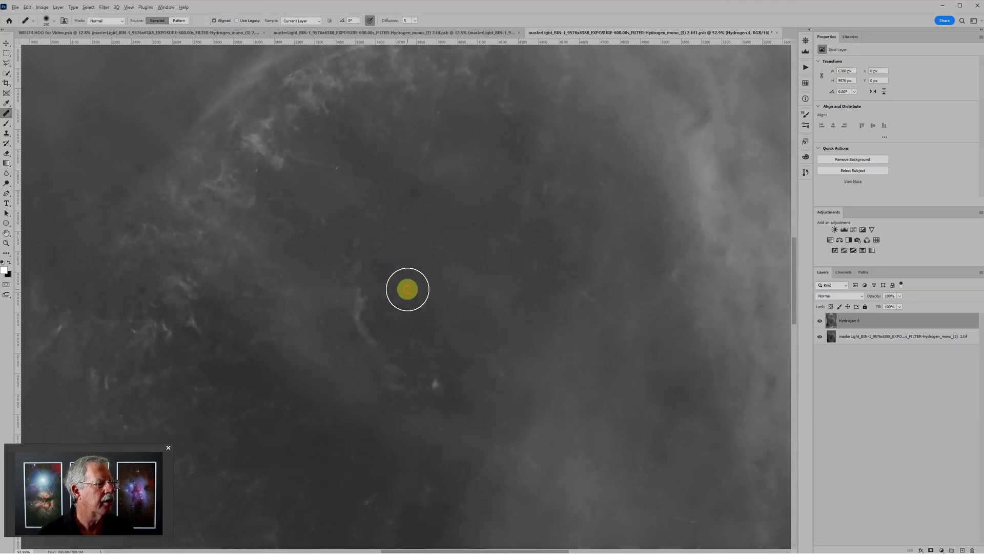
{"action": "left_click", "coordinate": [444, 286]}
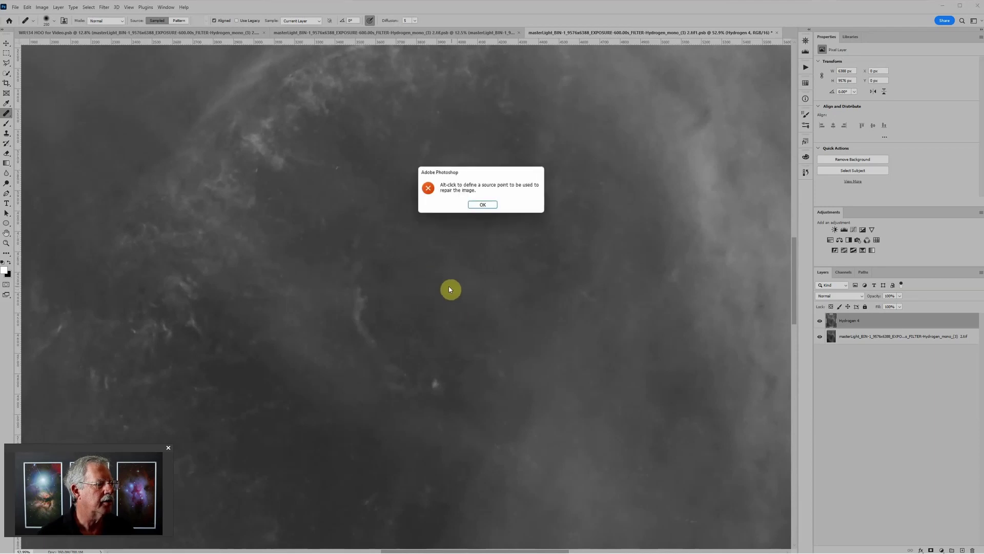
{"action": "left_click", "coordinate": [482, 205]}
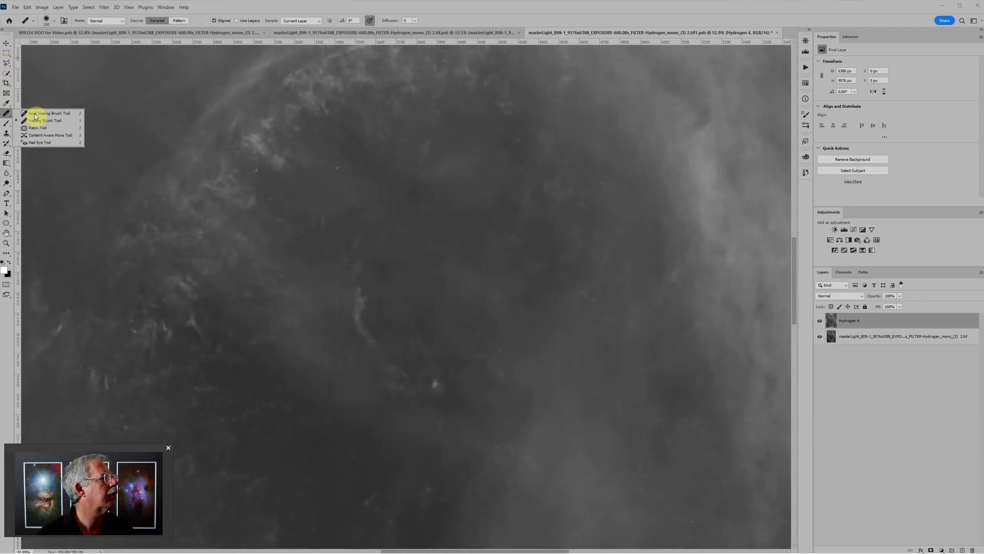
Step: Retouch the nebula's dark interior beside the curved filament on the Hydrogen 4 layer using the Healing Brush and sampled source points
{"action": "left_click", "coordinate": [34, 119], "text": "alt"}
{"action": "left_click_drag", "start_coordinate": [379, 269], "coordinate": [402, 294]}
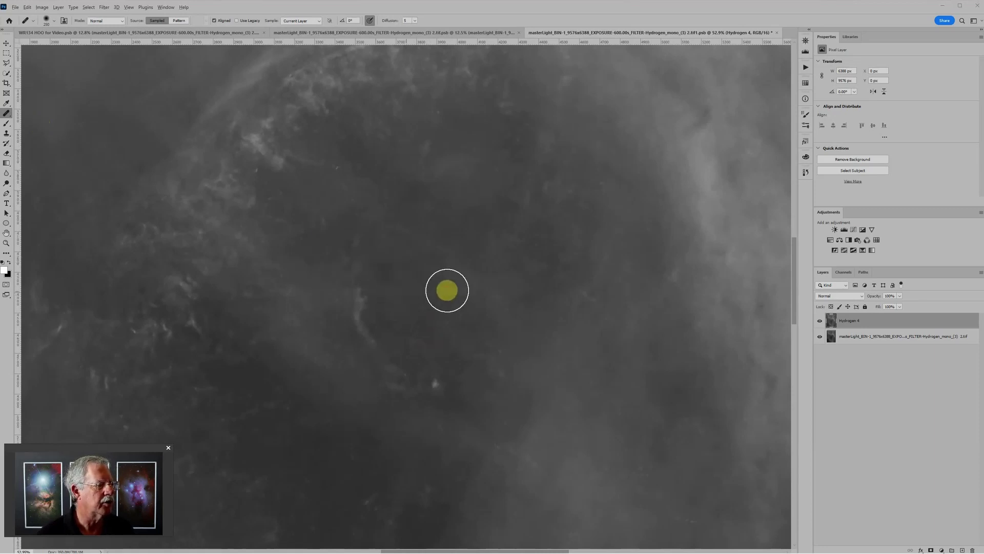
{"action": "left_click", "coordinate": [447, 288]}
{"action": "left_click", "coordinate": [491, 203]}
{"action": "left_click", "coordinate": [454, 284]}
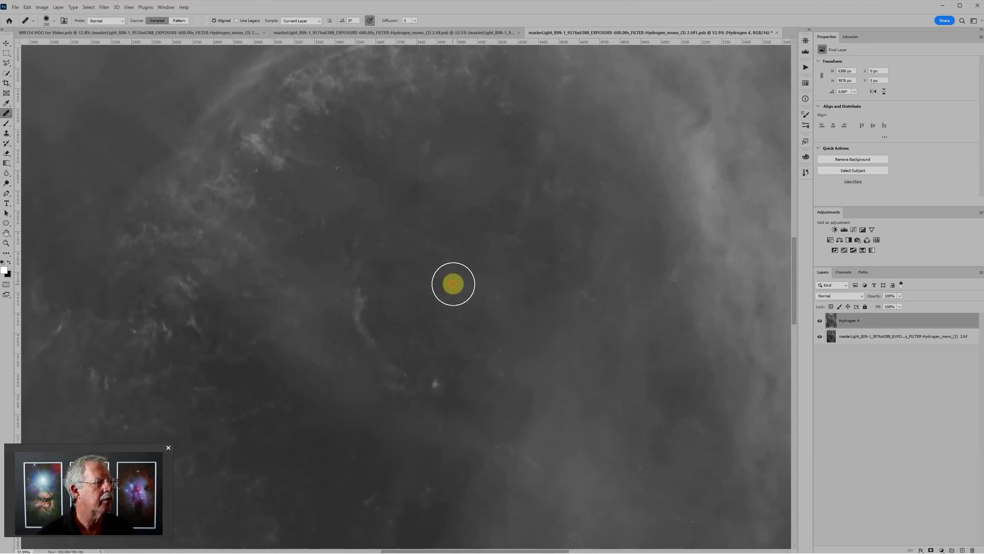
{"action": "key", "text": "Return"}
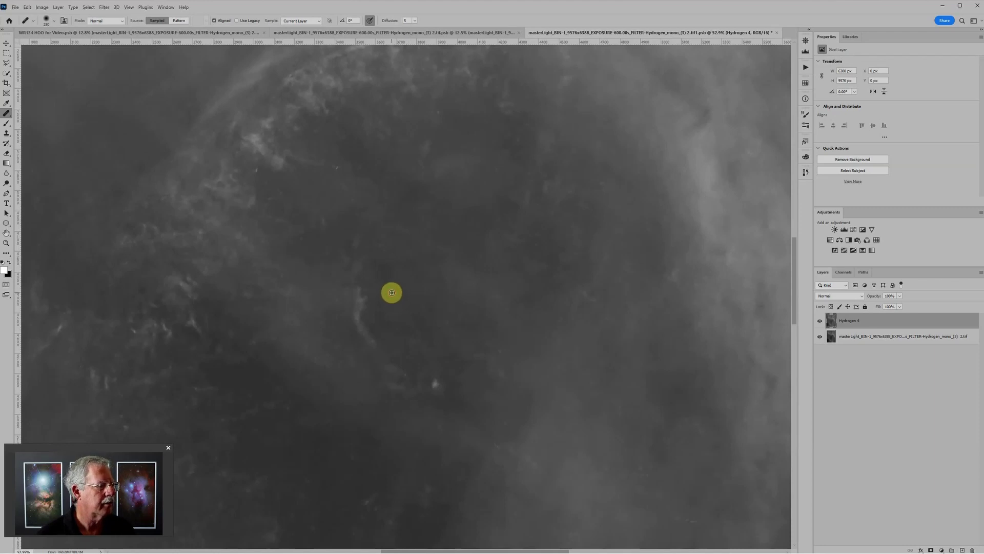
{"action": "left_click", "coordinate": [392, 293], "text": "alt"}
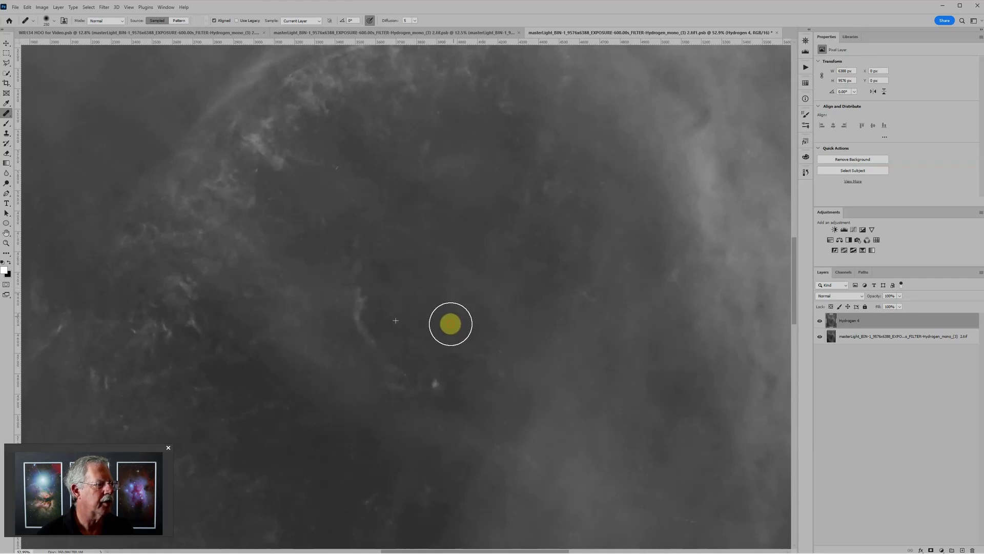
Step: Compare the nested document with Hydrogen 4 hidden and shown, and delete the older hydrogen layer beneath it
{"action": "scroll", "coordinate": [516, 354], "scroll_direction": "down", "scroll_amount": 5}
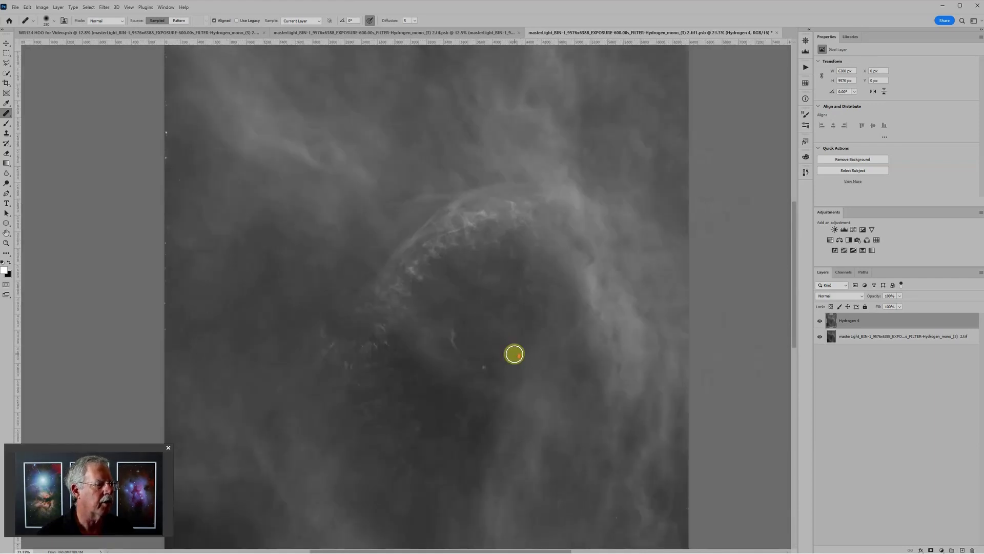
{"action": "left_click", "coordinate": [851, 340]}
{"action": "left_click", "coordinate": [818, 322]}
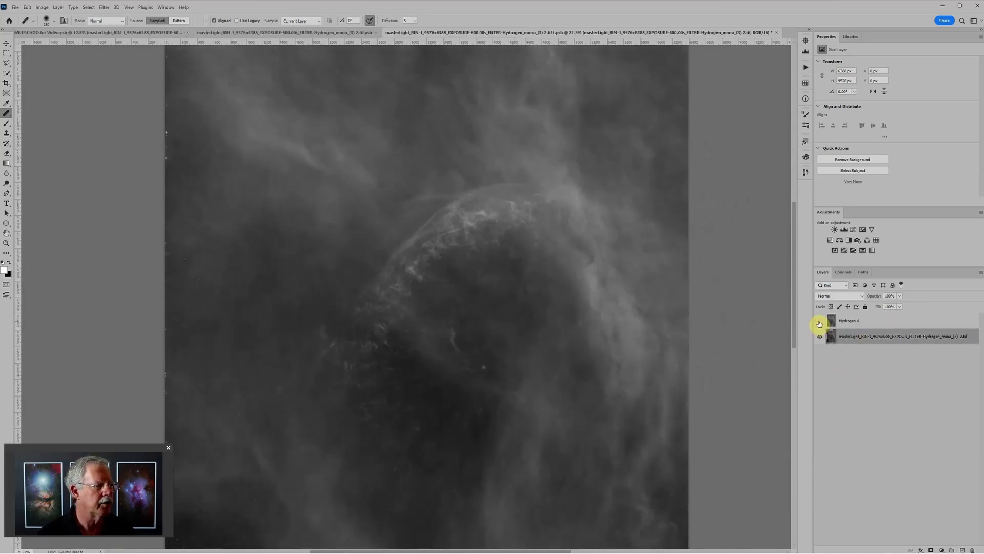
{"action": "left_click", "coordinate": [818, 322]}
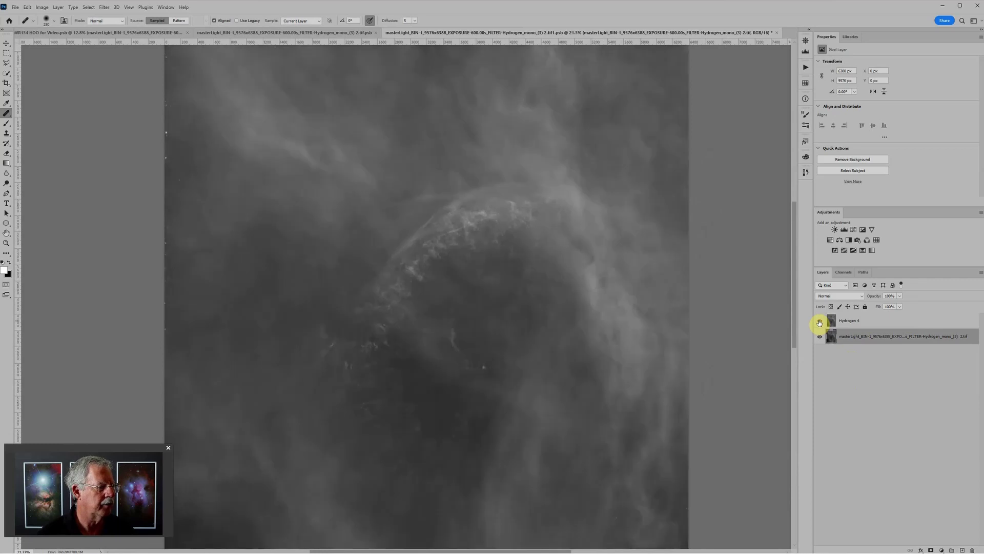
{"action": "scroll", "coordinate": [706, 358], "scroll_direction": "down", "scroll_amount": 2}
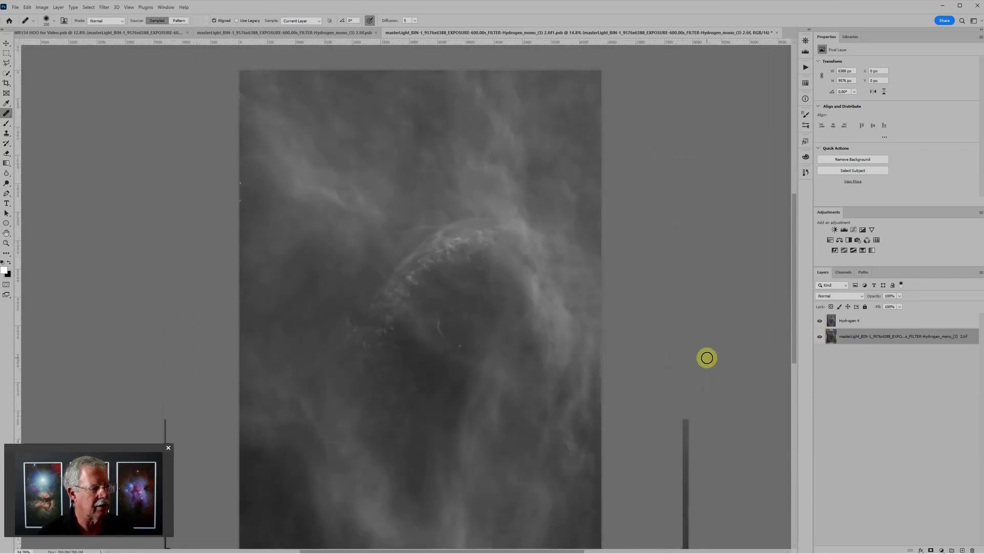
{"action": "scroll", "coordinate": [702, 362], "scroll_direction": "down", "scroll_amount": 1}
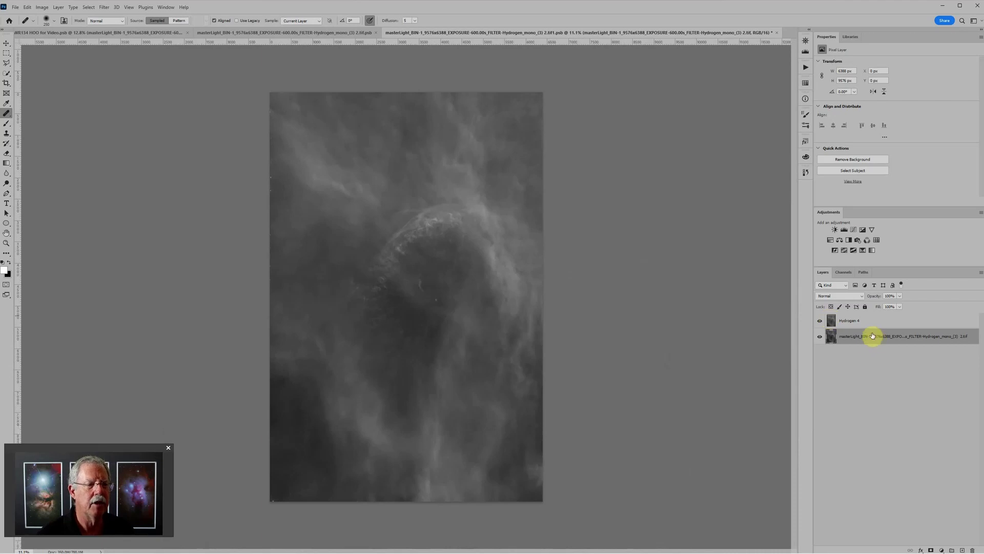
{"action": "left_click", "coordinate": [970, 550]}
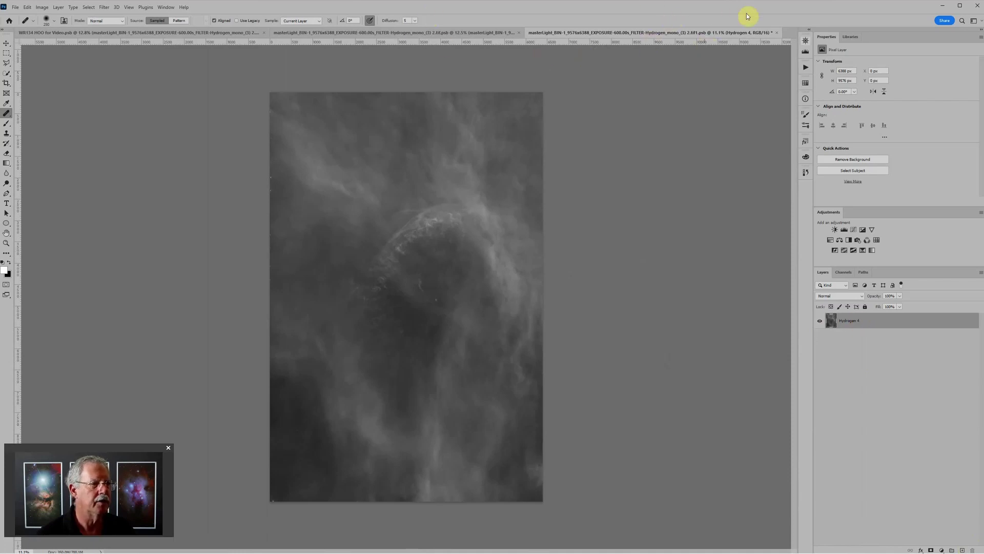
Step: Close both nested hydrogen smart object documents, saving their changes back to the main WR134 HOO composite
{"action": "left_click", "coordinate": [778, 32]}
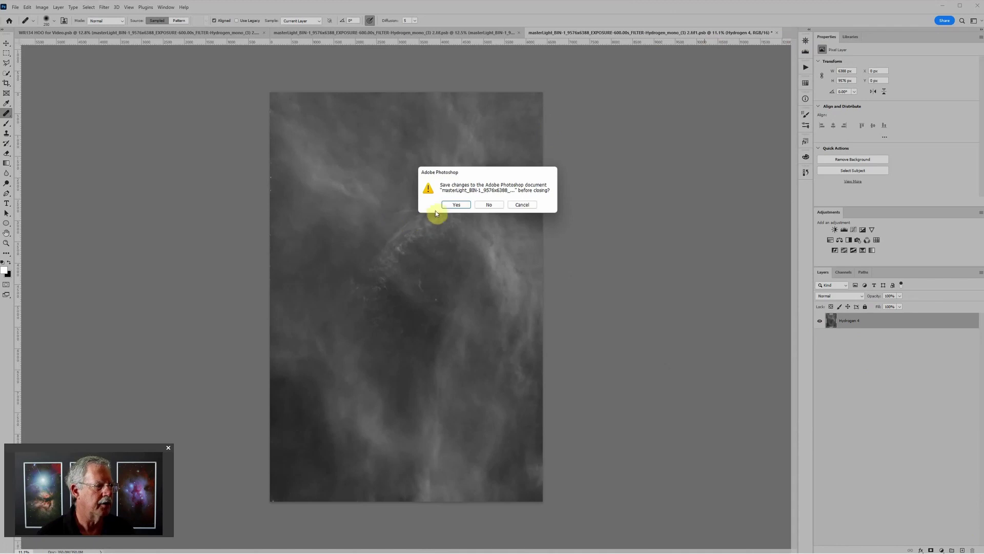
{"action": "left_click", "coordinate": [452, 204]}
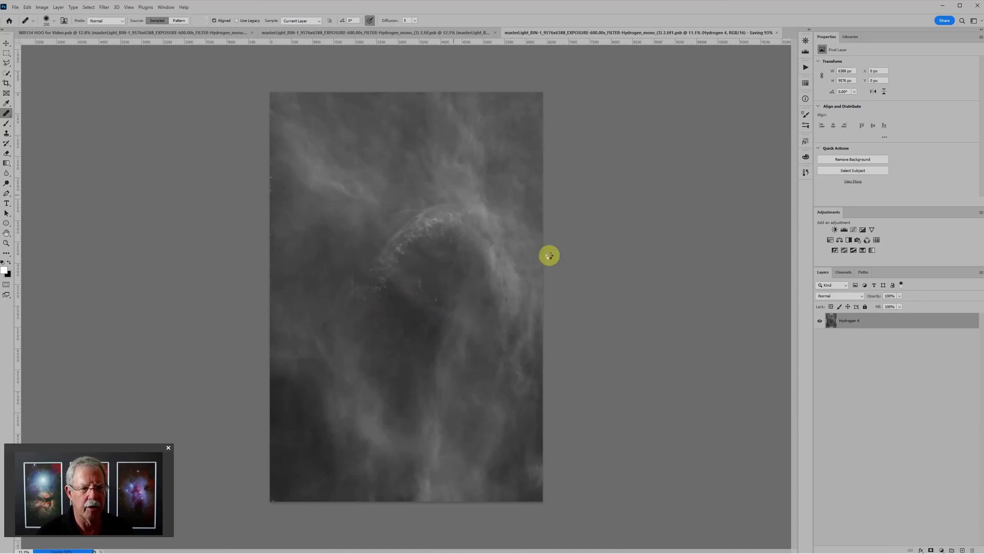
{"action": "key", "text": "ctrl+w"}
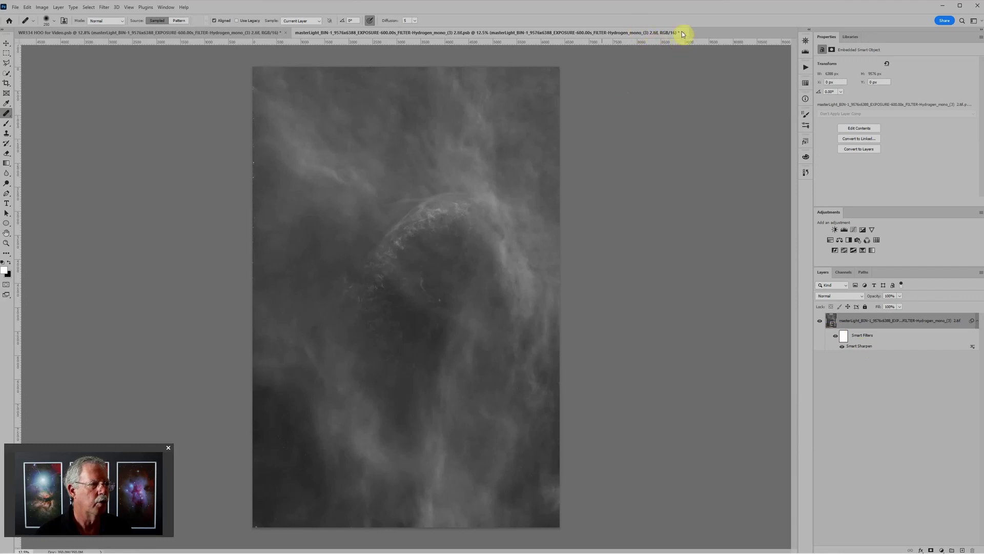
{"action": "left_click", "coordinate": [686, 33]}
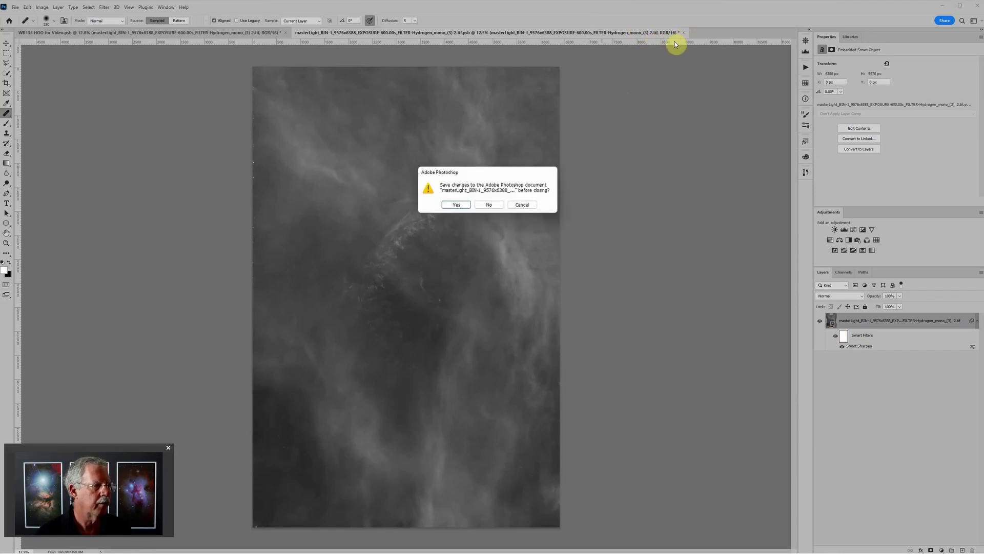
{"action": "left_click", "coordinate": [463, 205]}
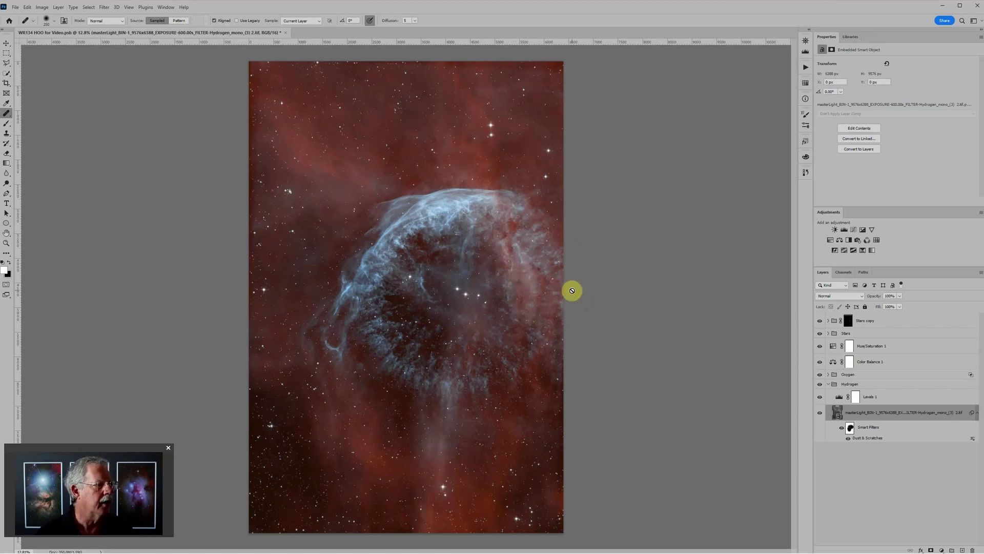
Step: Convert the hydrogen image layer with its Dust & Scratches smart filter into a new smart object
{"action": "scroll", "coordinate": [515, 254], "scroll_direction": "down", "scroll_amount": 2}
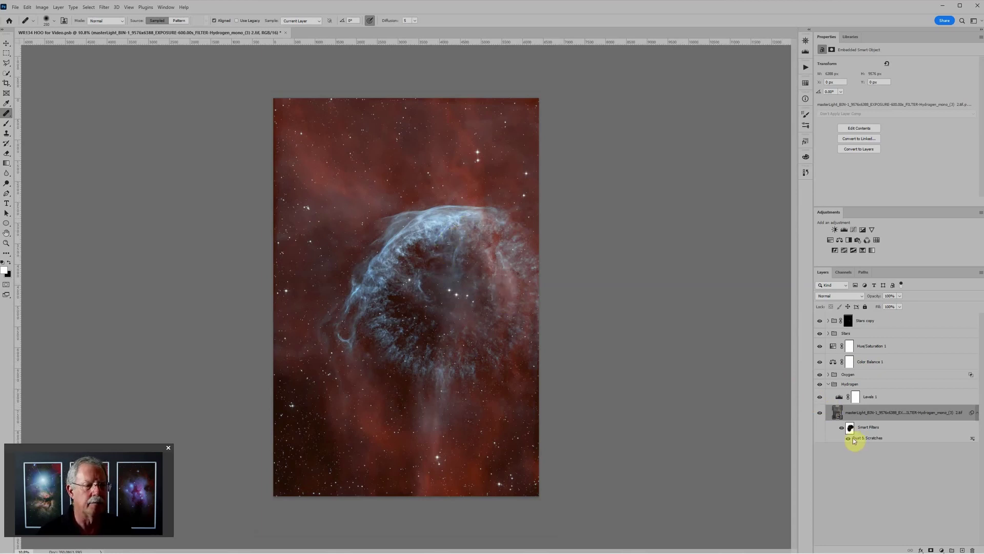
{"action": "right_click", "coordinate": [966, 410]}
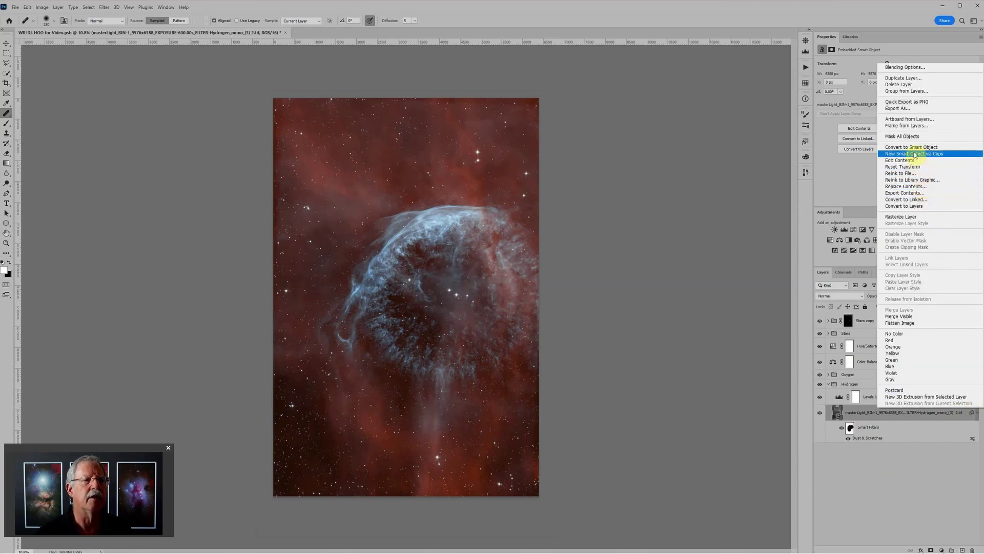
{"action": "key", "text": "Escape"}
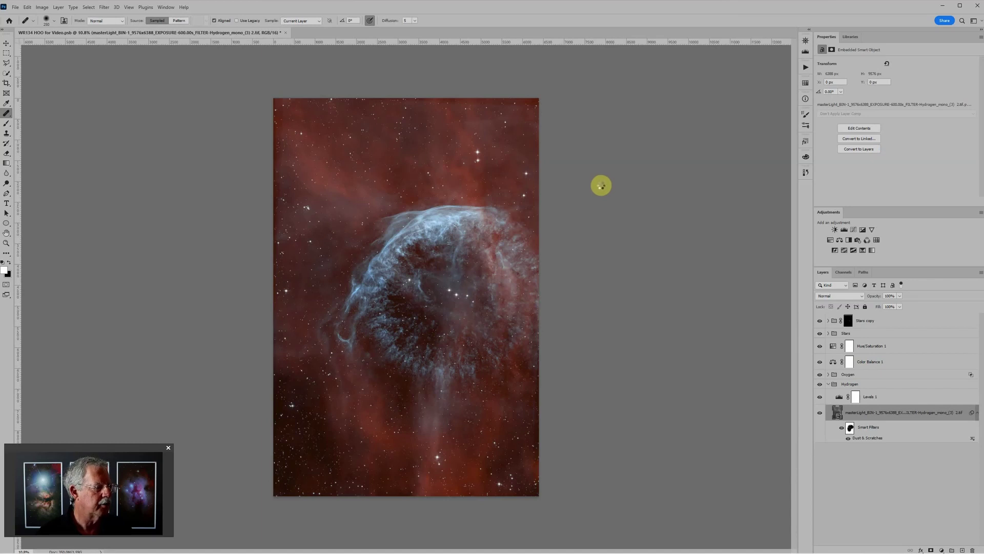
{"action": "key", "text": "ctrl+z"}
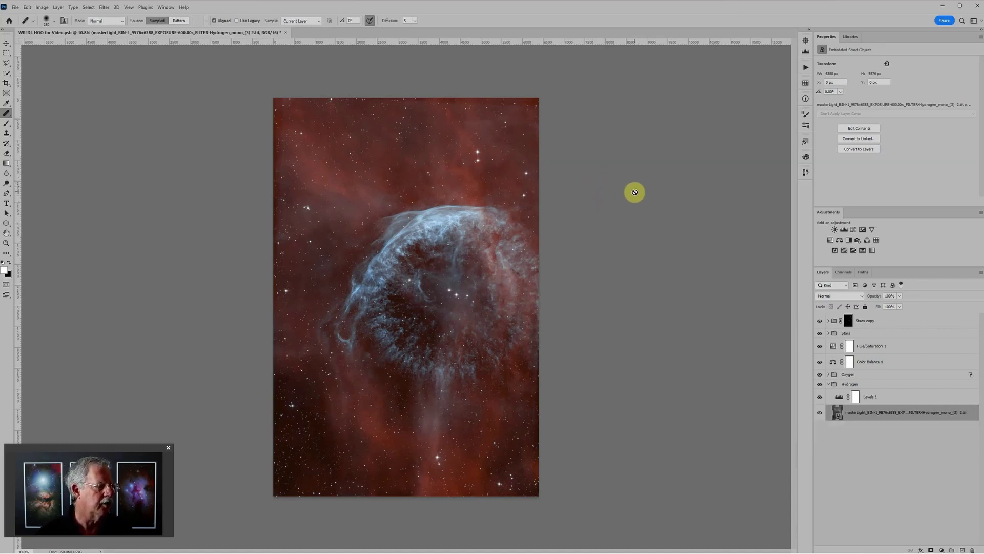
Step: Try an Unsharp Mask smart filter on the hydrogen layer with a 782.4-pixel radius and threshold 0
{"action": "left_click", "coordinate": [105, 7]}
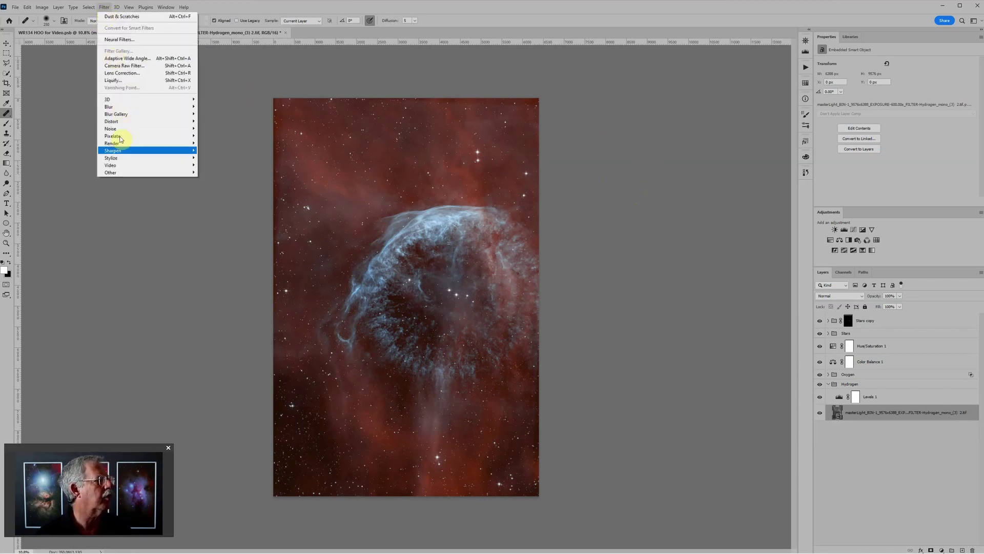
{"action": "mouse_move", "coordinate": [127, 153]}
{"action": "left_click", "coordinate": [220, 181]}
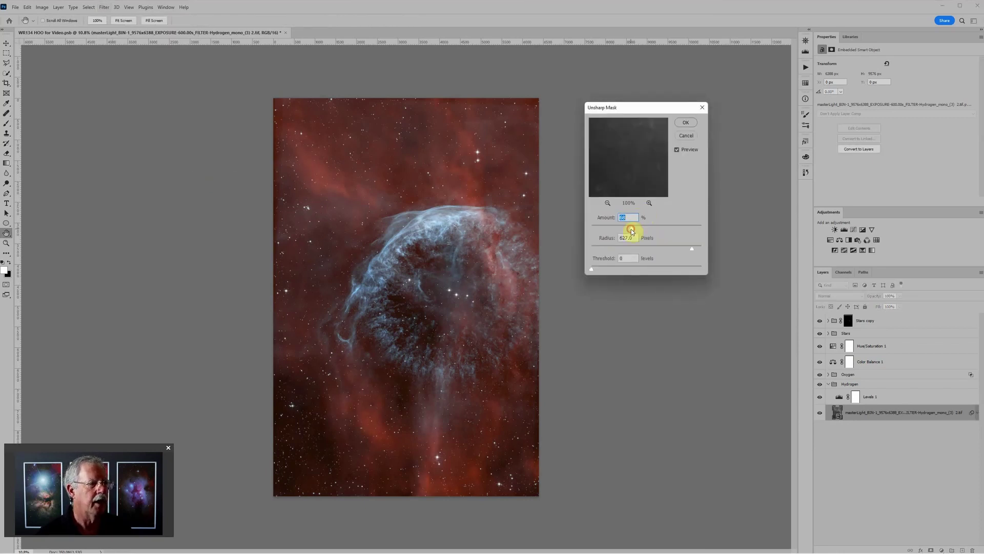
{"action": "left_click_drag", "start_coordinate": [632, 231], "coordinate": [624, 229]}
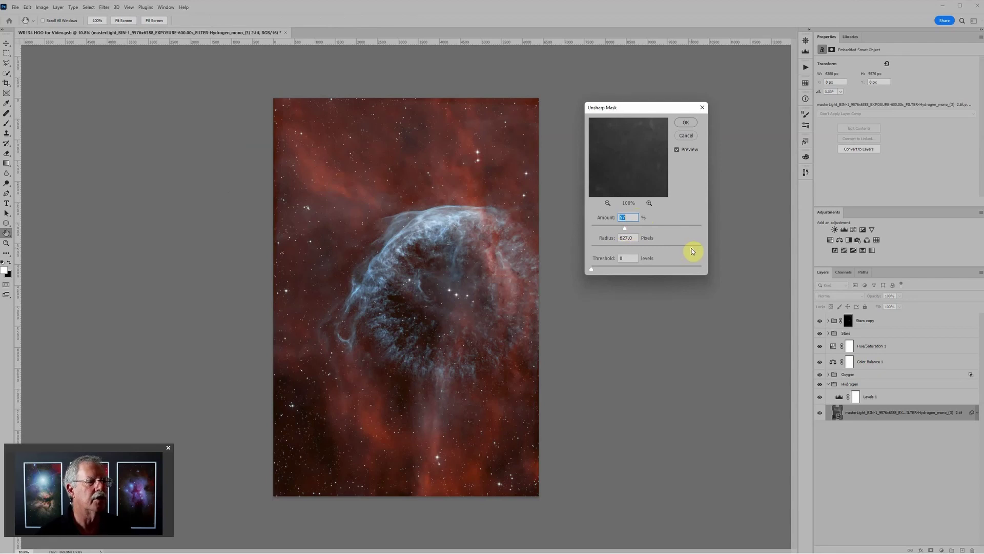
{"action": "left_click_drag", "start_coordinate": [697, 250], "coordinate": [696, 248]}
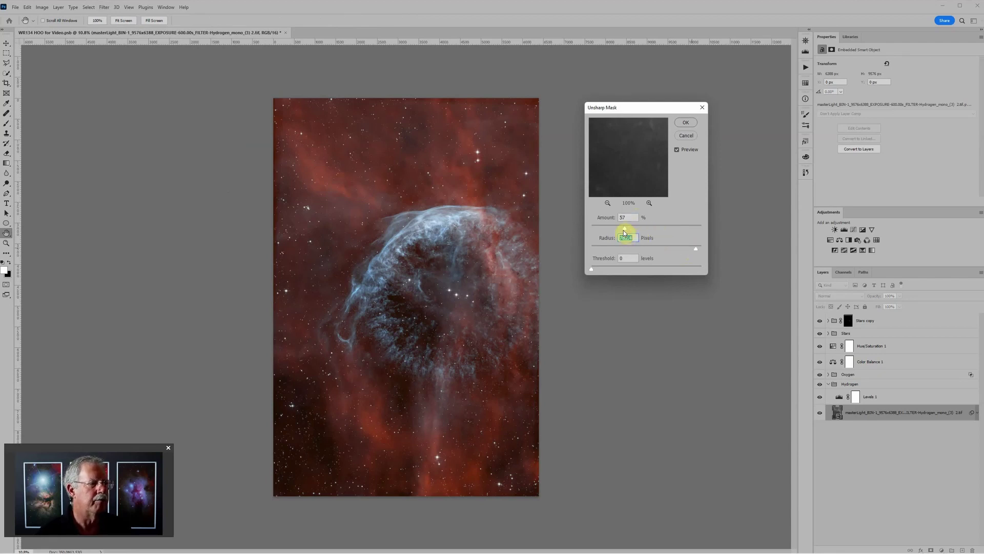
{"action": "mouse_move", "coordinate": [624, 229]}
{"action": "left_mouse_down"}
{"action": "mouse_move", "coordinate": [607, 228]}
{"action": "mouse_move", "coordinate": [641, 229]}
{"action": "left_mouse_up"}
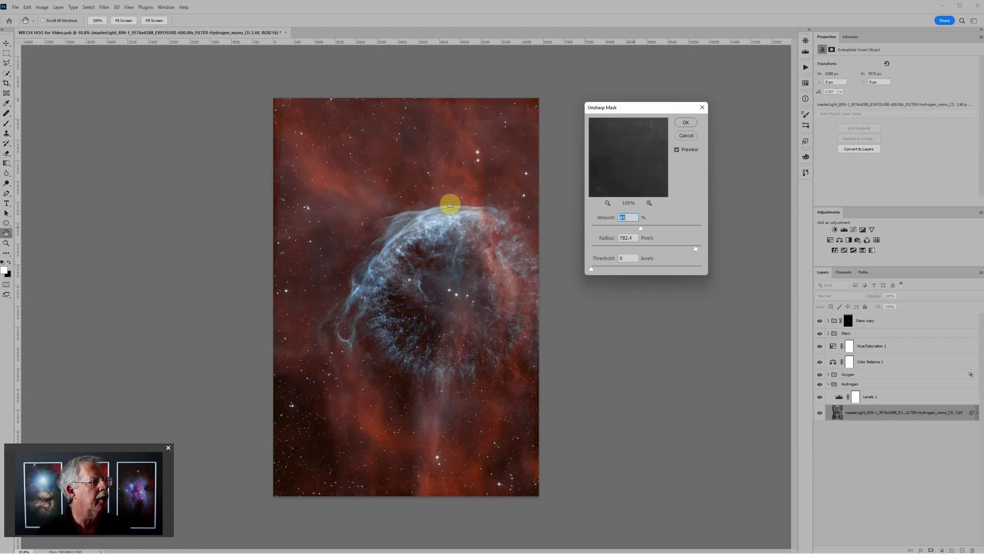
{"action": "left_click", "coordinate": [686, 123]}
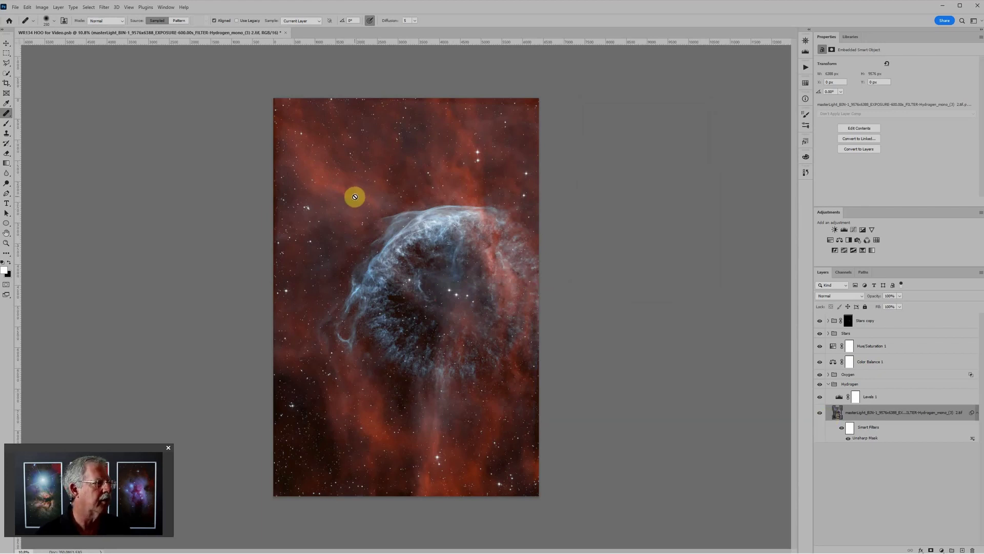
Step: Compare the composite with and without the Unsharp Mask, and revert the history to the Convert to Smart Object state
{"action": "left_click", "coordinate": [843, 429]}
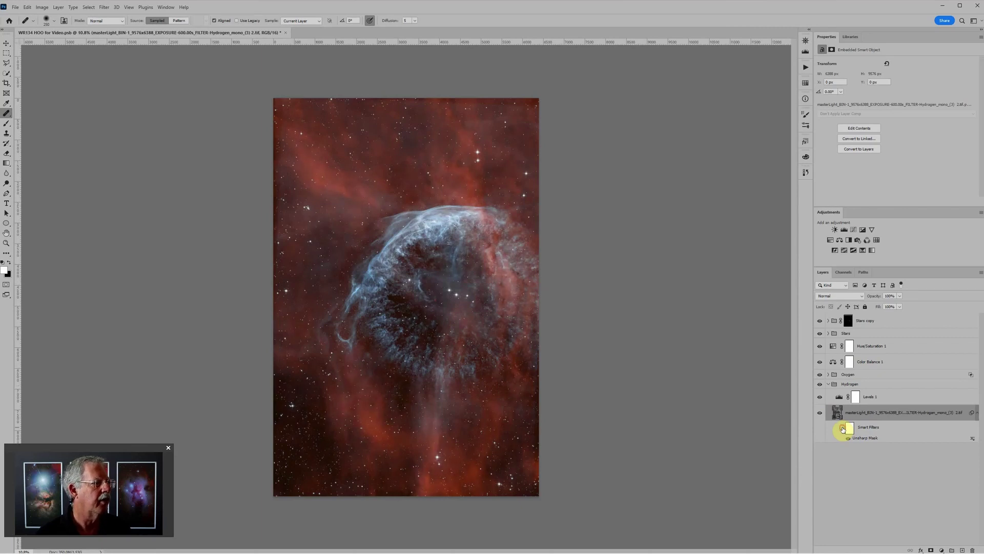
{"action": "left_click", "coordinate": [843, 429]}
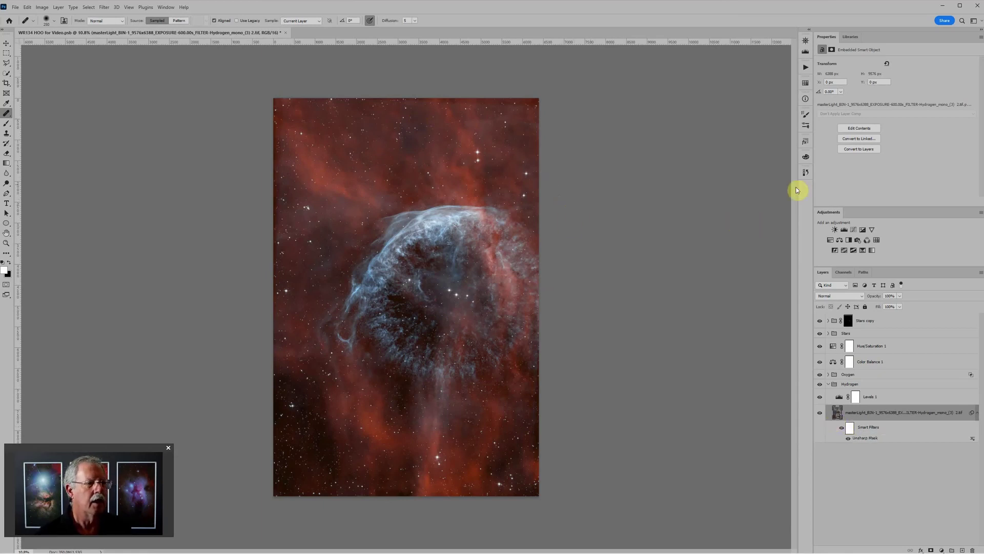
{"action": "left_click", "coordinate": [807, 174]}
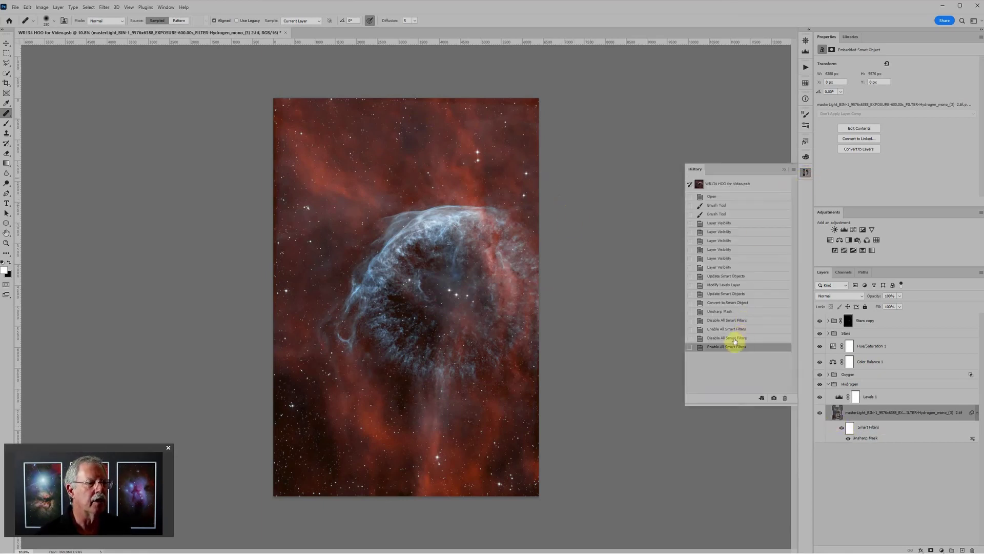
{"action": "left_click", "coordinate": [731, 303]}
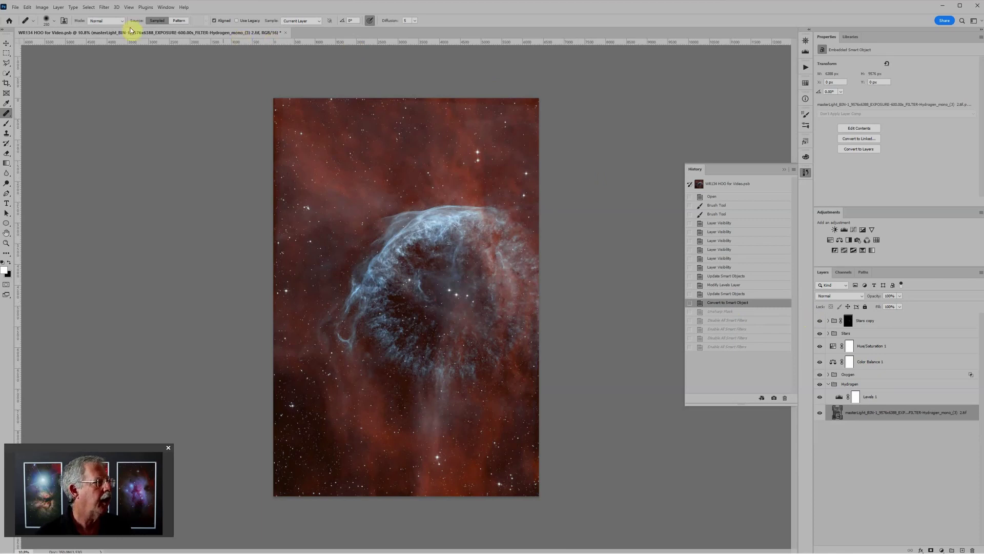
Step: Apply a Camera Raw Filter to the hydrogen layer with Texture +35, Clarity +22, Dehaze +14 and Contrast +7
{"action": "left_click", "coordinate": [105, 8]}
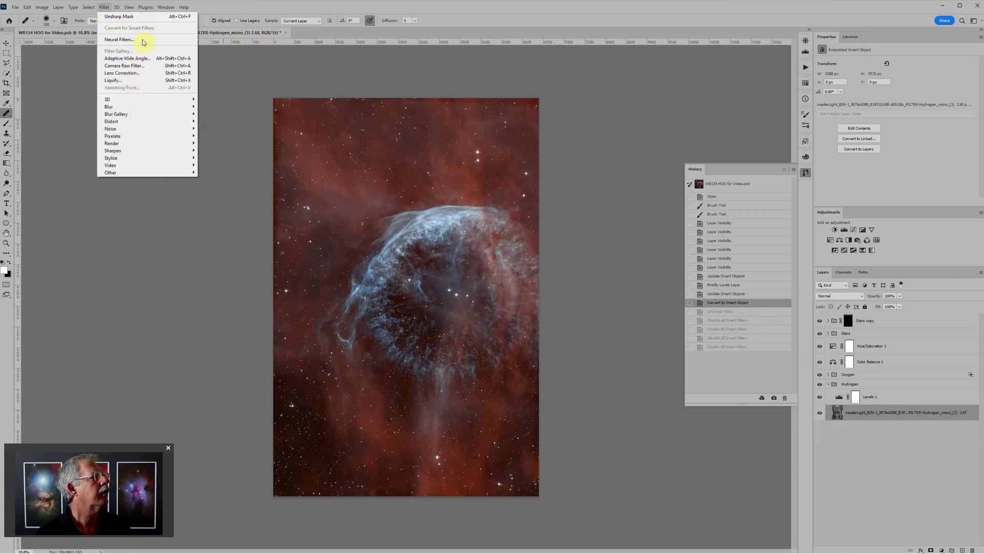
{"action": "left_click", "coordinate": [139, 66]}
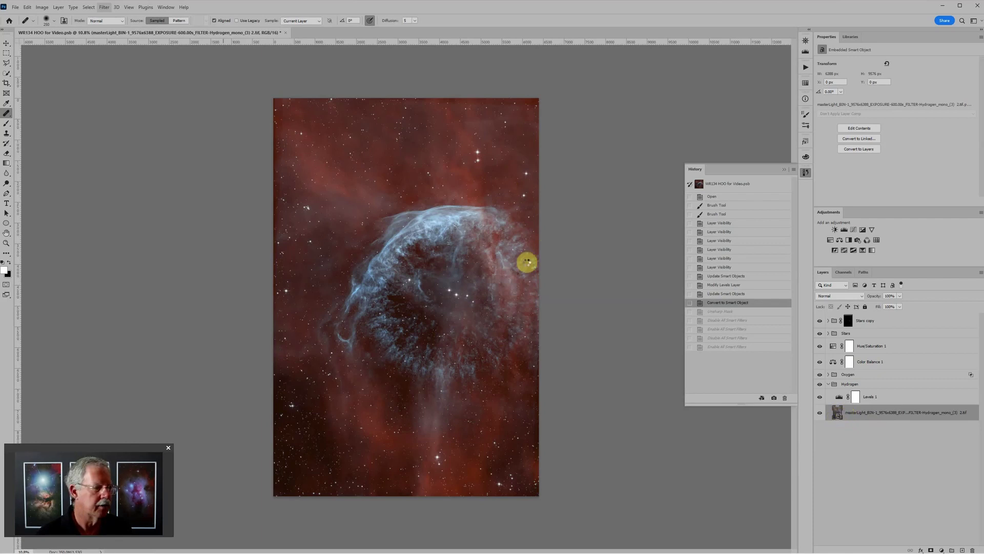
{"action": "key", "text": "ctrl+shift+a"}
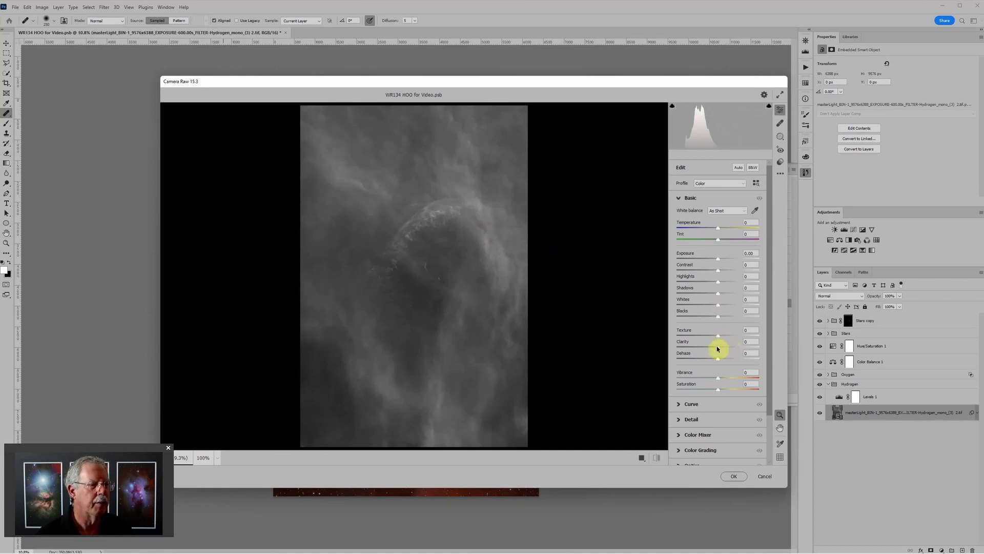
{"action": "left_click_drag", "start_coordinate": [718, 348], "coordinate": [734, 333]}
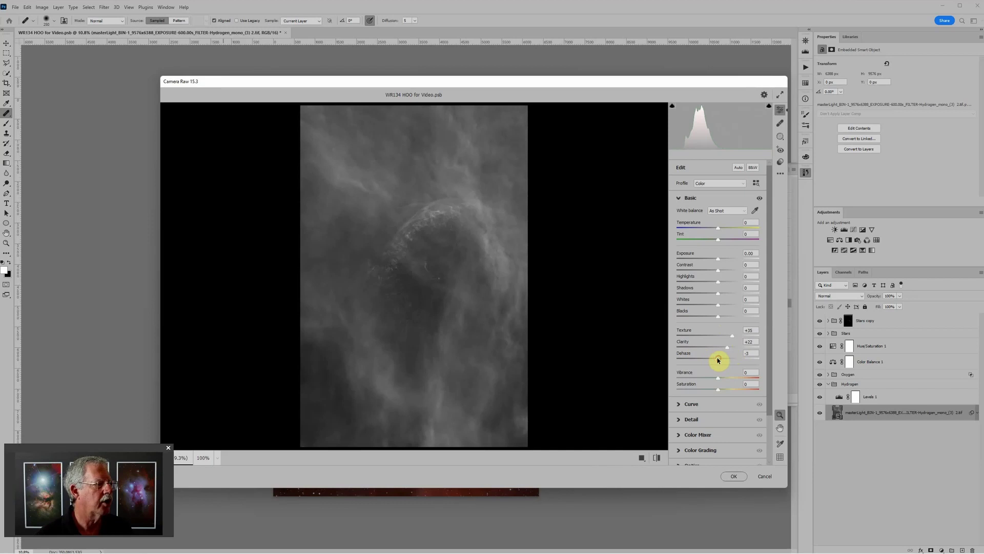
{"action": "left_click_drag", "start_coordinate": [718, 361], "coordinate": [725, 359]}
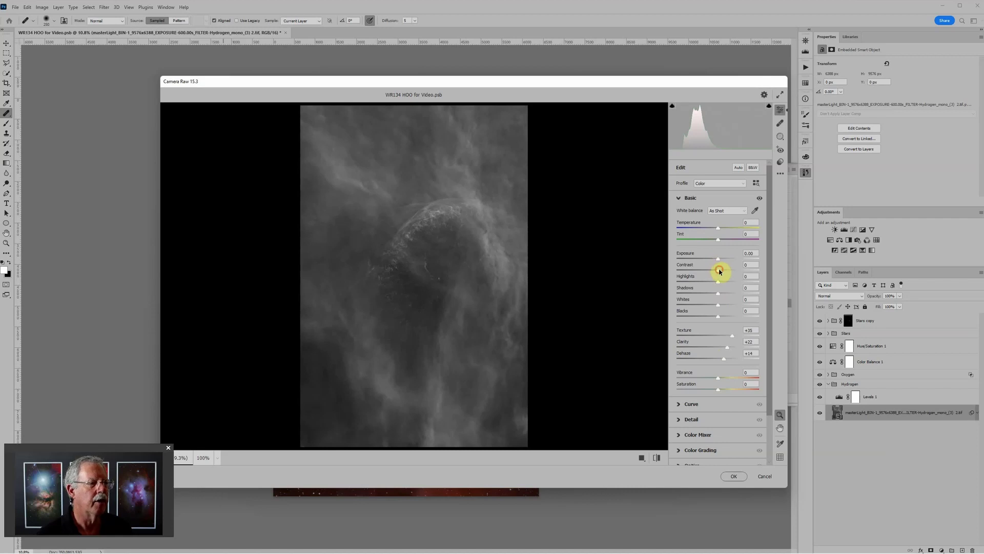
{"action": "left_click_drag", "start_coordinate": [720, 272], "coordinate": [721, 273]}
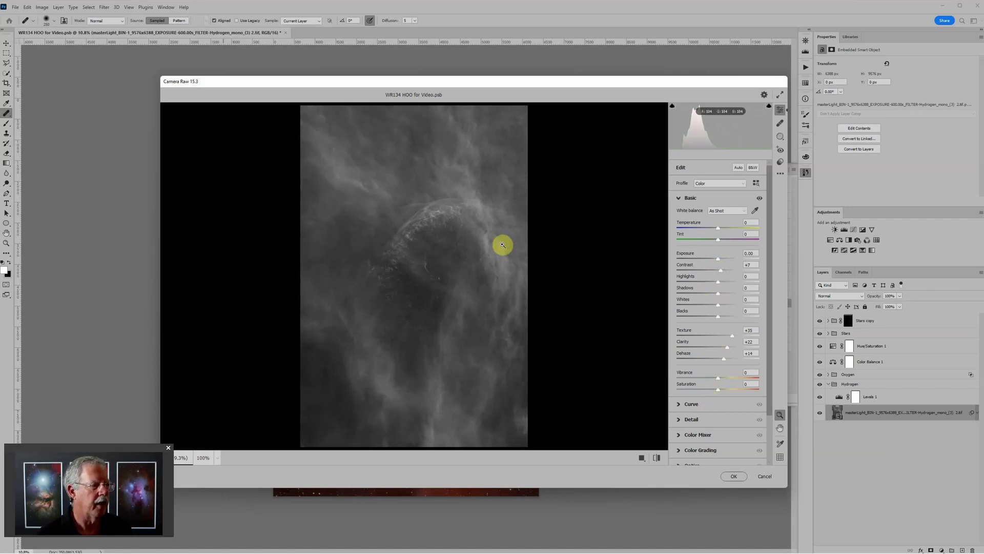
{"action": "left_click", "coordinate": [733, 476]}
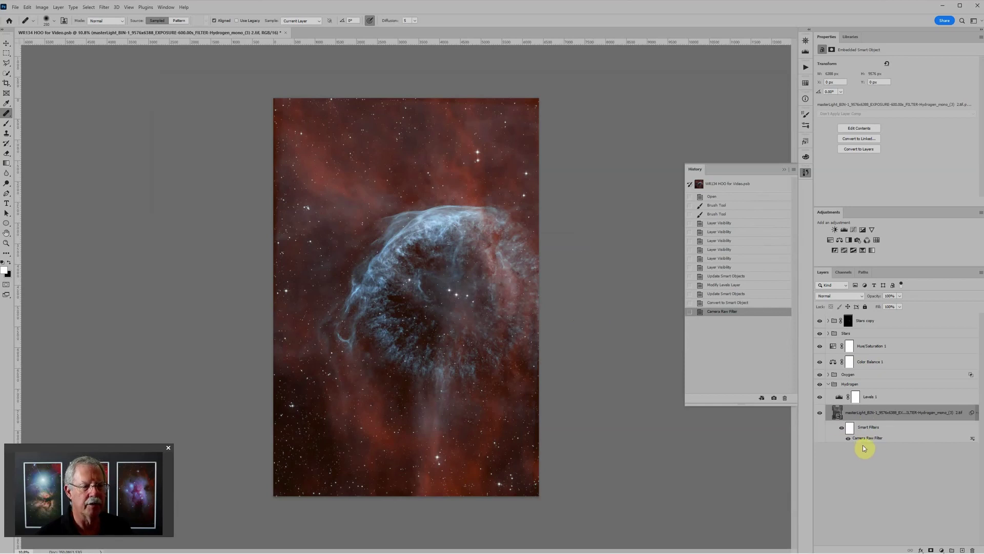
Step: Compare the composite with and without the Camera Raw smart filter on the hydrogen layer, leaving the filter enabled
{"action": "left_click_drag", "start_coordinate": [865, 442], "coordinate": [864, 440]}
{"action": "scroll", "coordinate": [373, 156], "scroll_direction": "up", "scroll_amount": 3}
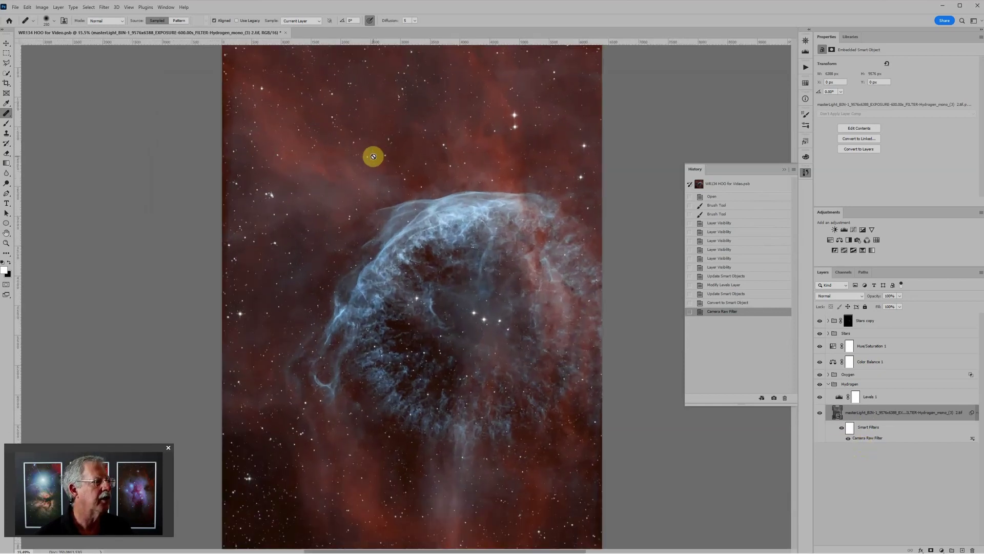
{"action": "scroll", "coordinate": [364, 152], "scroll_direction": "down", "scroll_amount": 3}
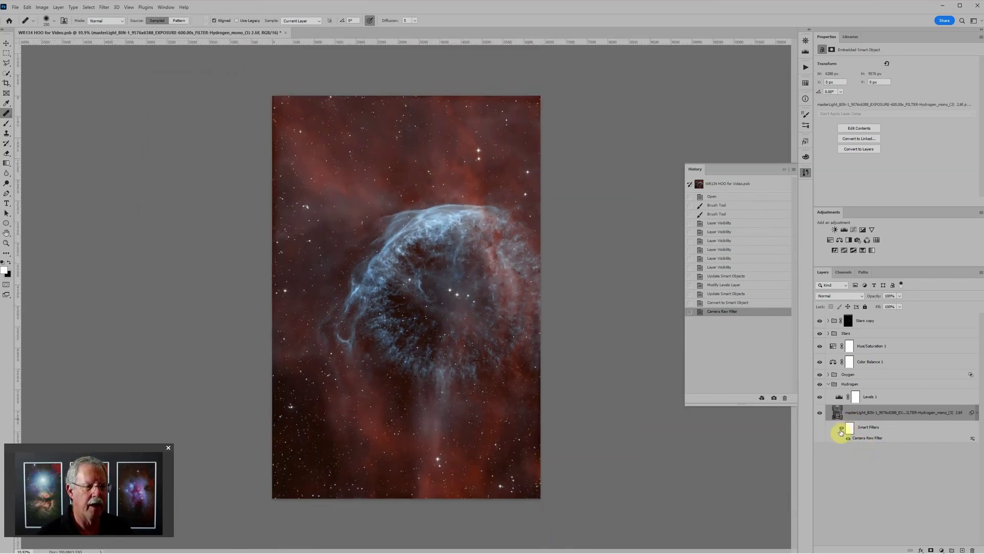
{"action": "left_click", "coordinate": [840, 429]}
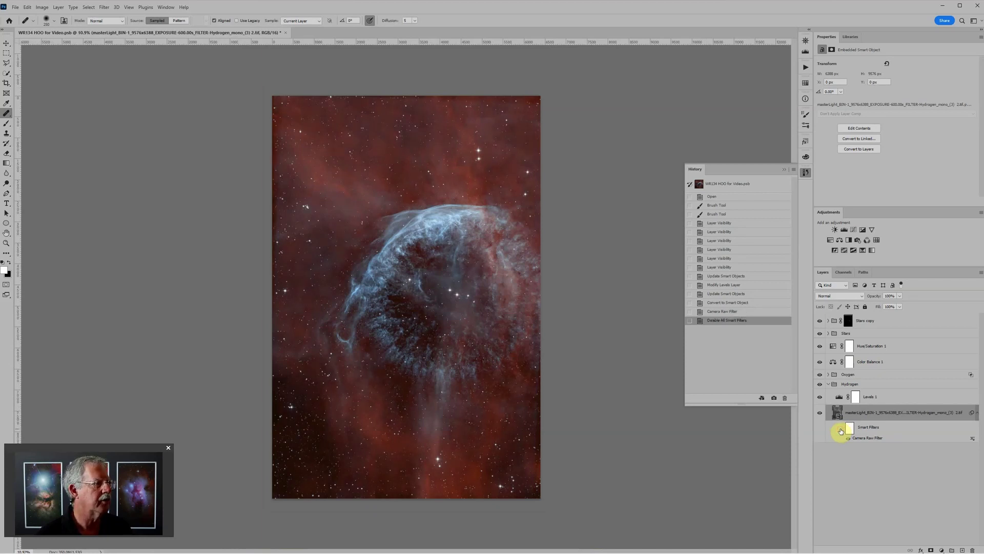
{"action": "left_click", "coordinate": [841, 429]}
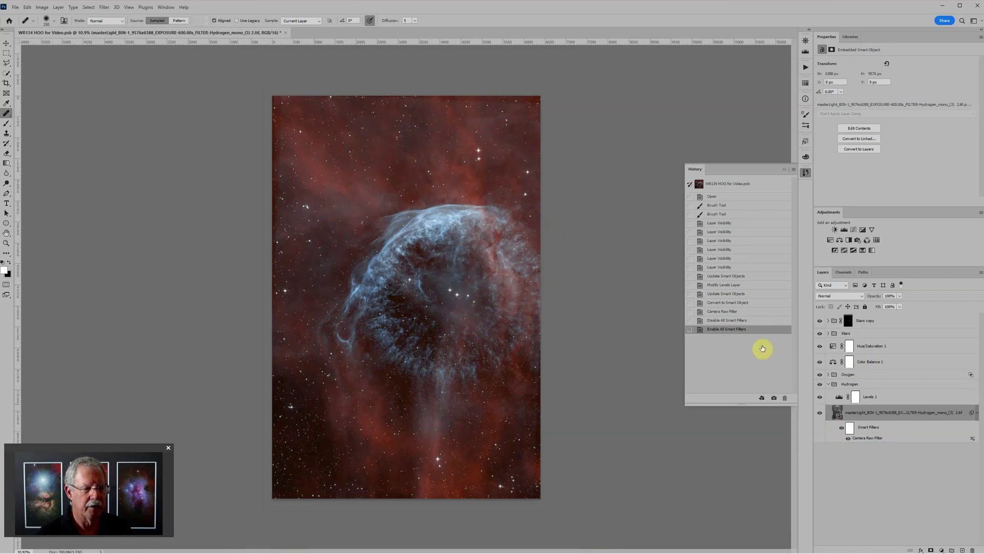
Step: Add an Unsharp Mask smart filter to the hydrogen layer with a reduced amount, a 782.4-pixel radius and threshold 0
{"action": "left_click", "coordinate": [104, 8]}
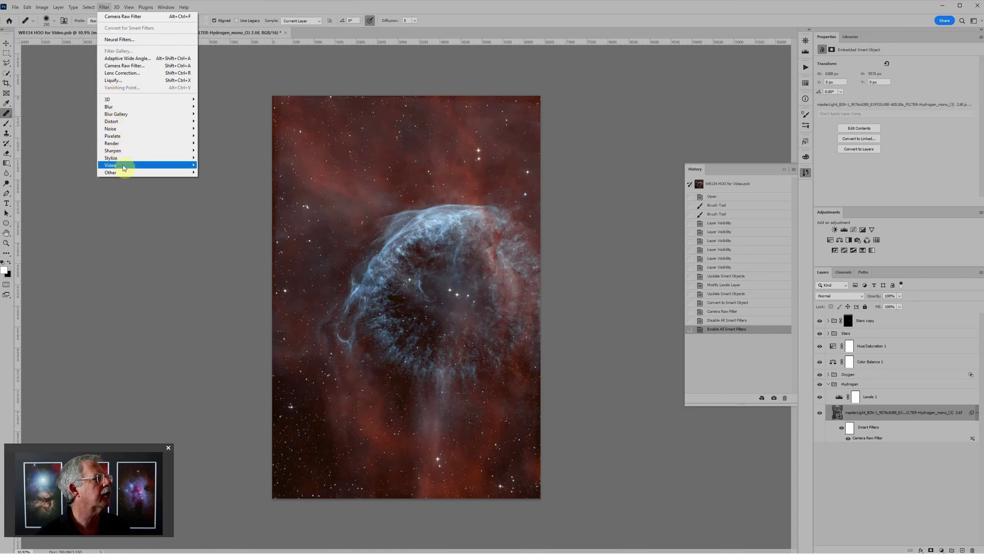
{"action": "mouse_move", "coordinate": [125, 160]}
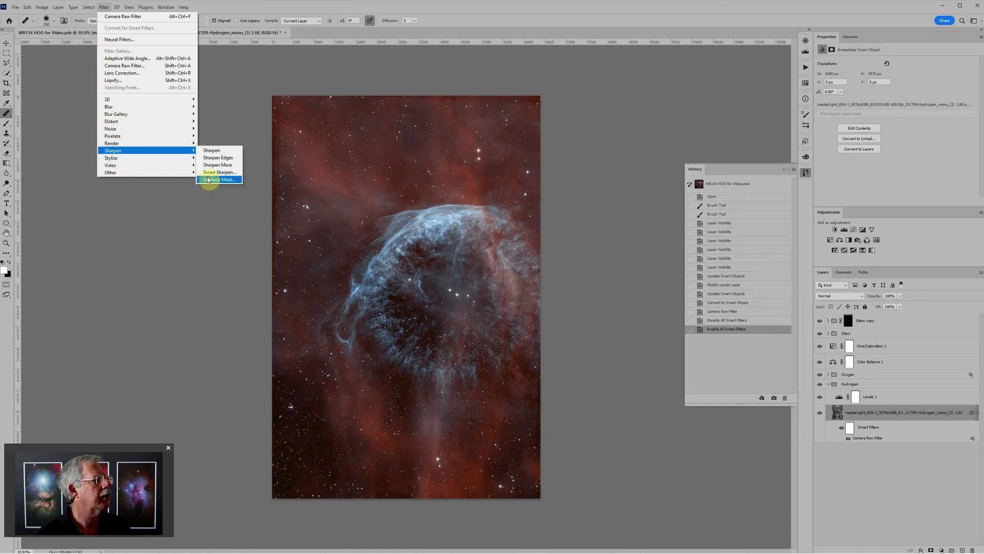
{"action": "left_click", "coordinate": [211, 181]}
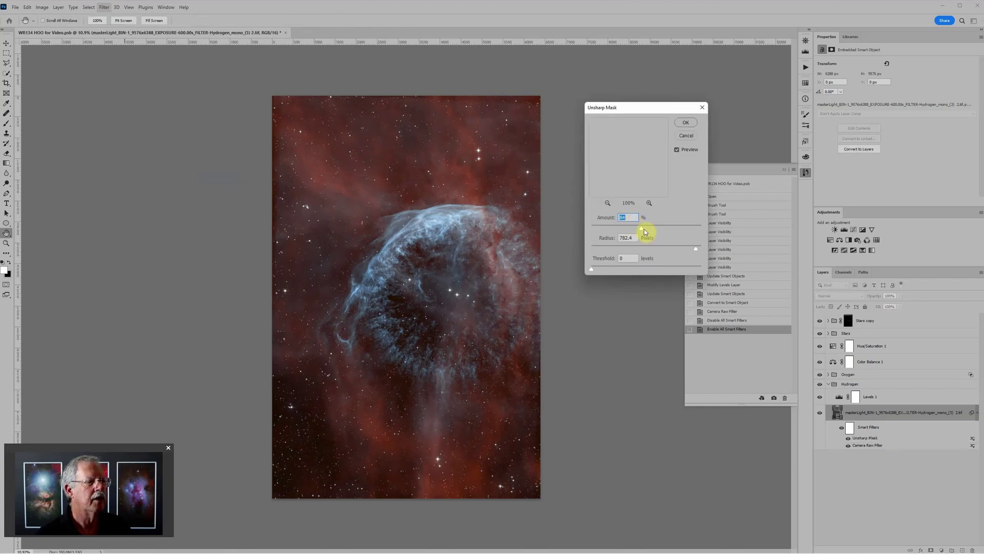
{"action": "left_click_drag", "start_coordinate": [642, 231], "coordinate": [616, 229]}
{"action": "left_click", "coordinate": [685, 124]}
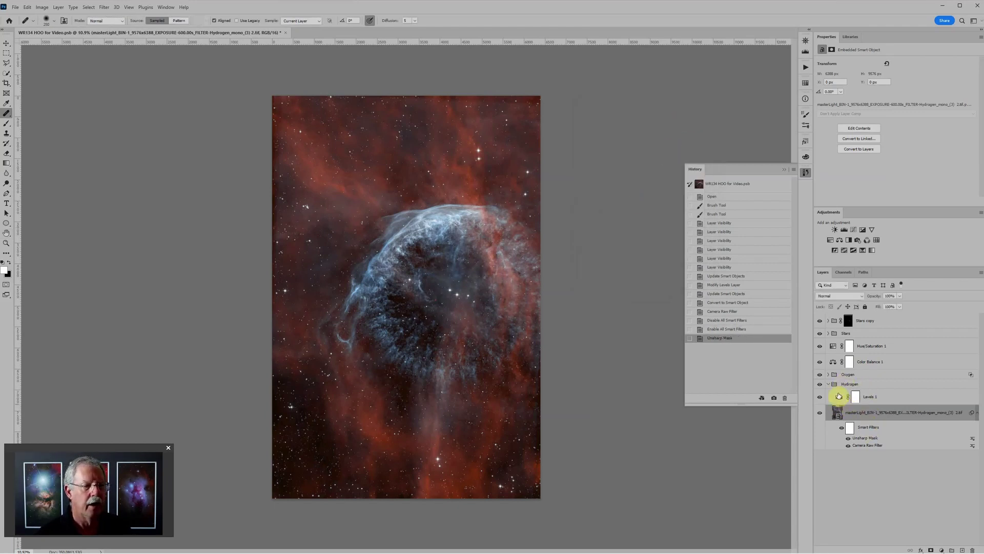
Step: Adjust the Hydrogen group's Levels 1 layer to a black input level of 4 and a midtone value of 1.08
{"action": "left_click", "coordinate": [839, 396]}
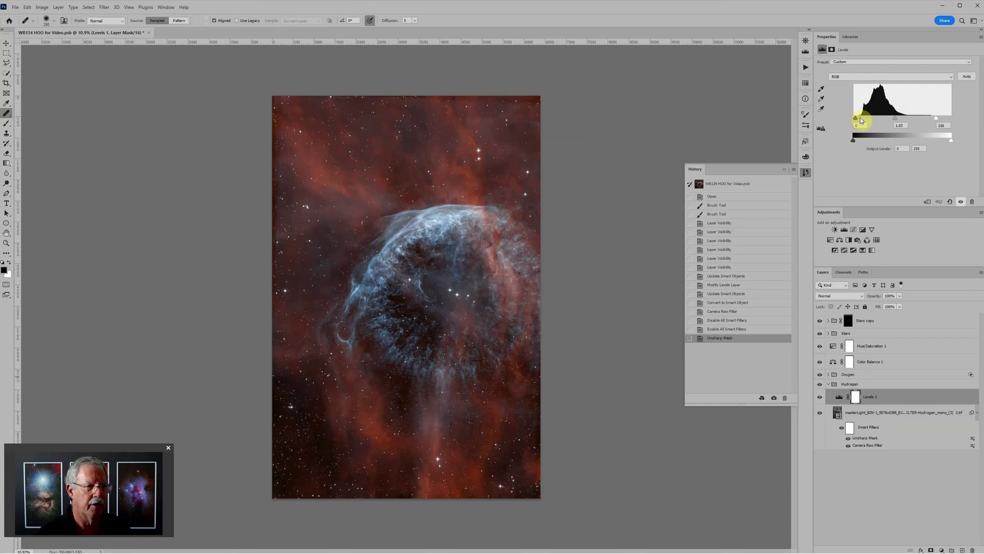
{"action": "left_click_drag", "start_coordinate": [856, 121], "coordinate": [894, 121]}
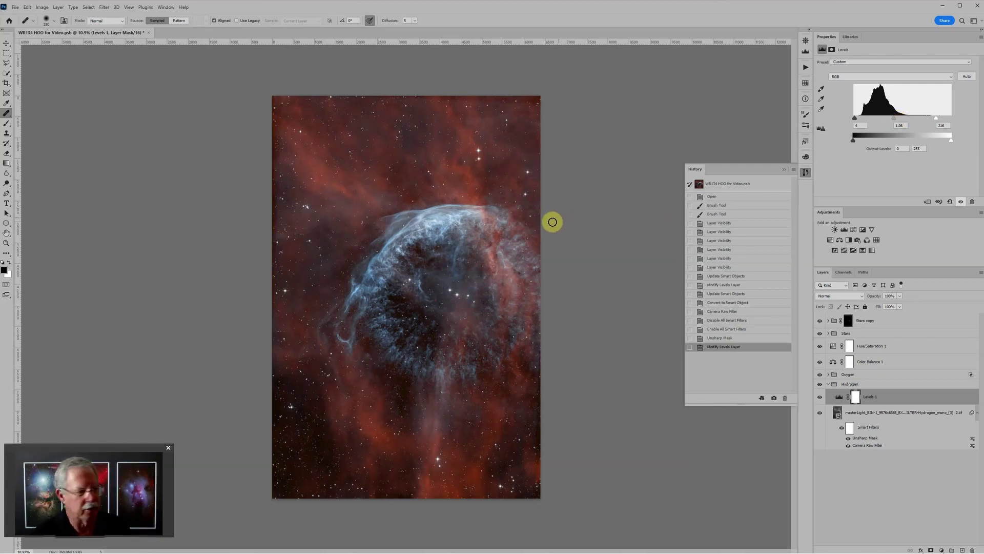
{"action": "scroll", "coordinate": [513, 261], "scroll_direction": "down", "scroll_amount": 2}
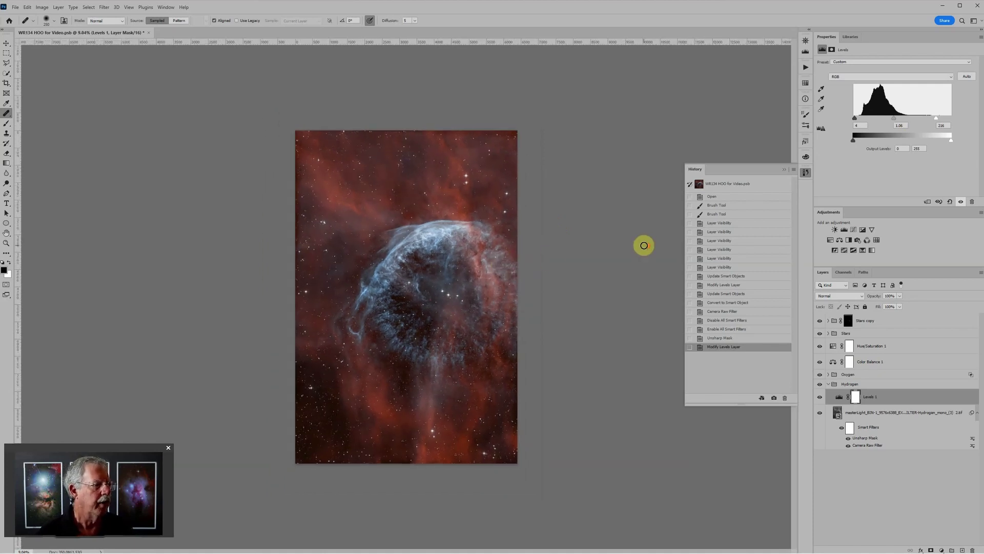
{"action": "scroll", "coordinate": [682, 329], "scroll_direction": "up", "scroll_amount": 1}
{"action": "scroll", "coordinate": [683, 329], "scroll_direction": "up", "scroll_amount": 2}
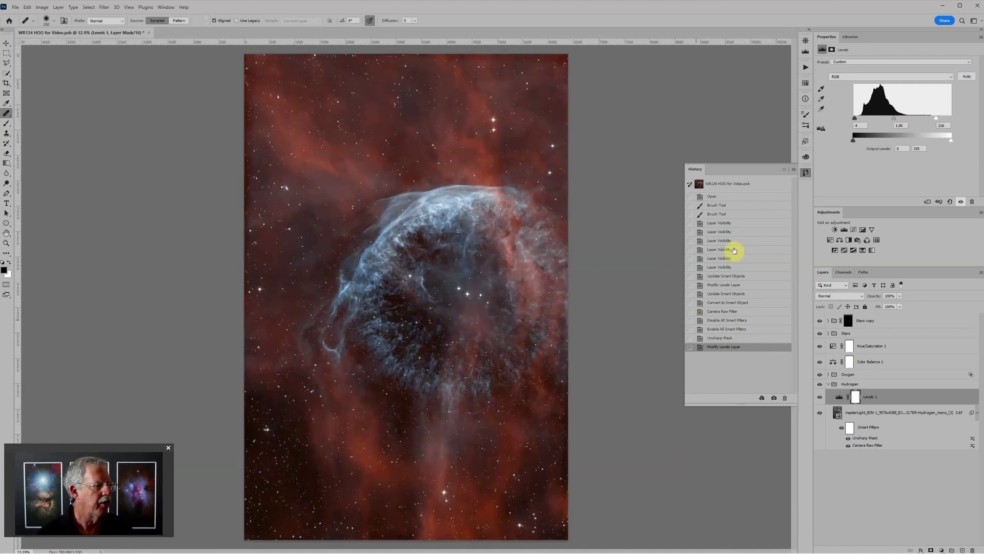
Step: Expand the Oxygen group and lower the black input level of its Levels 2 layer to 40
{"action": "left_click", "coordinate": [828, 375]}
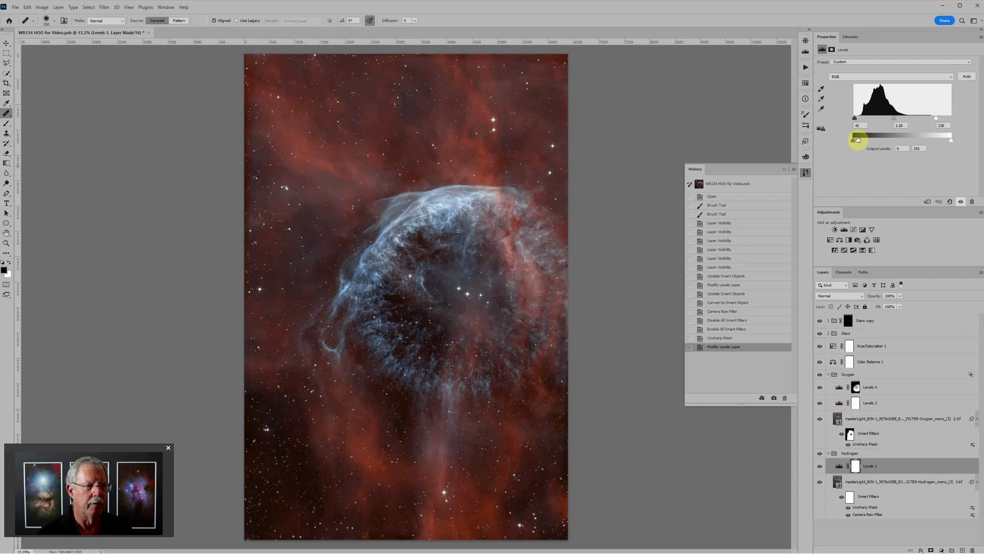
{"action": "left_click", "coordinate": [870, 403]}
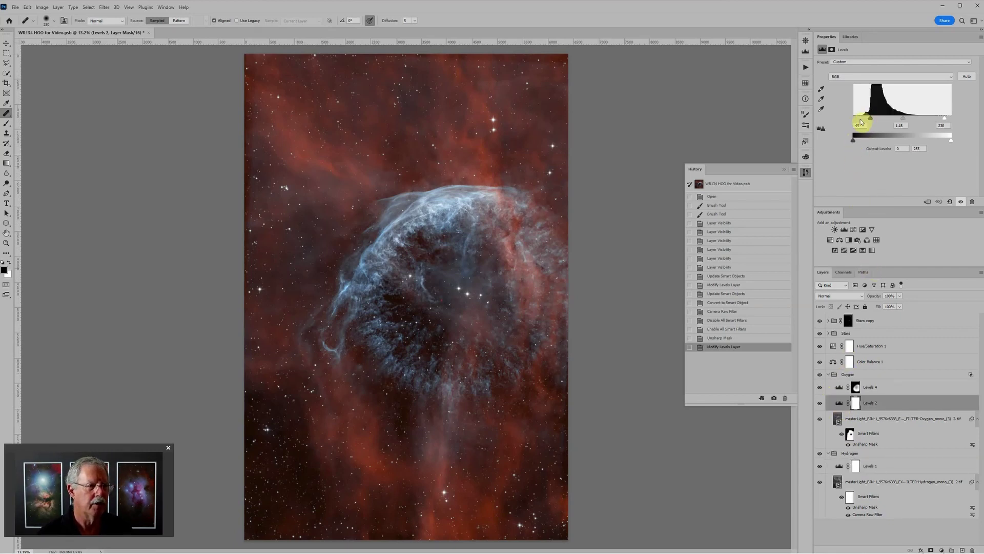
{"action": "left_click_drag", "start_coordinate": [874, 121], "coordinate": [869, 120]}
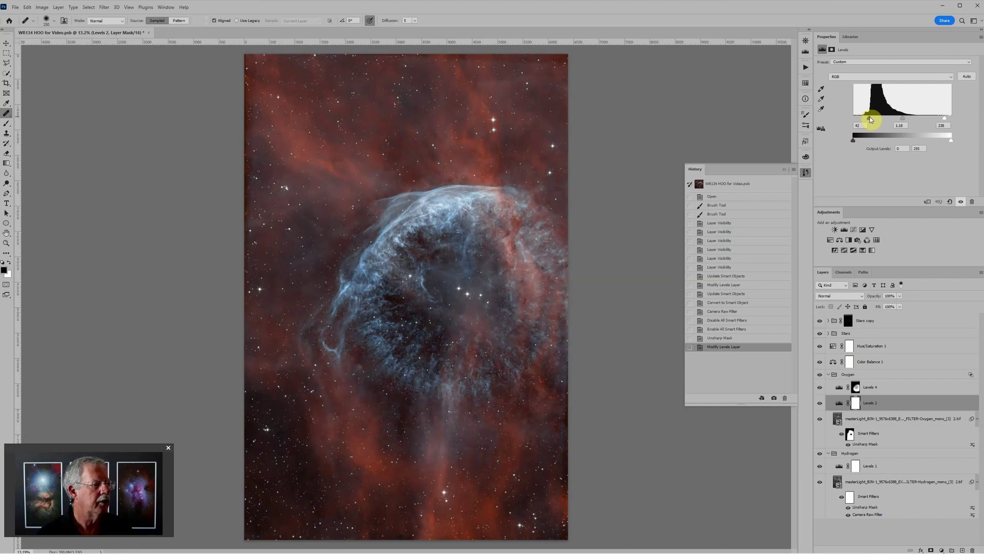
{"action": "left_click_drag", "start_coordinate": [870, 119], "coordinate": [869, 118]}
{"action": "scroll", "coordinate": [492, 244], "scroll_direction": "down", "scroll_amount": 2}
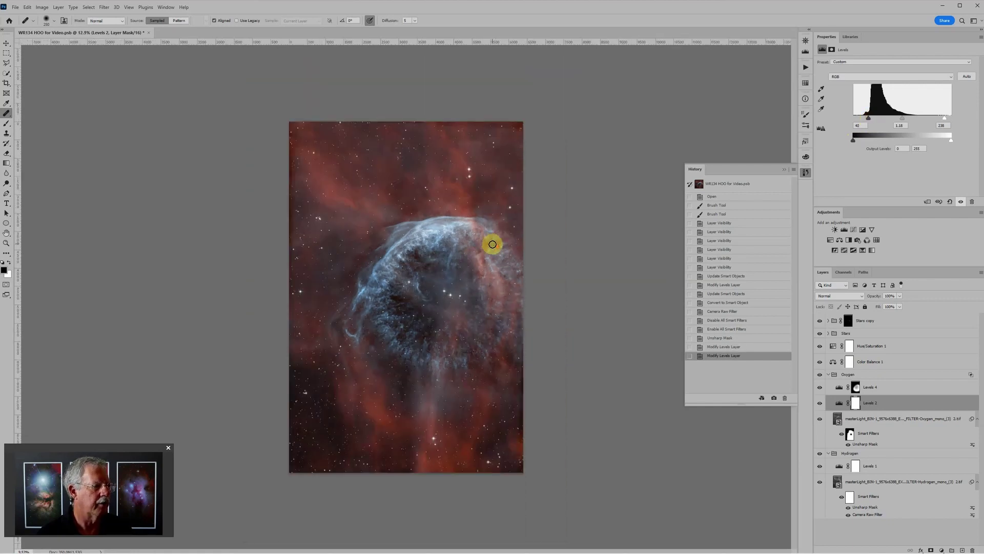